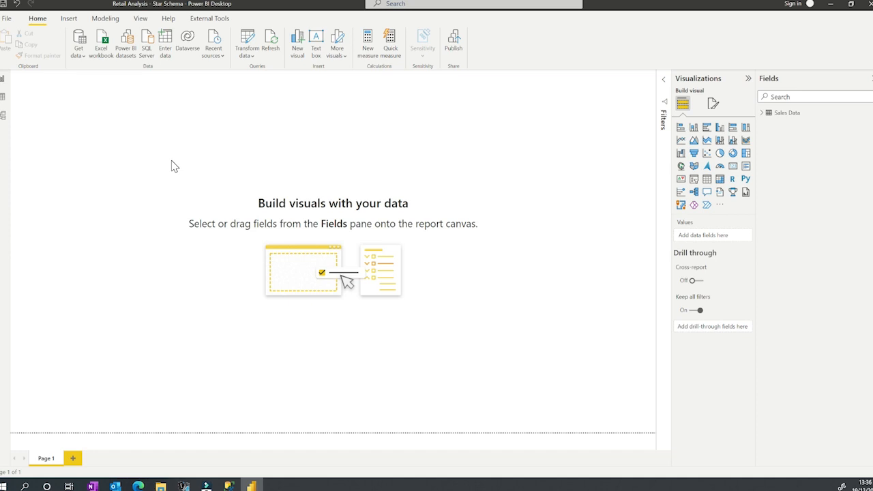
Examine the full column list of the Sales Data table in the data model diagram
click(4, 116)
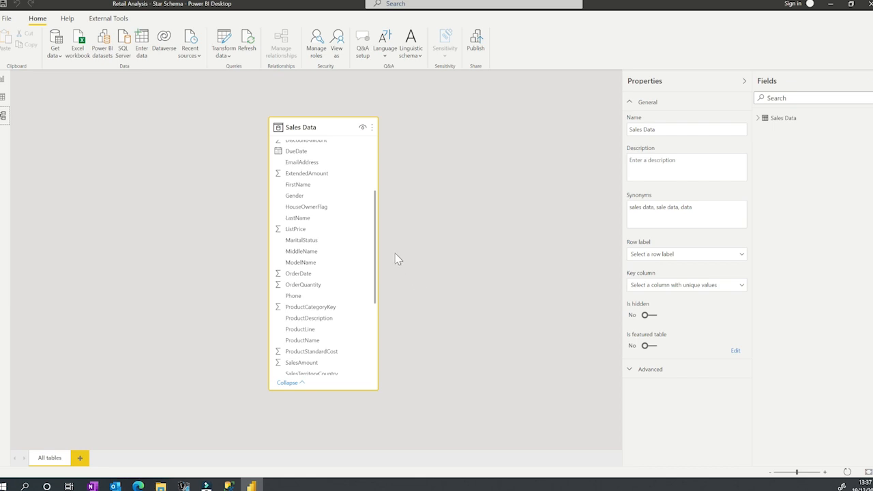
scroll(307, 184, up, 3)
mouse_move(293, 131)
mouse_down()
mouse_move(287, 123)
mouse_move(306, 121)
mouse_move(295, 127)
mouse_up()
scroll(322, 168, down, 10)
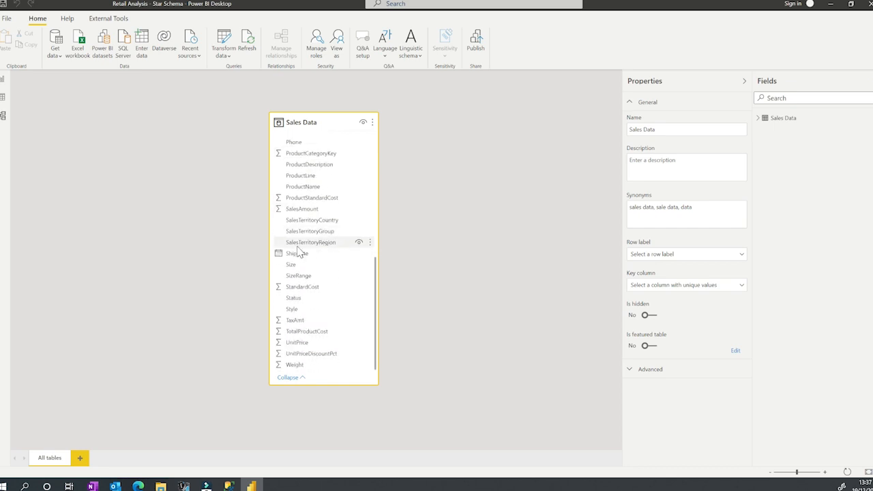
Create a stacked column chart of SalesAmount from the Sales Data table on the report page
click(4, 80)
click(762, 113)
scroll(807, 290, down, 5)
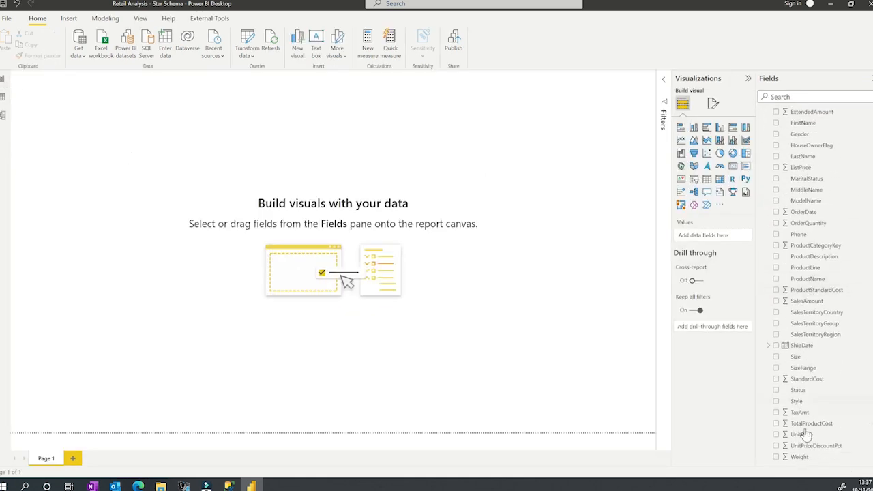
drag(807, 303, 208, 195)
click(694, 128)
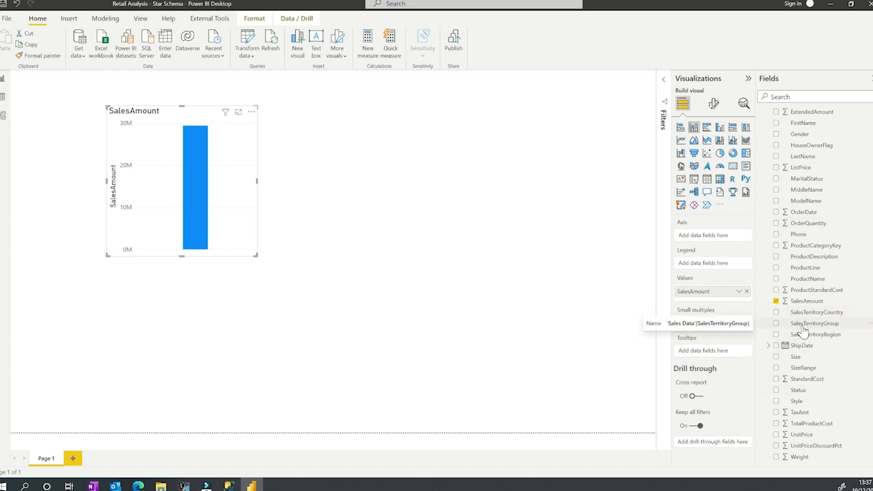
Split the SalesAmount chart by SalesTerritoryGroup as legend, set ModelName as its axis, and enlarge the visual
drag(816, 327, 704, 263)
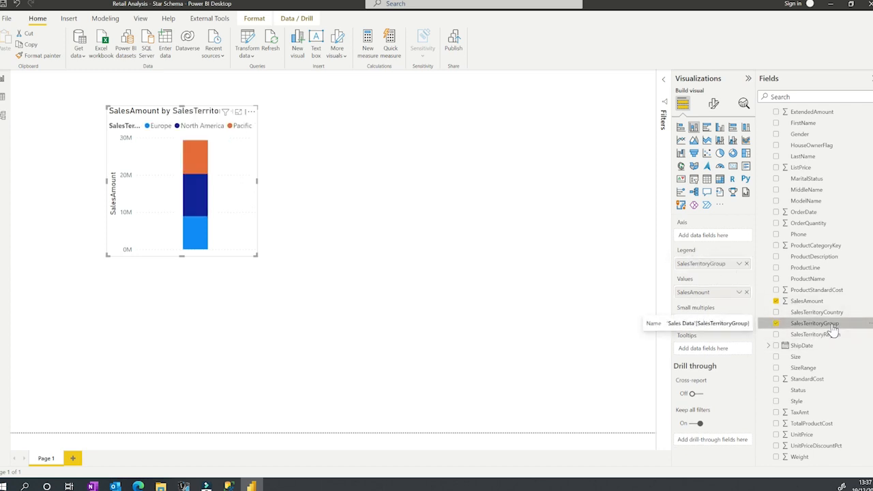
scroll(831, 324, up, 2)
drag(819, 255, 702, 235)
drag(256, 257, 534, 312)
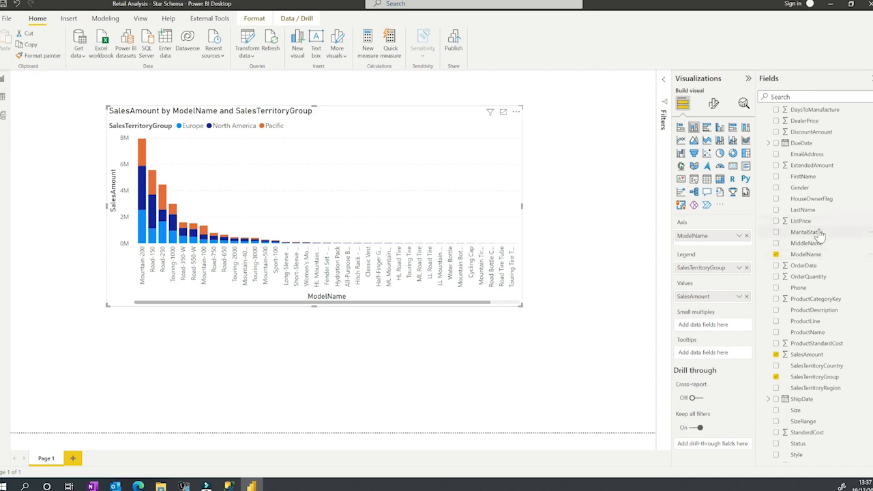
Inspect the SalesTerritoryCountry, SalesTerritoryGroup and ProductName columns in the Sales Data table rows
scroll(819, 233, up, 3)
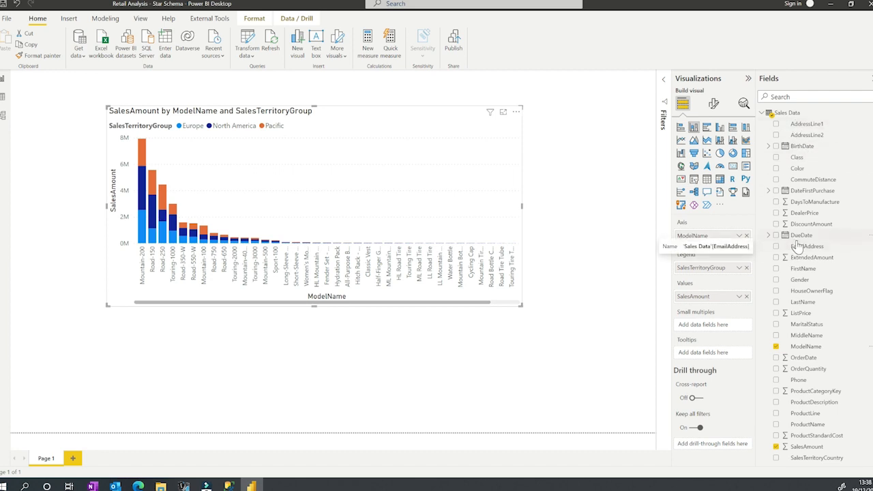
click(4, 96)
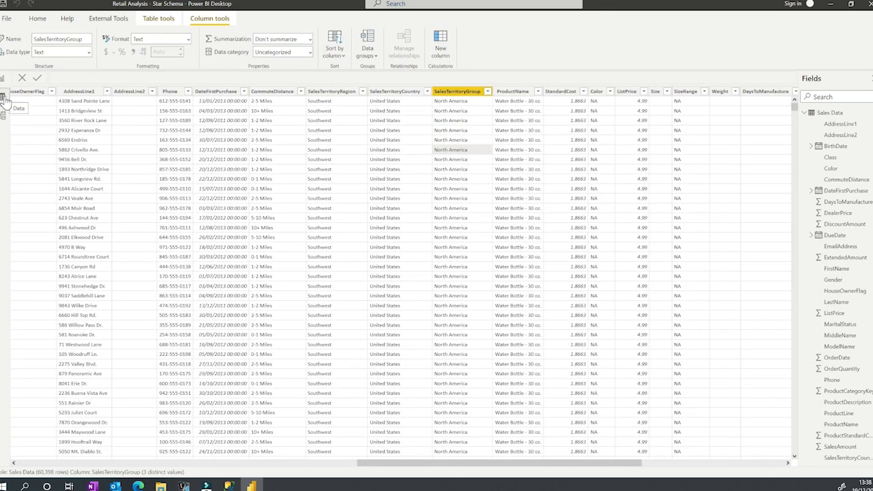
drag(419, 464, 440, 467)
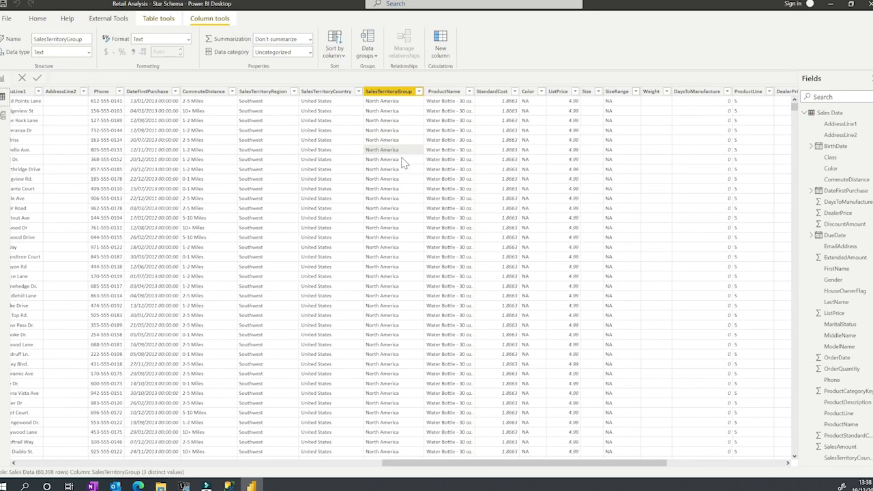
click(328, 95)
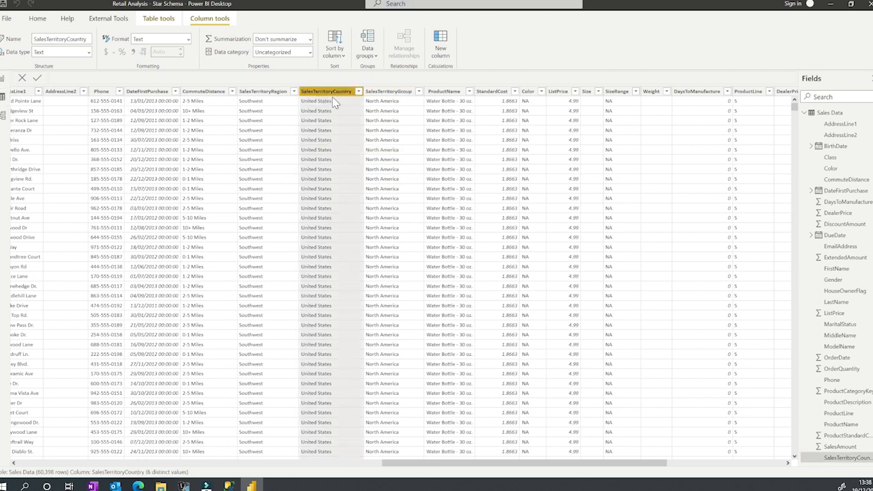
click(383, 93)
click(445, 94)
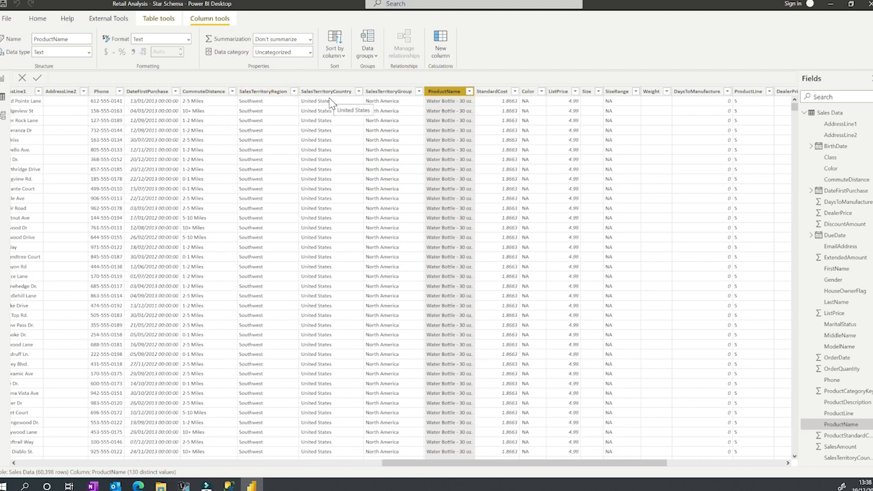
click(393, 130)
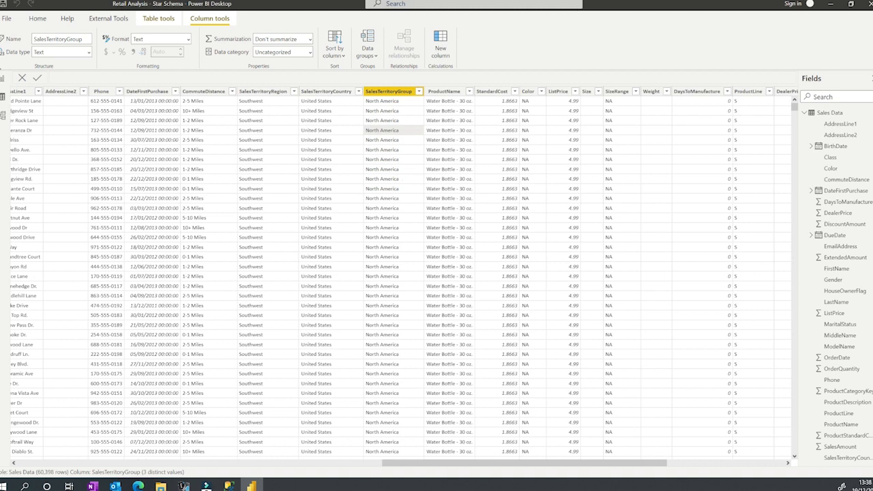
Open the Sales Data query in the Power Query Editor and look over its columns without removing any
click(3, 80)
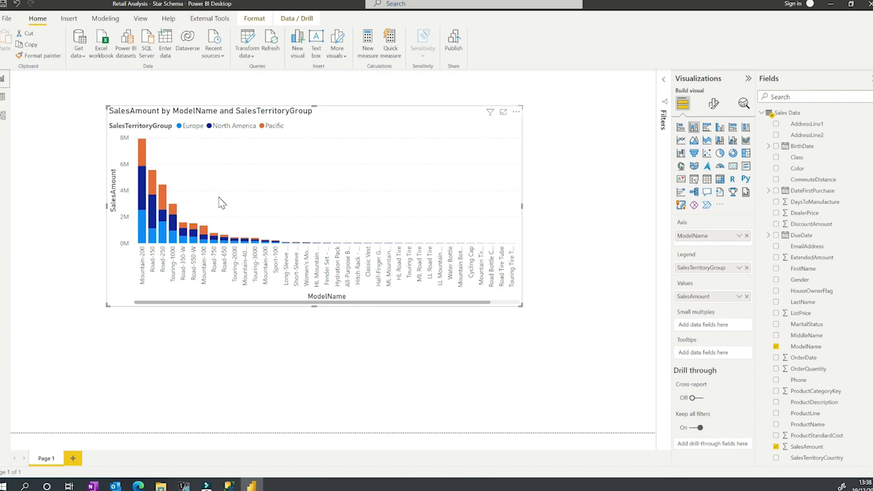
click(252, 40)
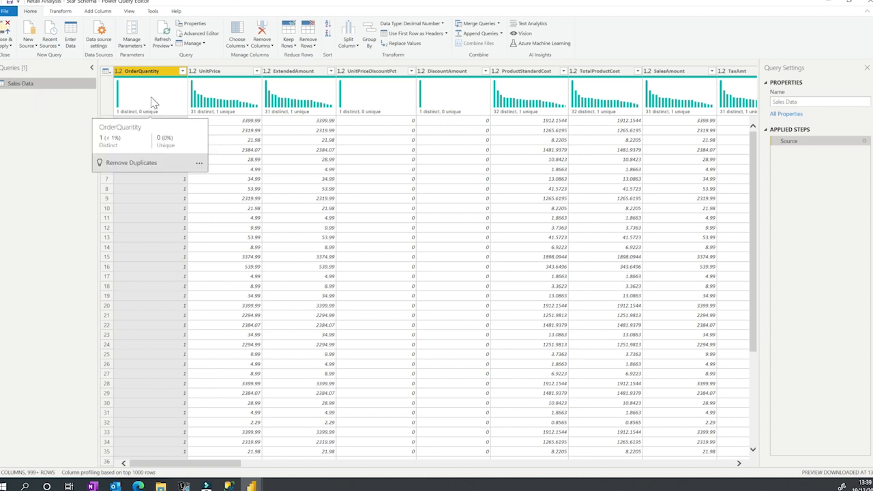
click(242, 34)
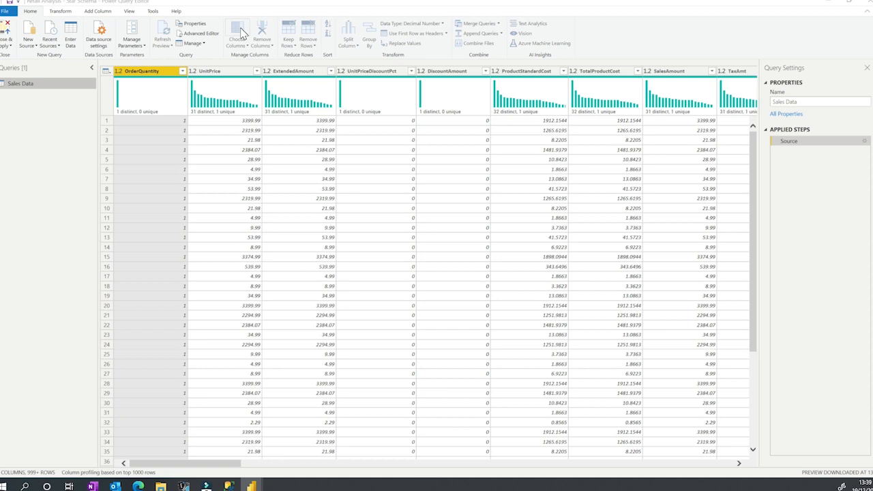
drag(502, 178, 502, 268)
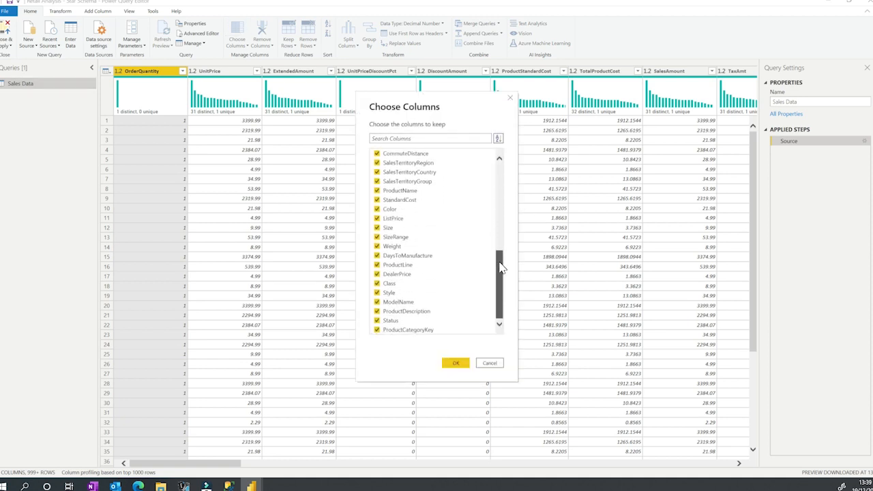
click(488, 363)
mouse_move(232, 464)
mouse_down()
mouse_move(491, 464)
mouse_move(234, 464)
mouse_up()
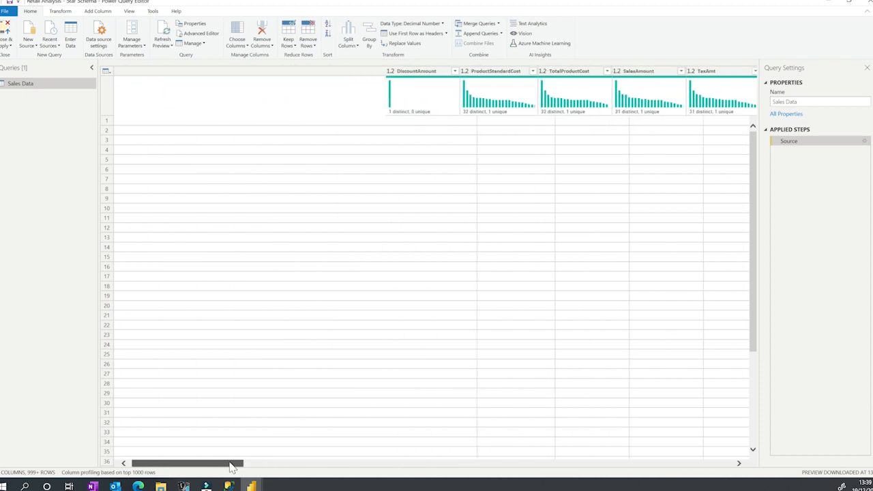
Review the sales, customer, territory and product columns of Sales Data in the Choose Columns list, without applying any selection
click(237, 31)
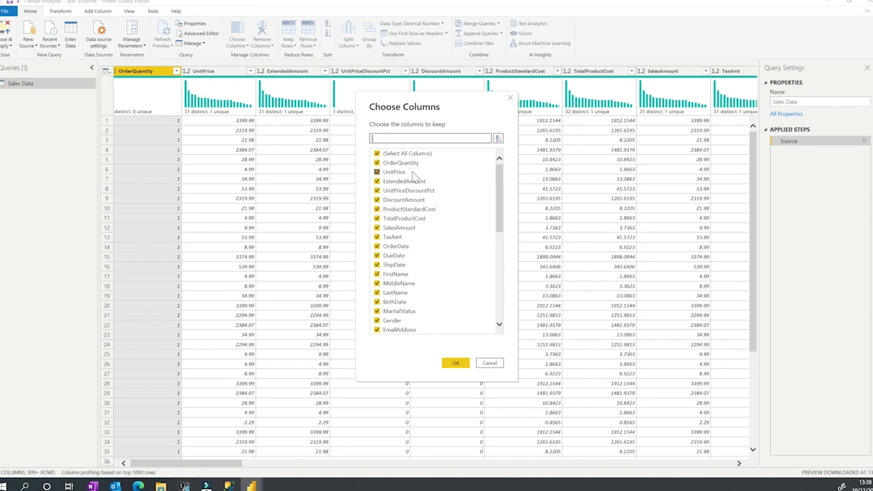
click(423, 191)
click(400, 164)
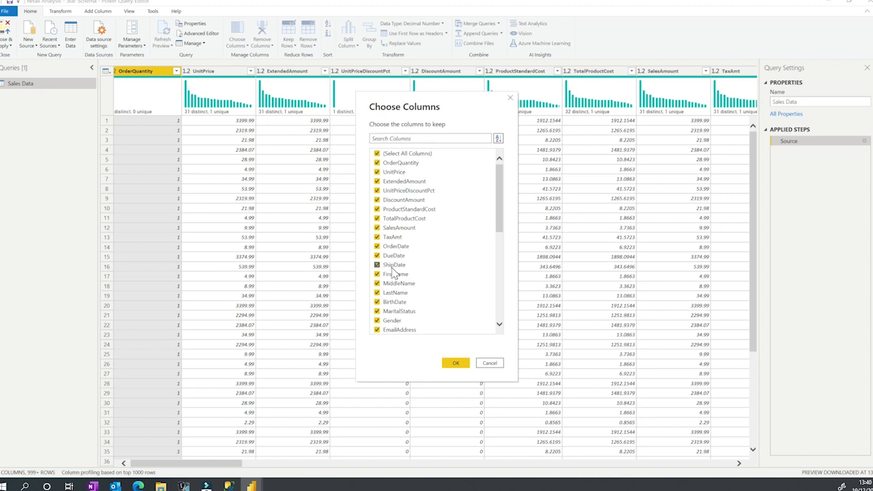
scroll(394, 270, down, 1)
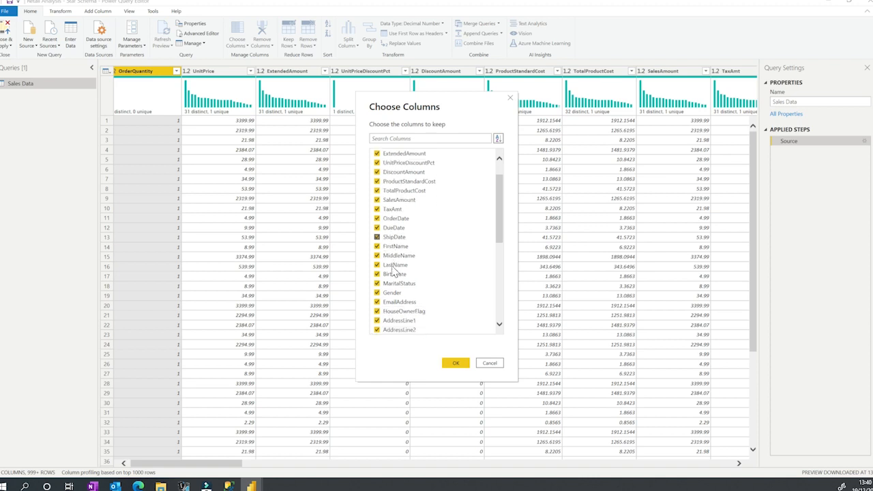
scroll(400, 252, down, 4)
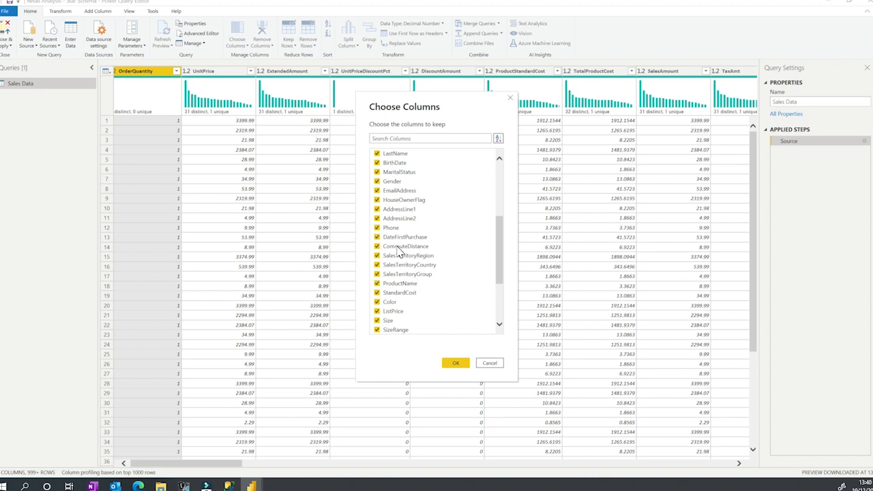
scroll(398, 299, down, 1)
click(402, 220)
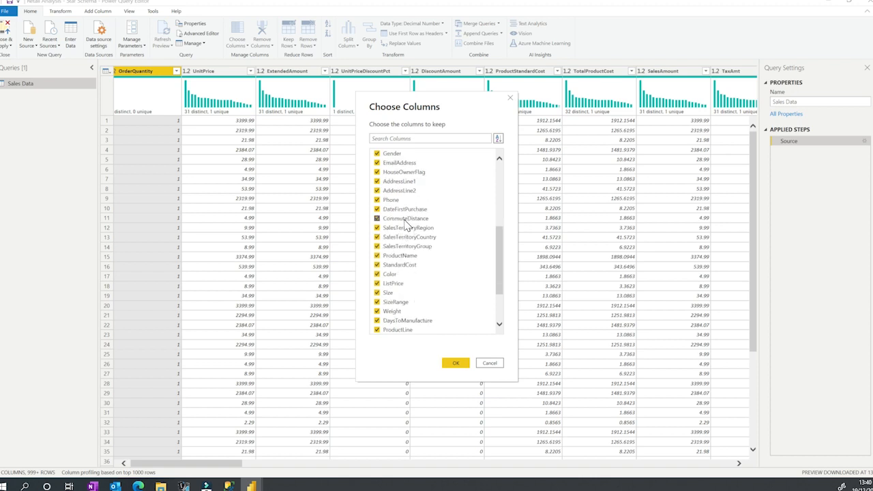
click(392, 229)
click(393, 231)
scroll(395, 263, down, 3)
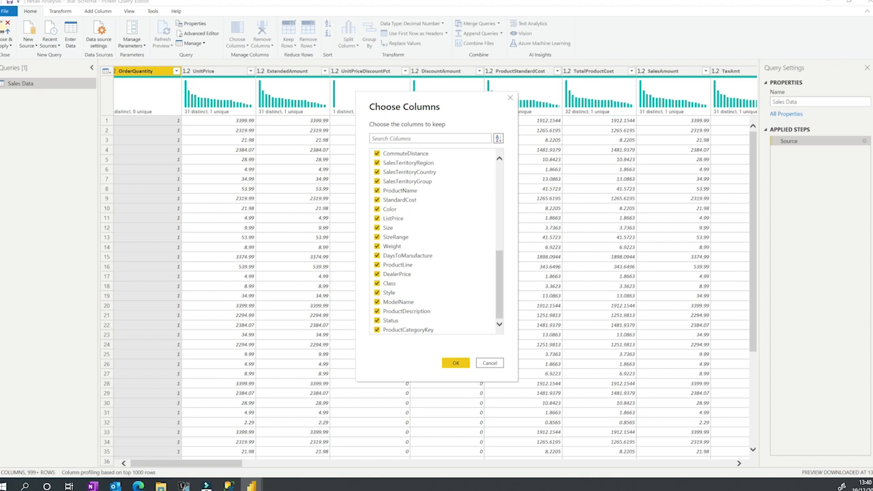
click(490, 363)
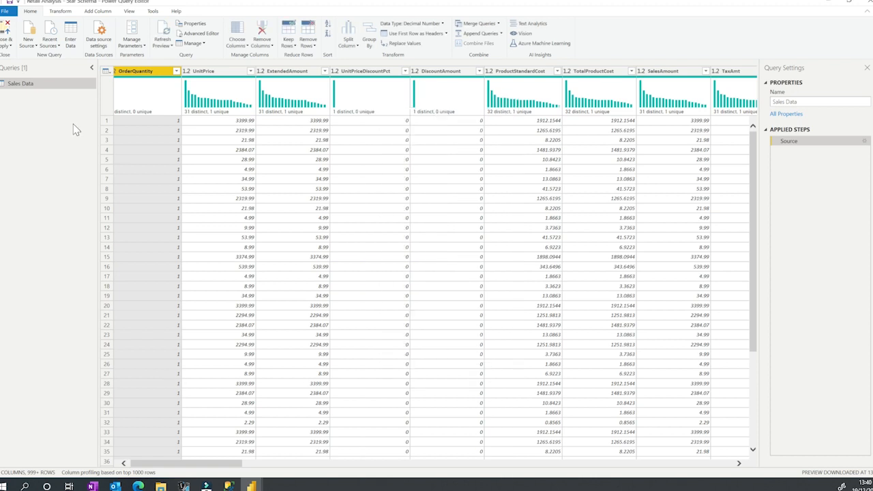
Duplicate the Sales Data query three times, making each new copy from the latest one
right_click(44, 85)
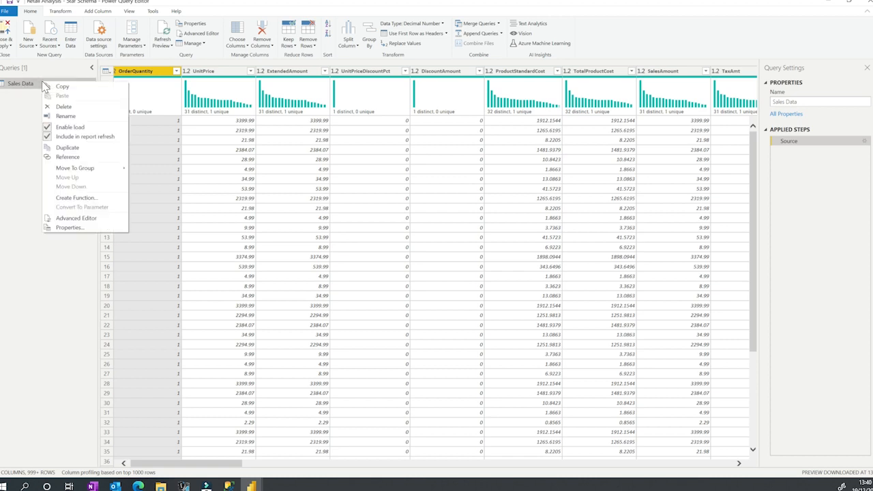
click(66, 148)
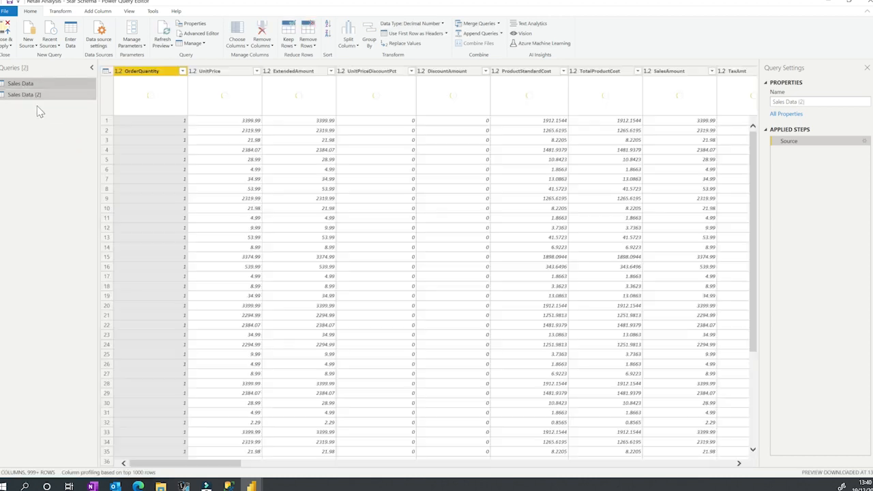
right_click(38, 96)
click(63, 161)
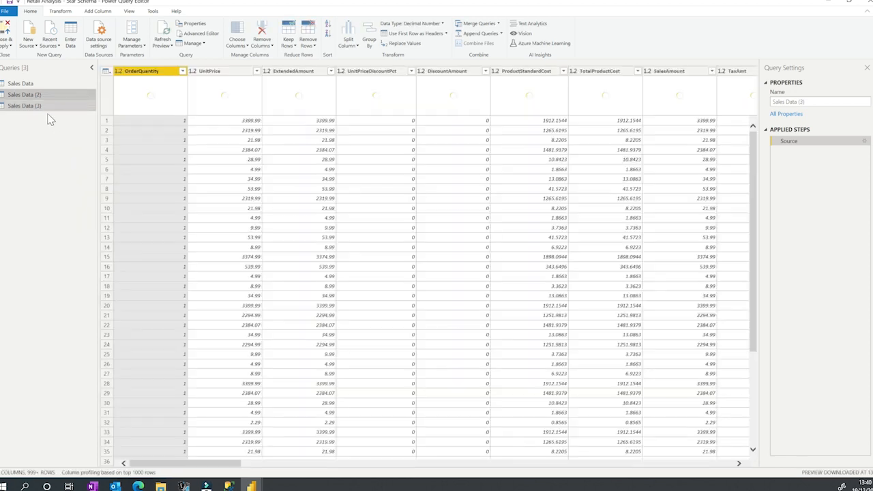
right_click(45, 107)
click(81, 172)
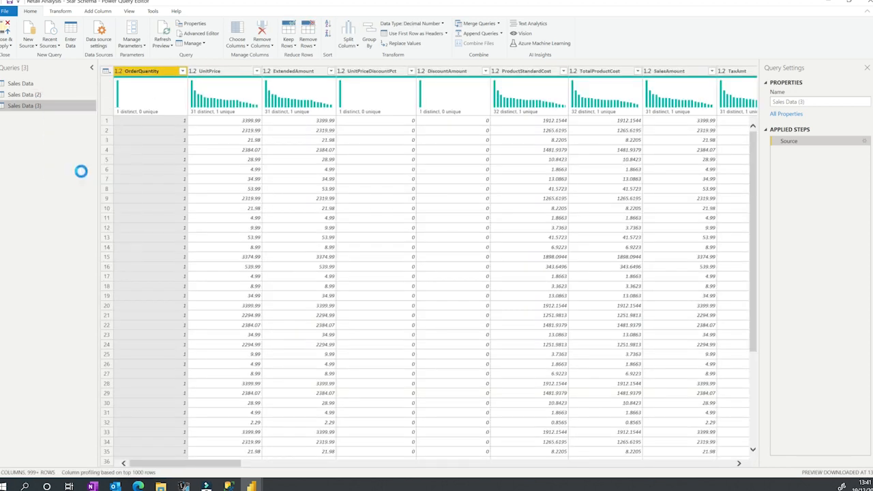
Rename the original Sales Data query as Sales Fact
click(26, 83)
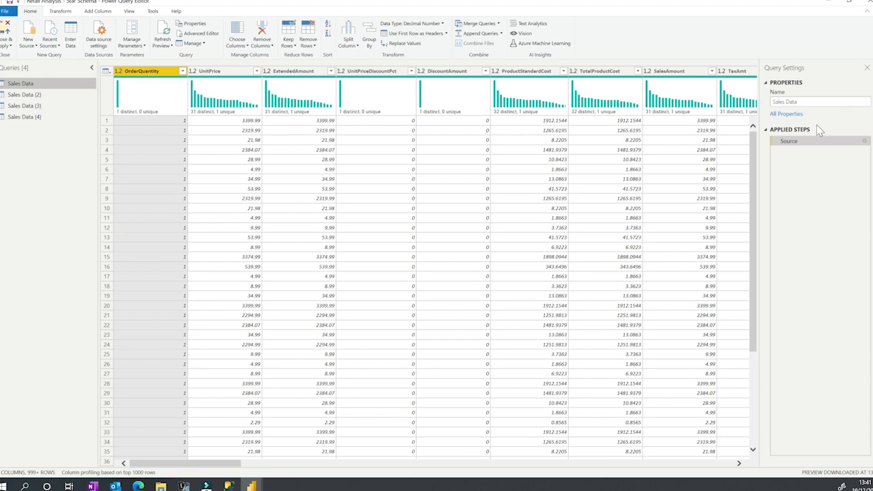
double_click(791, 101)
text(Fac)
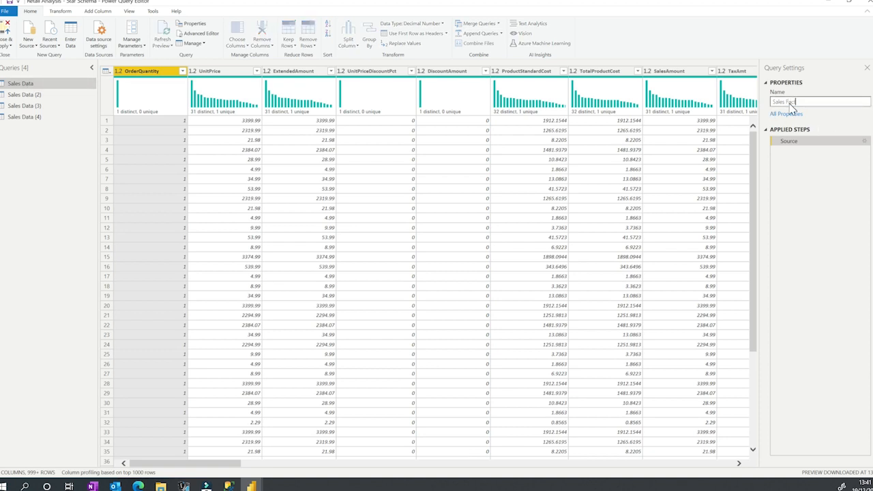
key(Return)
Rename the Sales Data (2) query as Product Dimension
click(27, 96)
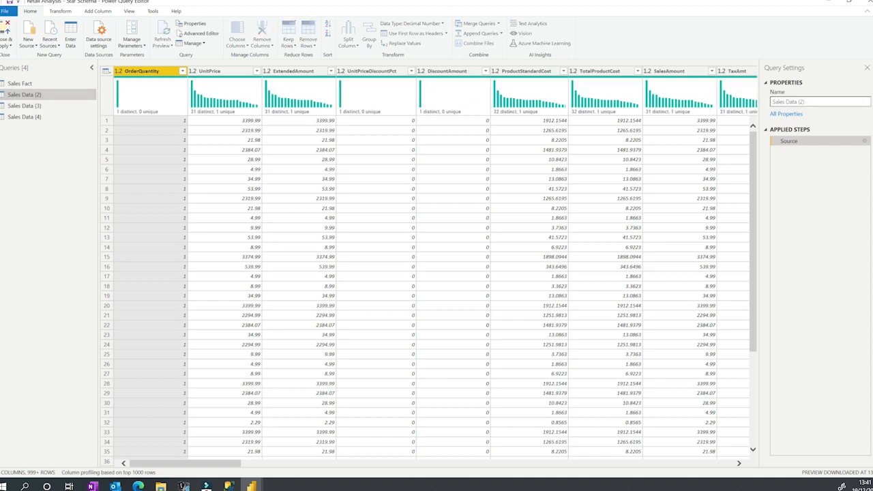
text(Product Dimension)
key(ctrl+shift+Left)
key(Return)
Rename the Sales Data (3) query as Territory Dimension
click(27, 108)
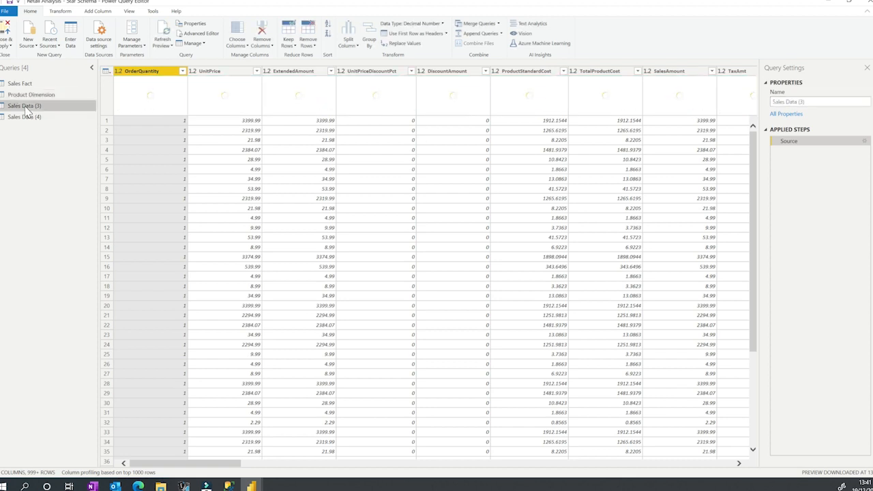
click(792, 101)
text(T)
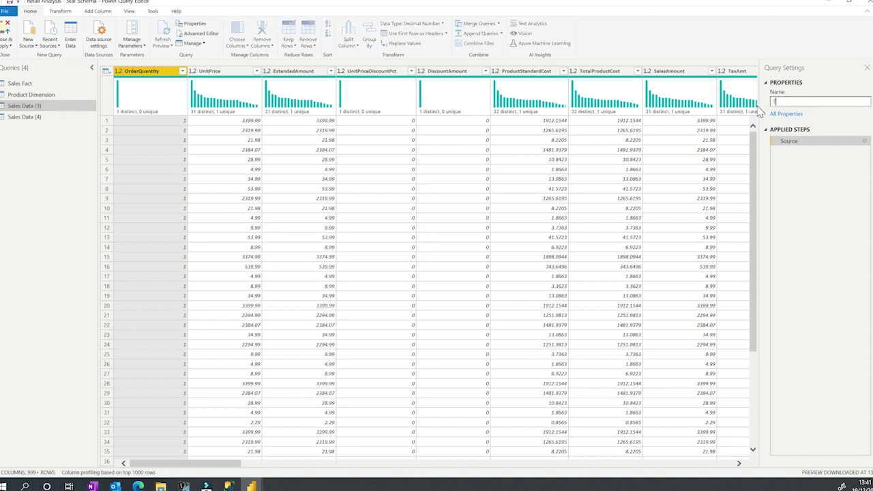
text(erritory Dimension)
Rename the Sales Data (4) query as Customer Dimension
click(43, 117)
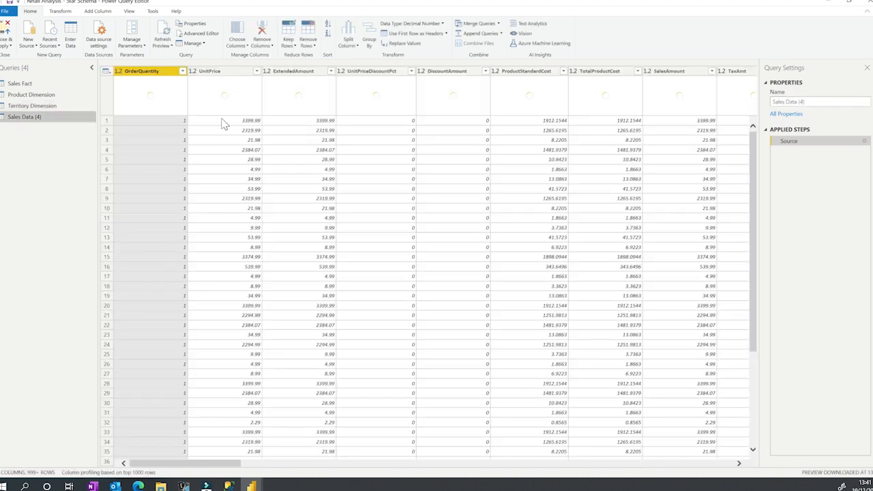
text(Customer Dimension)
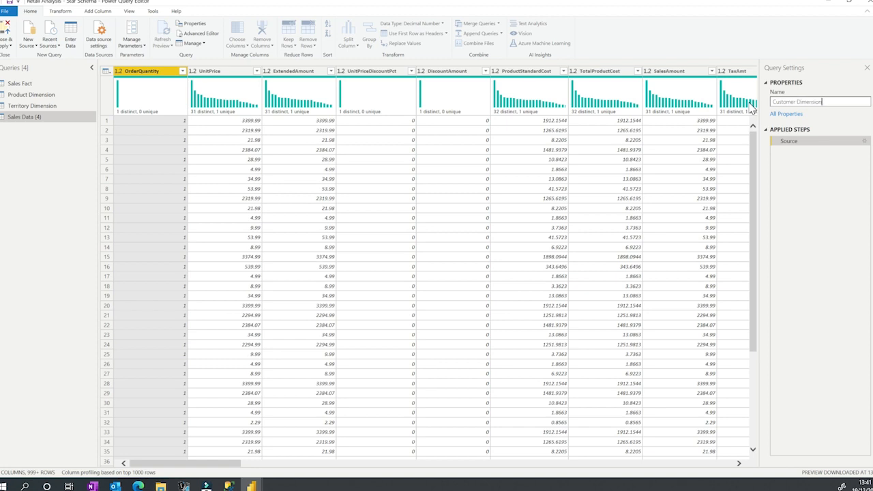
key(Return)
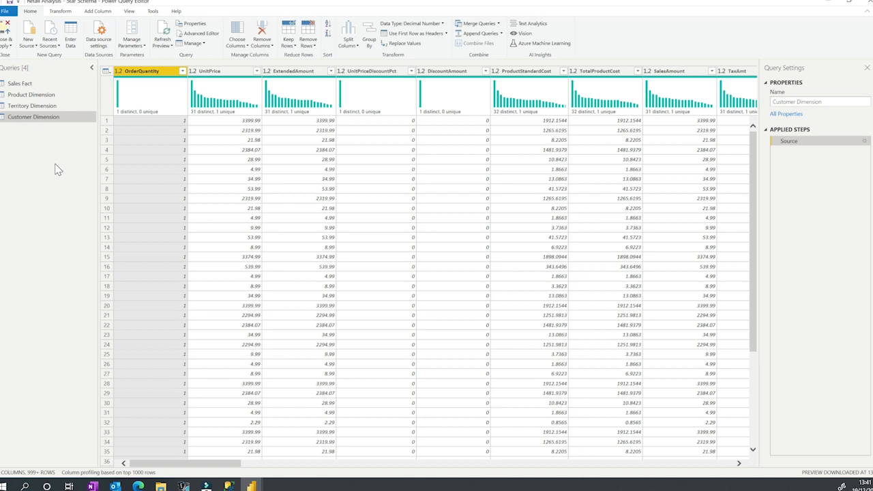
click(32, 96)
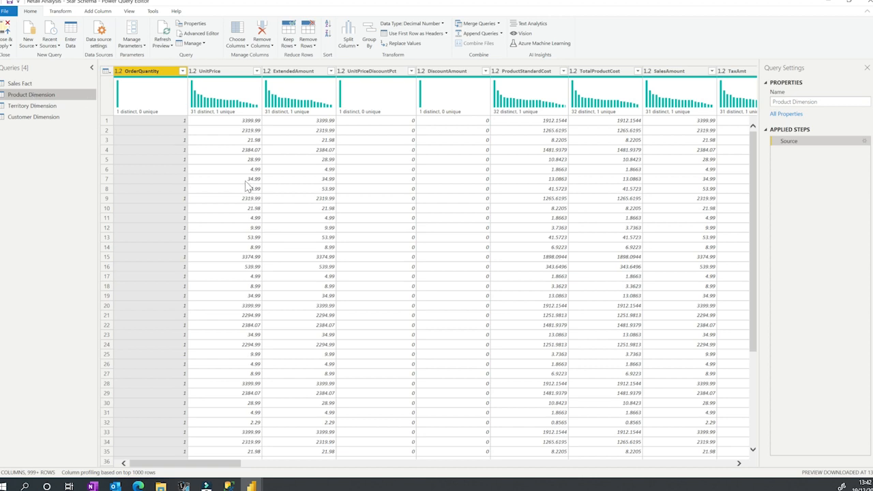
click(237, 31)
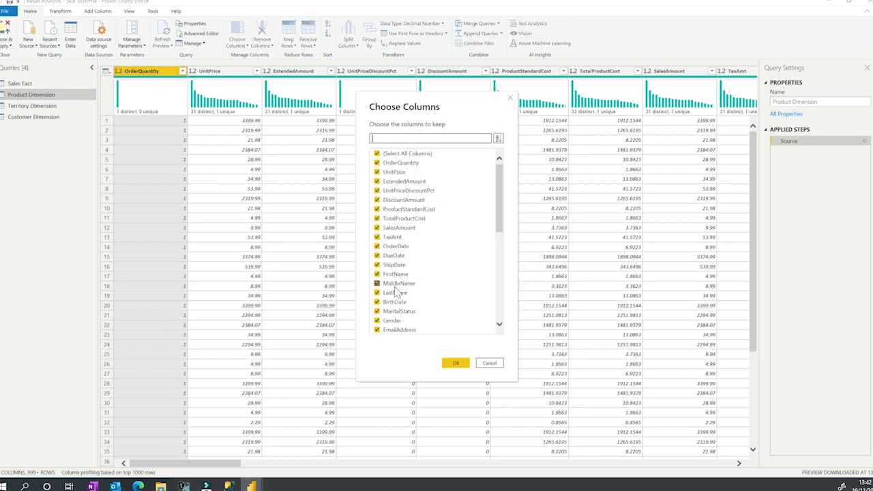
click(401, 154)
scroll(431, 223, down, 10)
scroll(417, 214, up, 1)
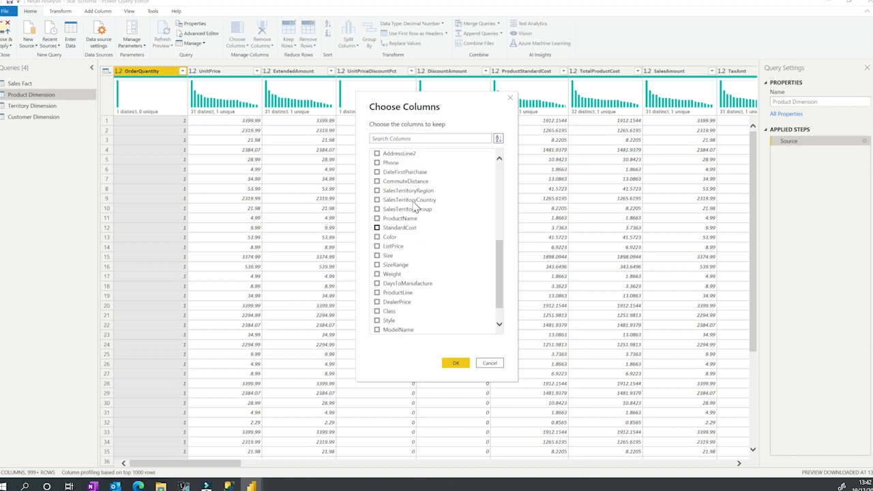
scroll(405, 181, up, 1)
scroll(424, 224, down, 2)
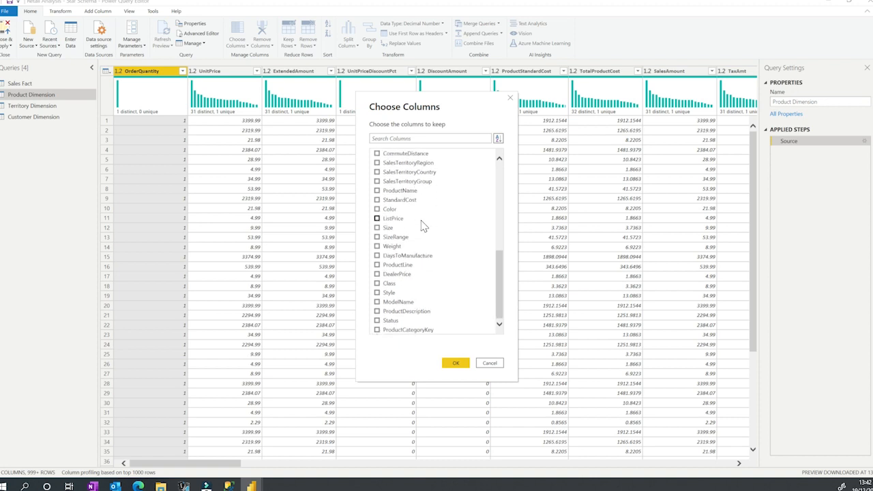
click(396, 191)
click(395, 200)
click(393, 209)
click(392, 218)
click(390, 228)
click(388, 236)
click(483, 363)
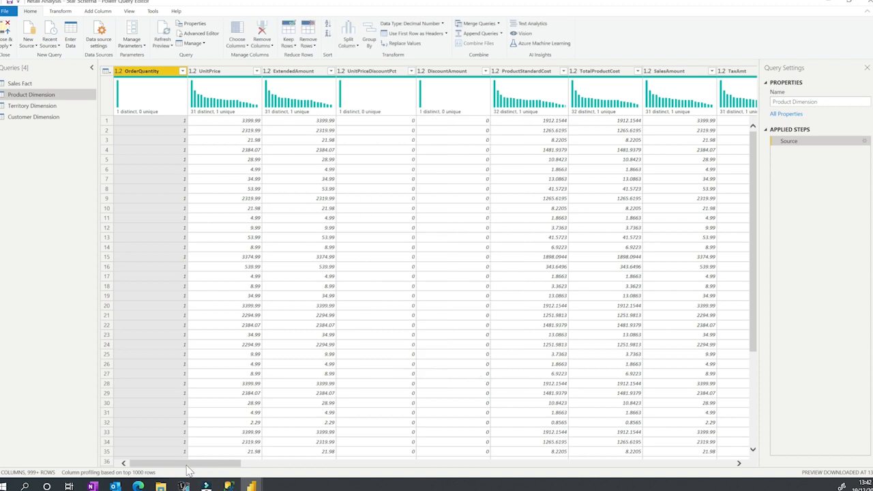
Keep only the columns from ProductName through ProductCategoryKey in Product Dimension and remove all other columns
drag(236, 467, 574, 463)
drag(516, 465, 674, 464)
click(290, 74)
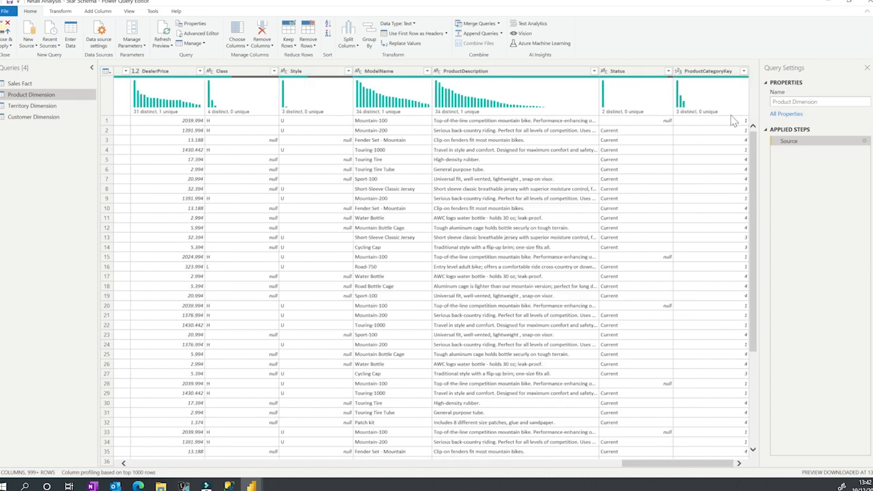
shift+click(720, 73)
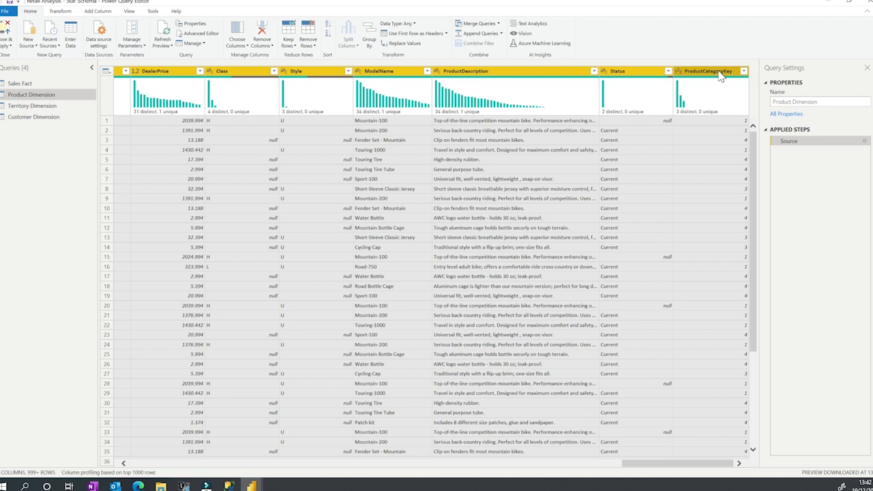
right_click(721, 75)
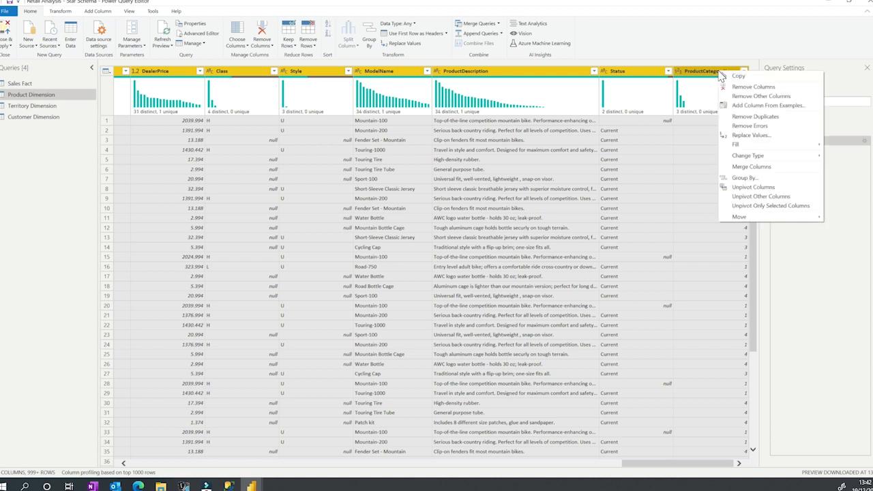
click(748, 99)
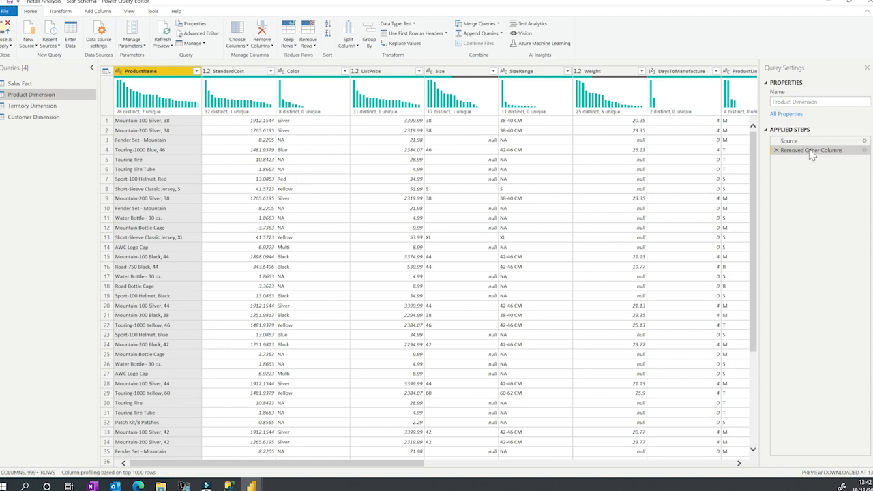
Review which columns the Removed Other Columns step keeps, without changing the selection
click(864, 150)
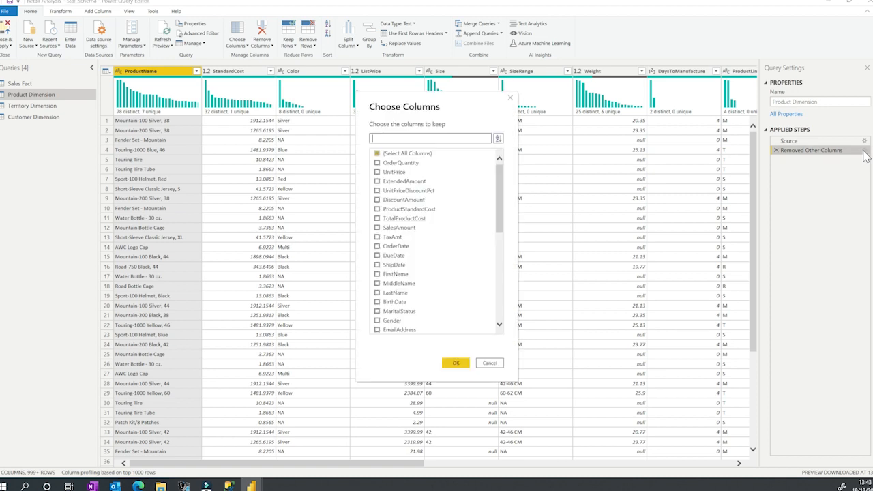
scroll(389, 273, down, 3)
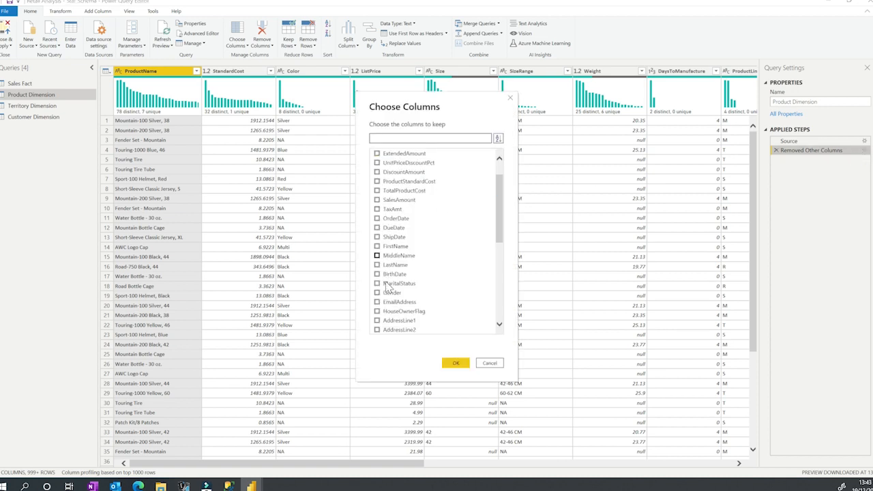
scroll(389, 270, down, 5)
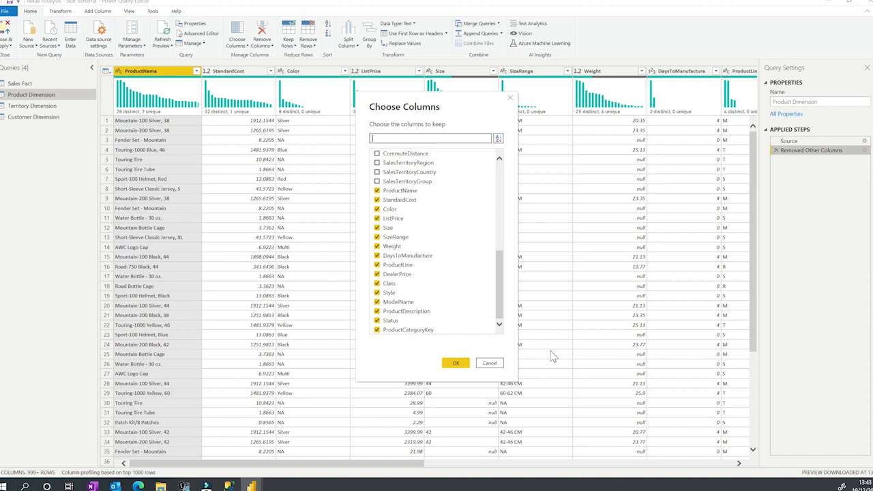
click(489, 363)
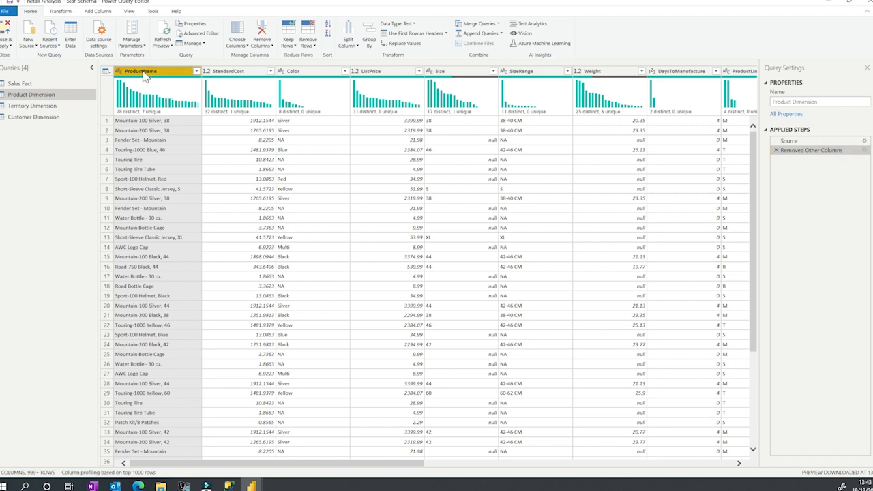
Sort Product Dimension by ProductName in ascending order, inspect the first rows for repeated products, and delete the sort step
click(196, 71)
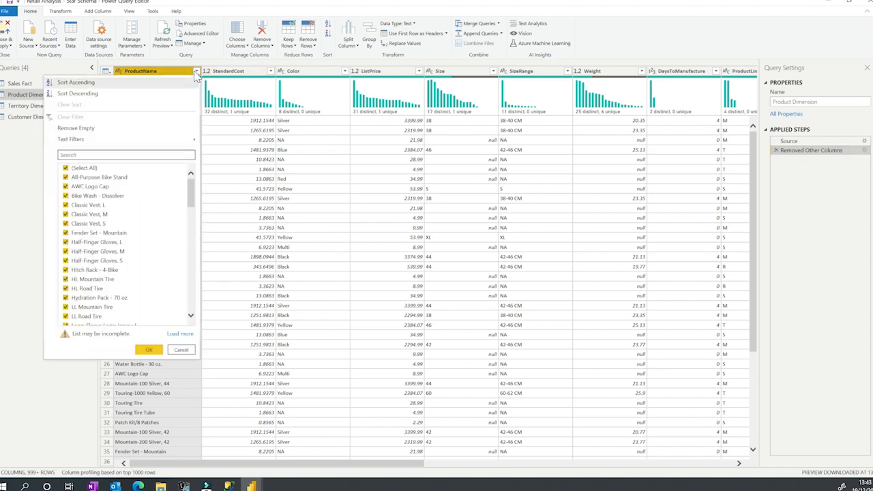
click(75, 83)
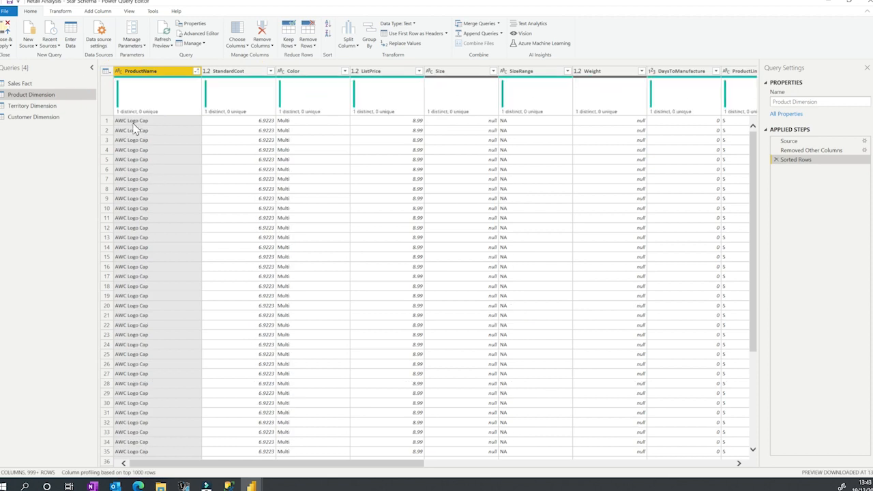
click(135, 130)
click(136, 140)
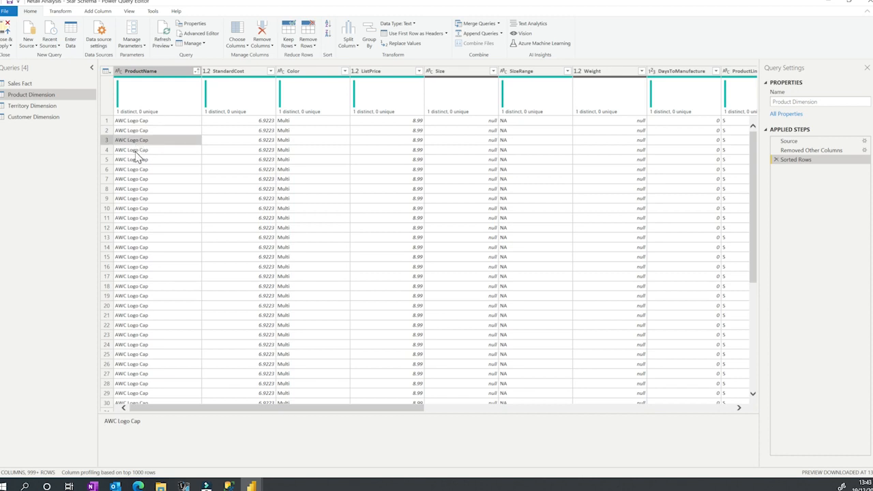
click(136, 150)
click(136, 159)
click(136, 169)
click(137, 179)
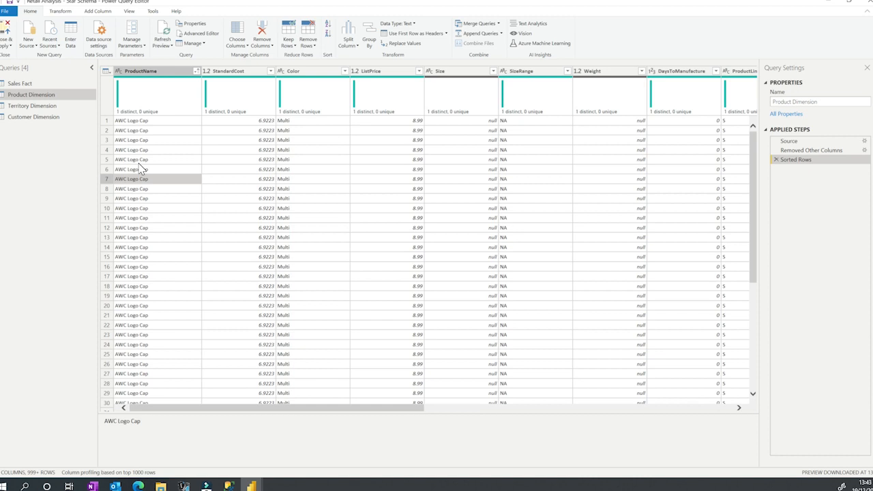
click(155, 72)
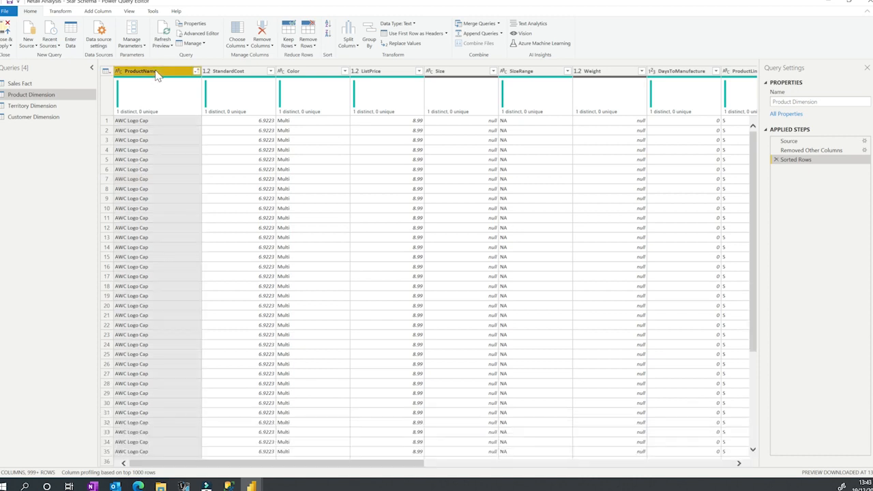
click(776, 159)
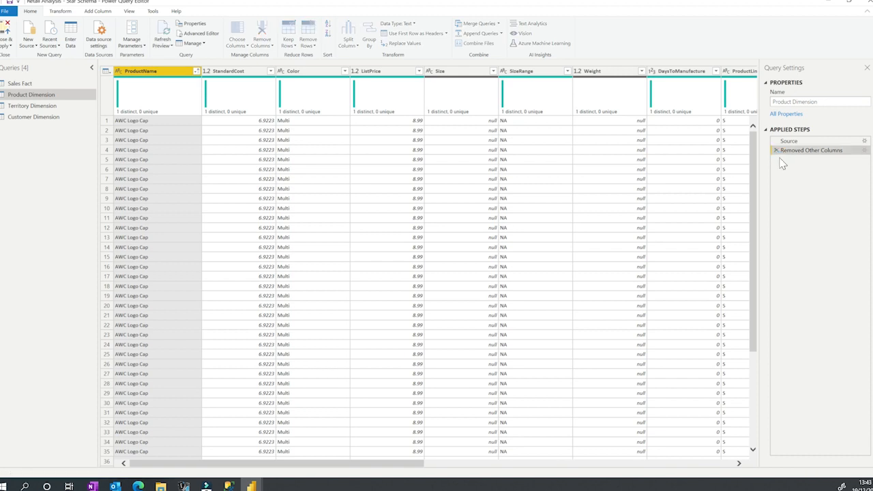
Remove duplicate rows from Product Dimension based on ProductName and check several of the remaining product names
right_click(150, 76)
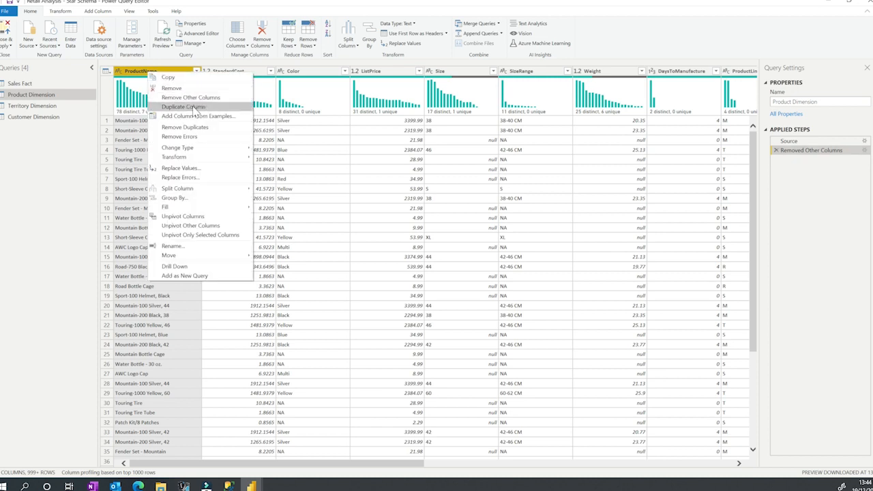
click(185, 129)
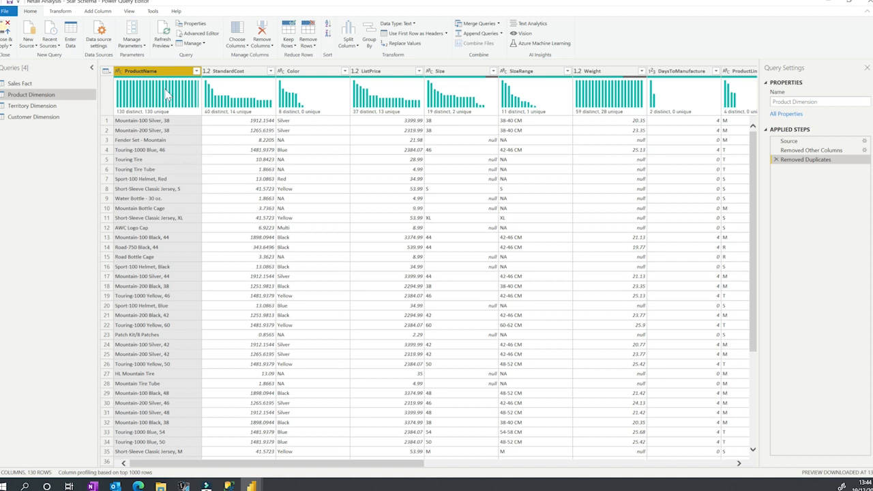
click(142, 123)
click(143, 140)
click(146, 149)
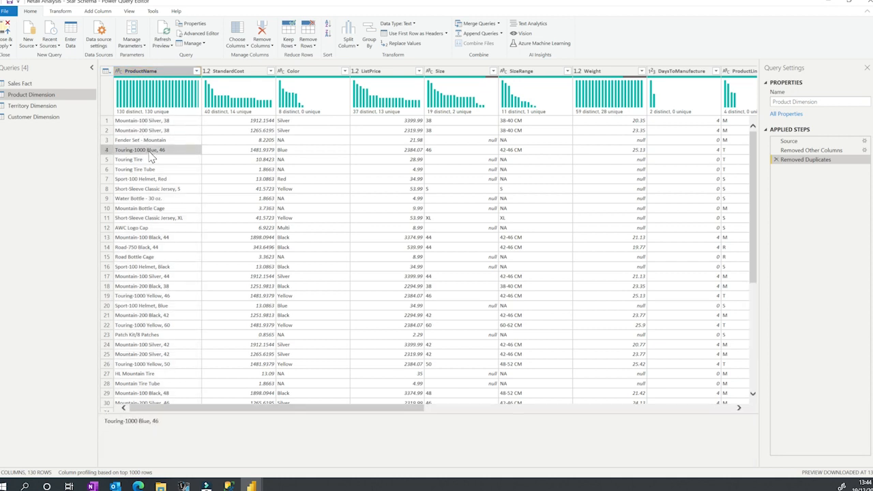
click(152, 169)
click(152, 179)
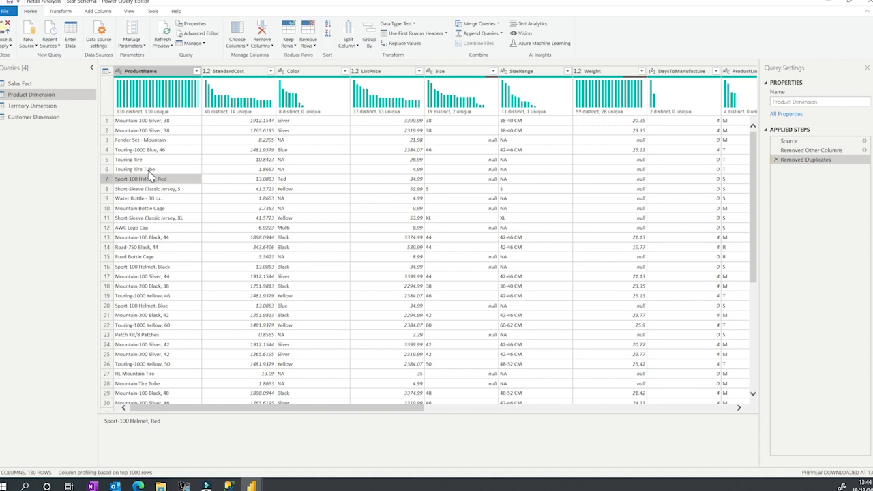
Compare the ProductName column in Sales Fact with the one in Product Dimension as the link between the two tables
click(30, 83)
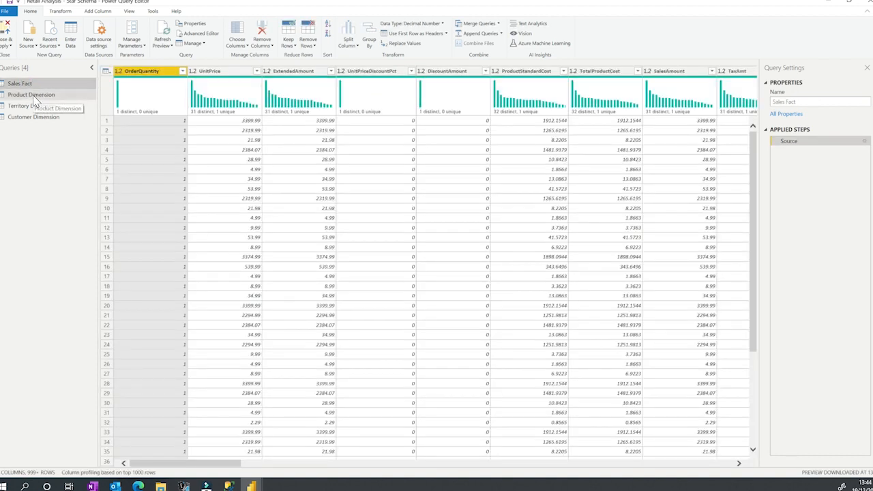
click(36, 97)
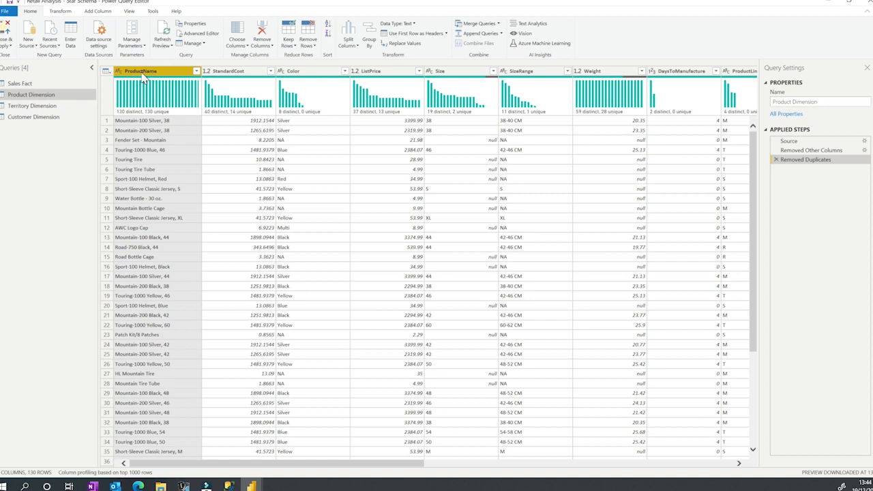
click(46, 82)
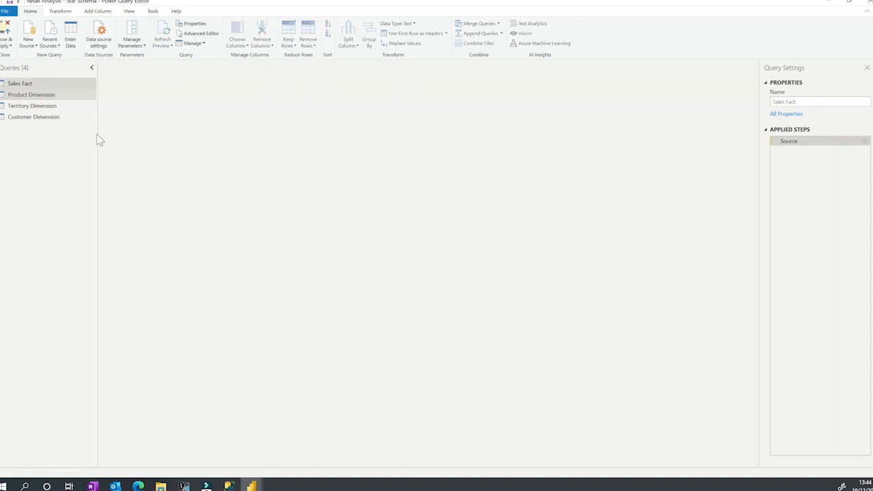
drag(227, 468, 521, 450)
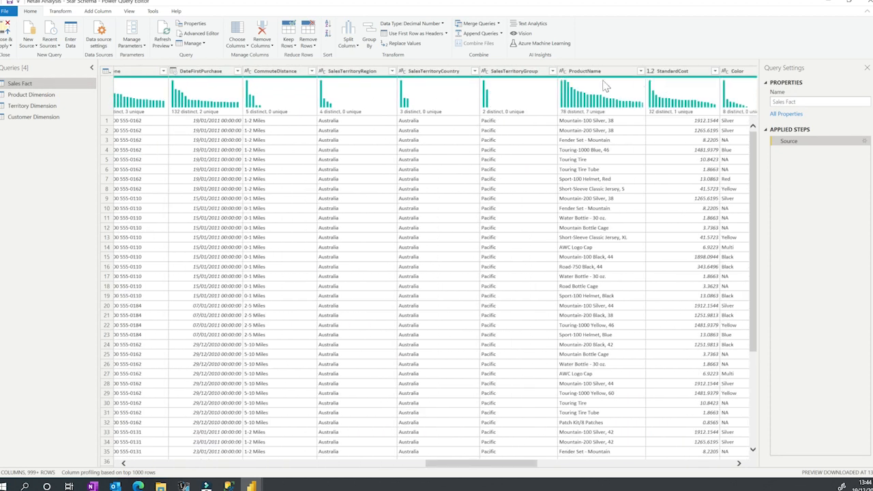
click(596, 76)
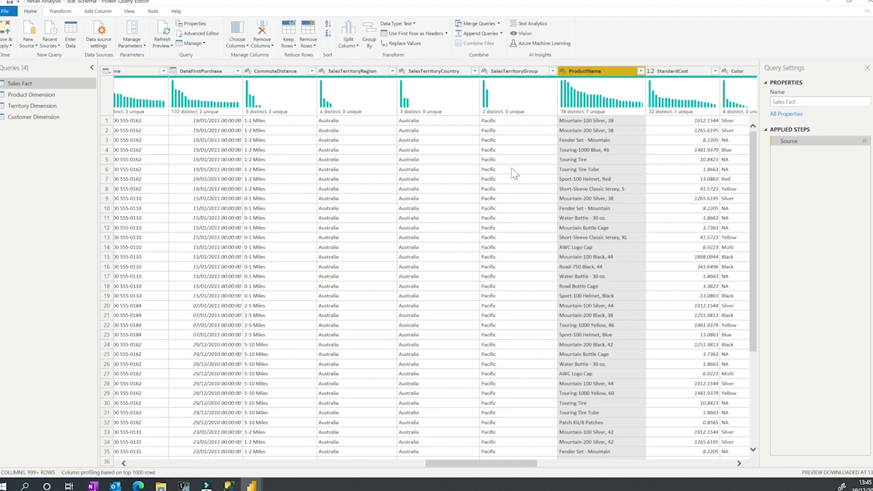
Add an index column starting from 1 to the Product Dimension table
click(32, 95)
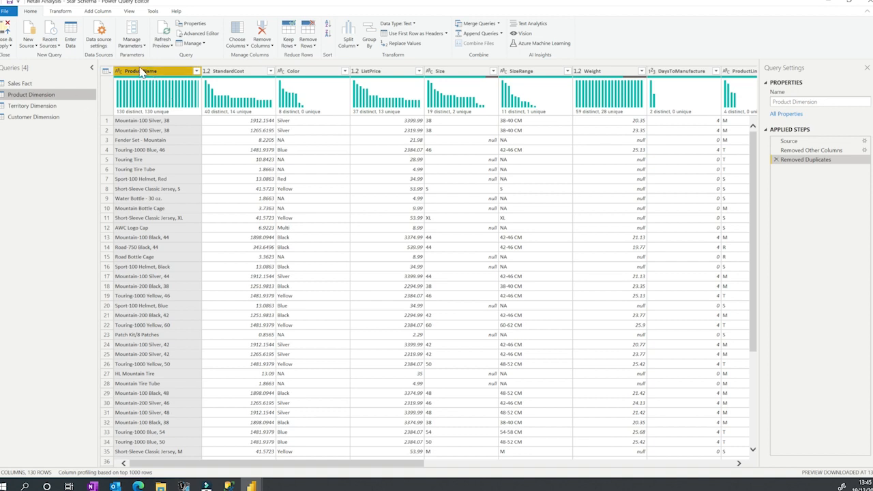
click(97, 12)
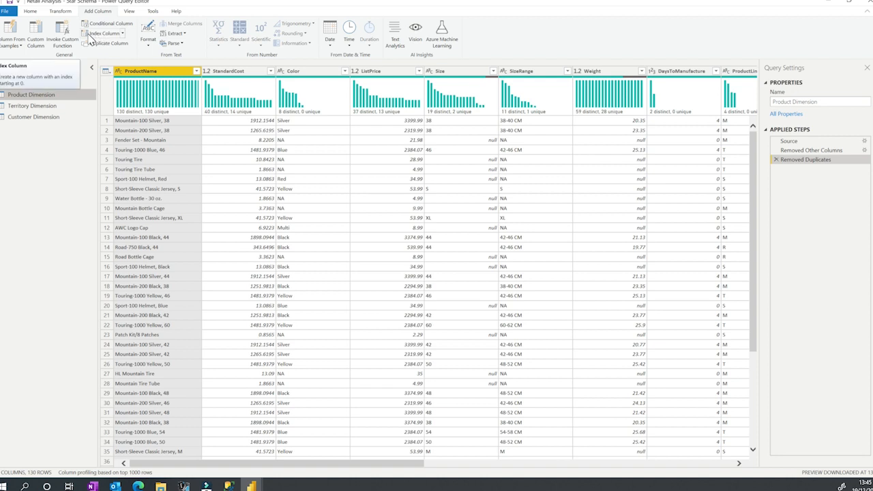
click(122, 36)
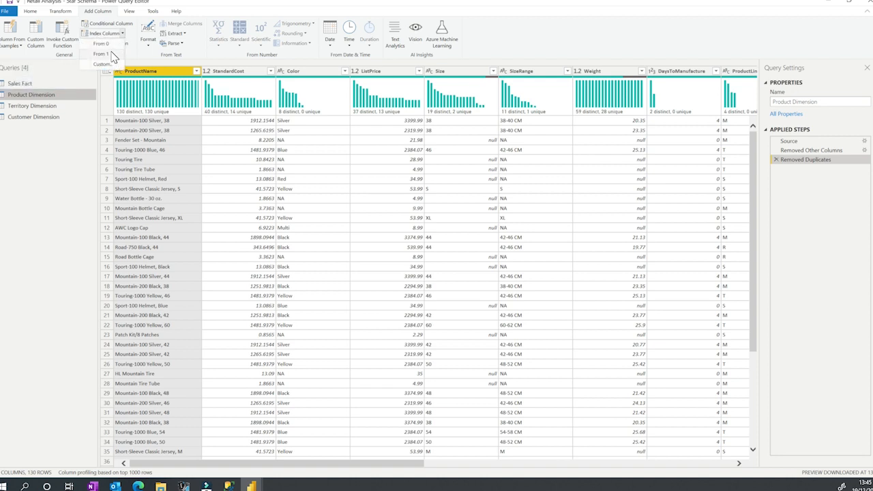
click(113, 56)
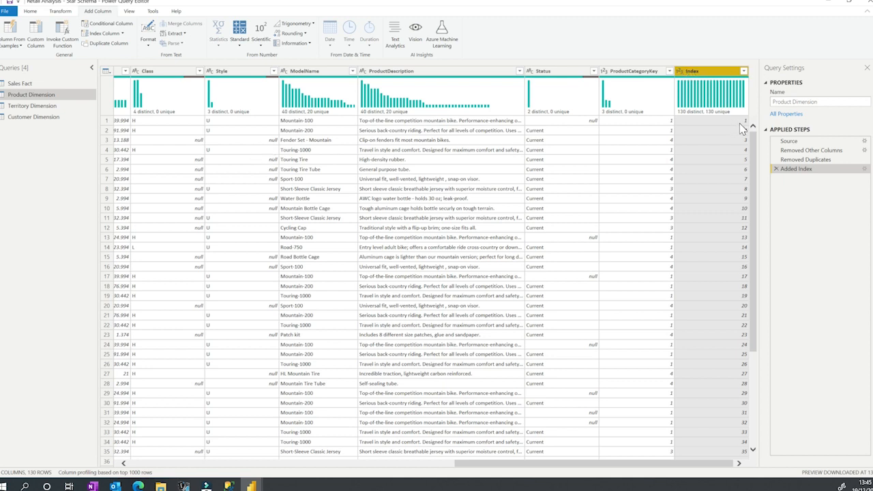
Rename Product Dimension's Index column as ProductID and move it to the beginning of the table
drag(477, 469, 146, 469)
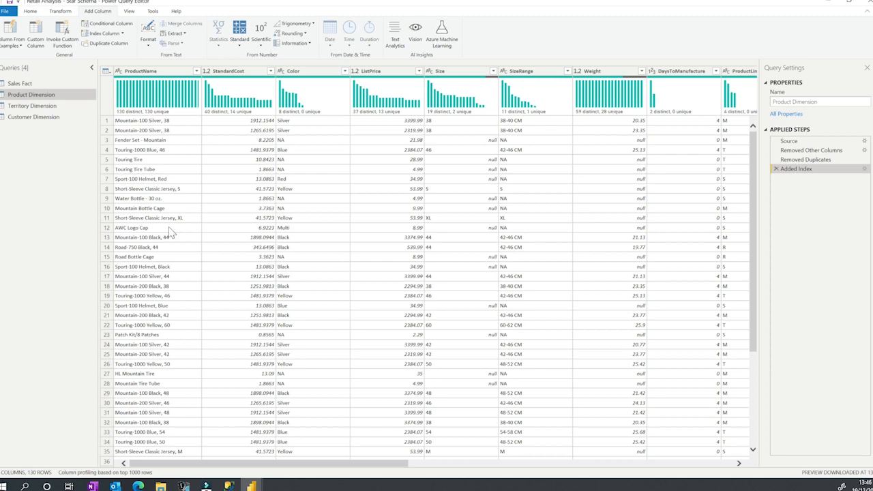
drag(215, 470, 630, 433)
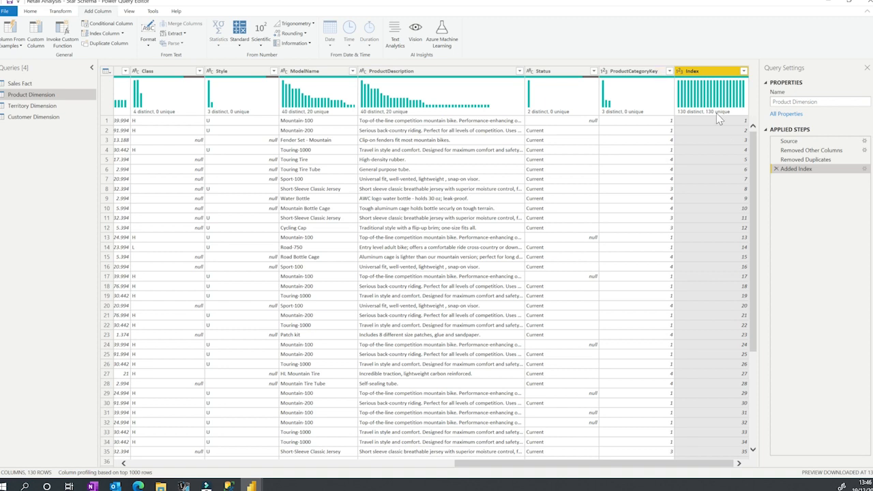
double_click(697, 71)
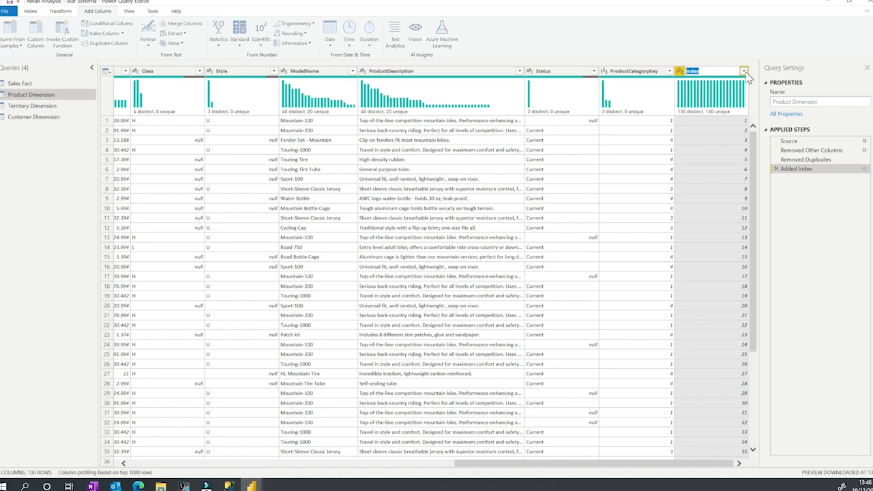
text(ProductID)
key(Return)
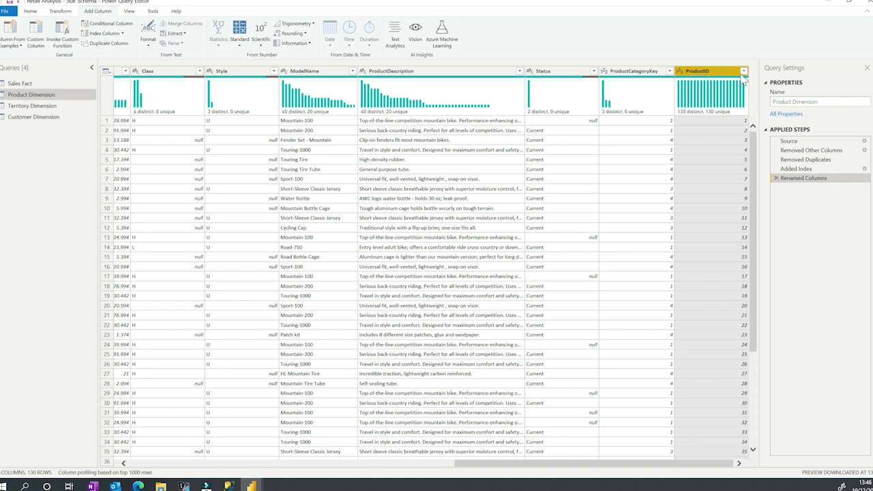
right_click(705, 77)
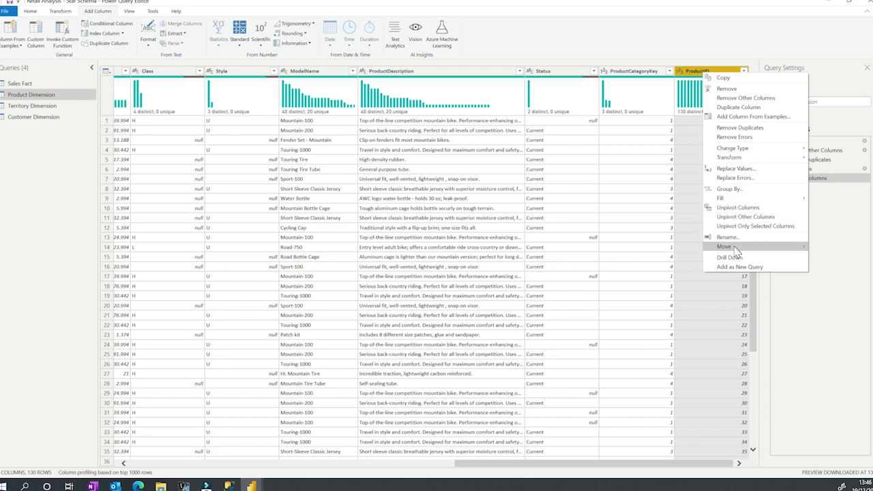
mouse_move(800, 250)
click(836, 266)
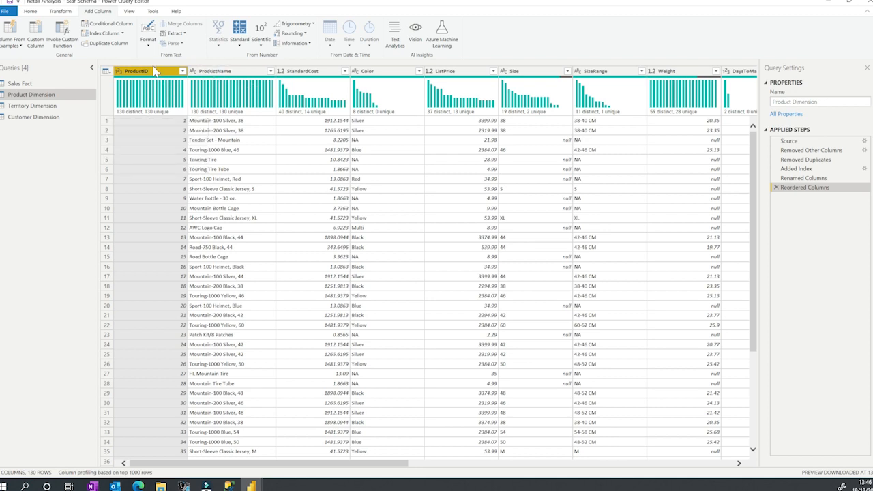
Check how ProductID values pair with product names in the first three rows of Product Dimension
ctrl+click(665, 71)
click(210, 122)
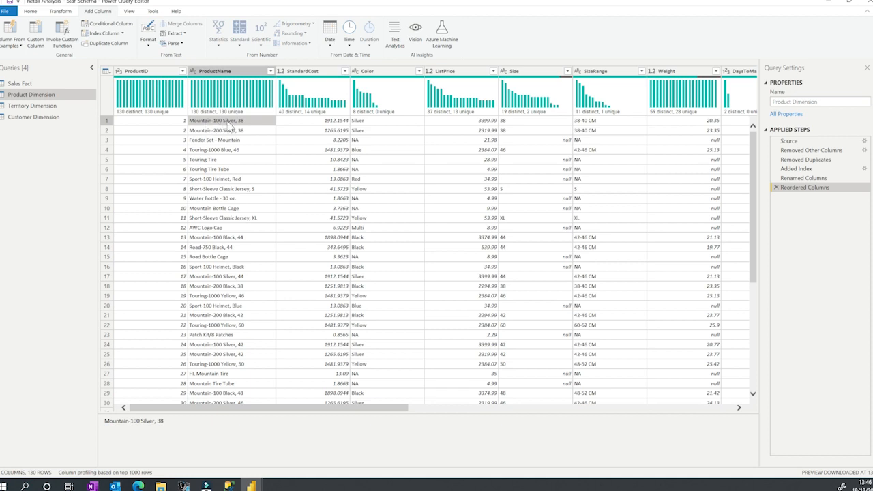
click(181, 123)
click(202, 135)
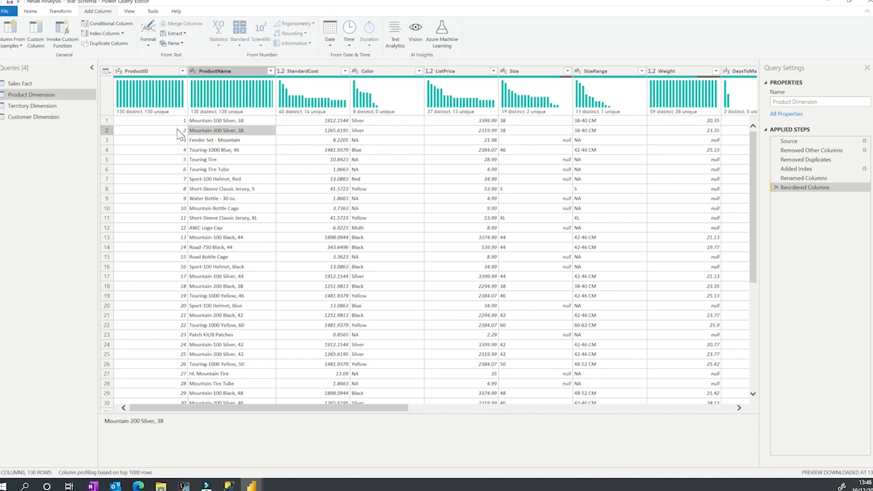
click(180, 131)
click(198, 141)
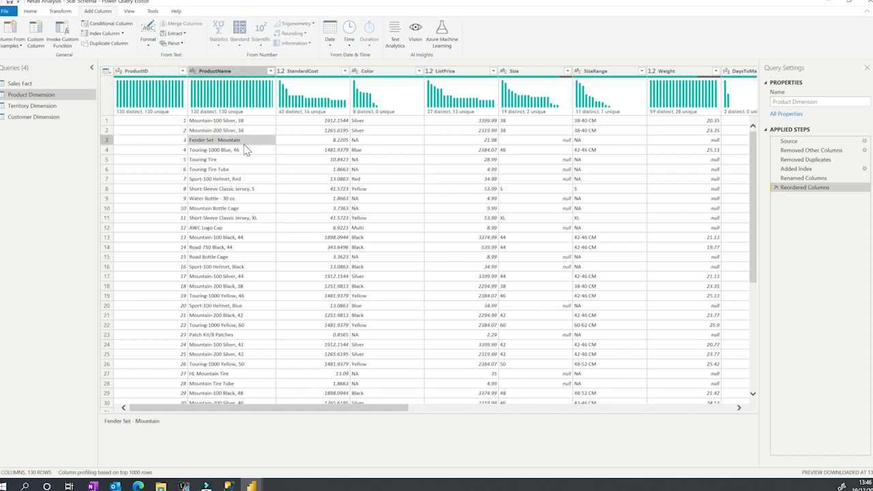
click(176, 141)
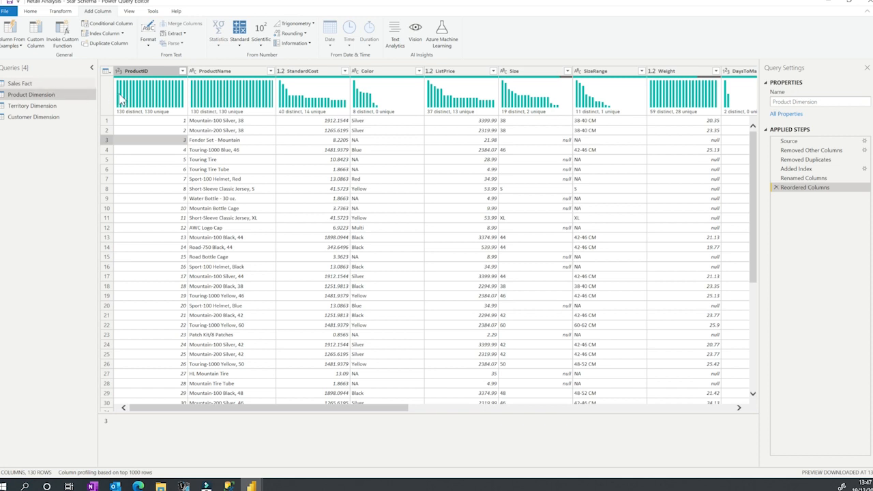
click(149, 72)
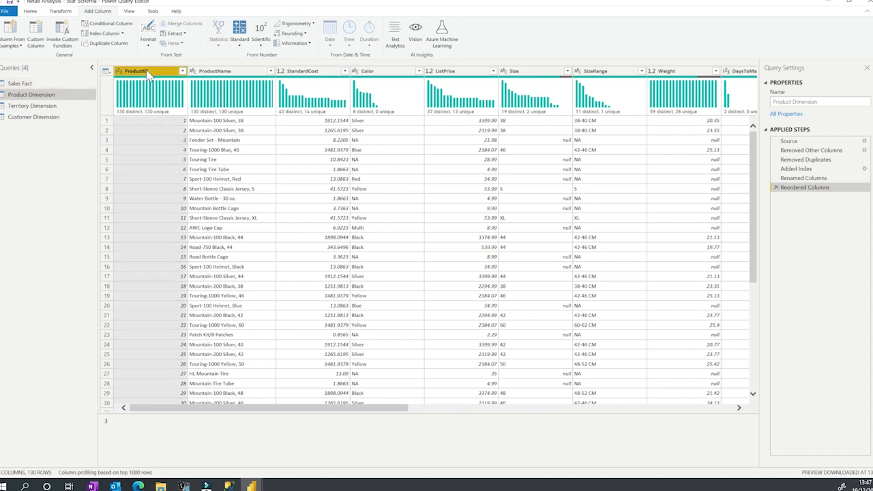
Merge Product Dimension into Sales Fact with a left outer join, matching ProductName in both tables
click(27, 87)
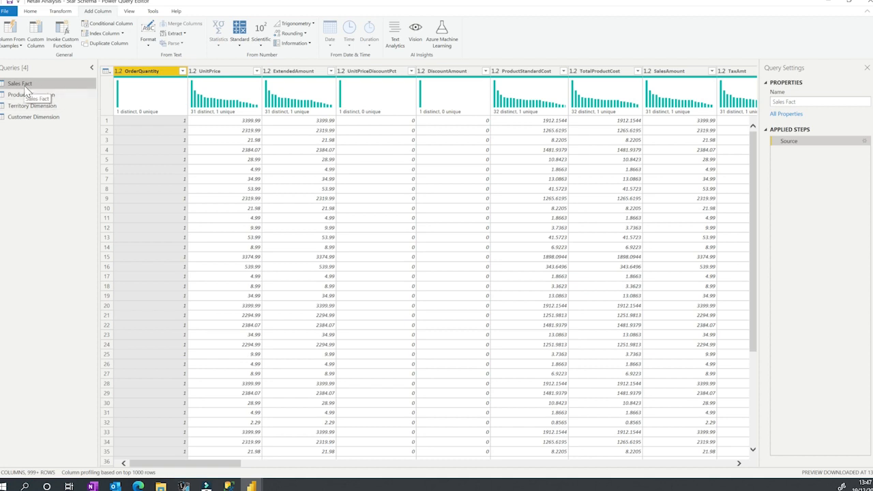
click(27, 12)
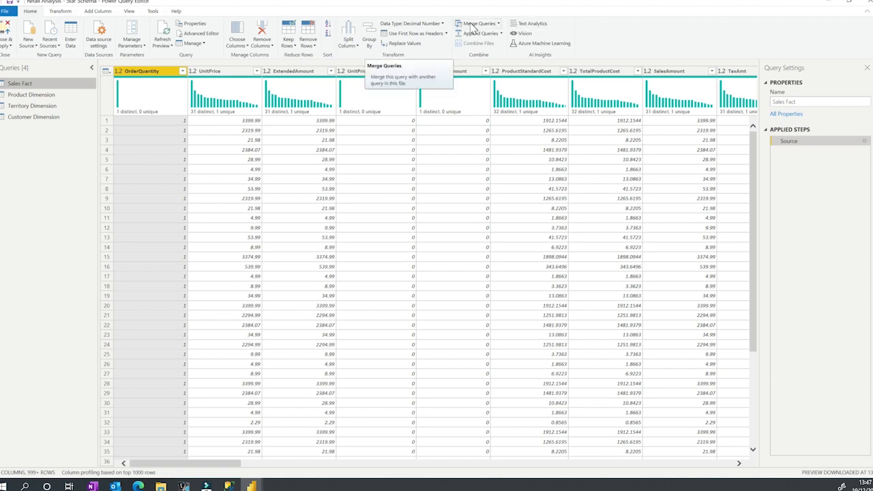
click(473, 27)
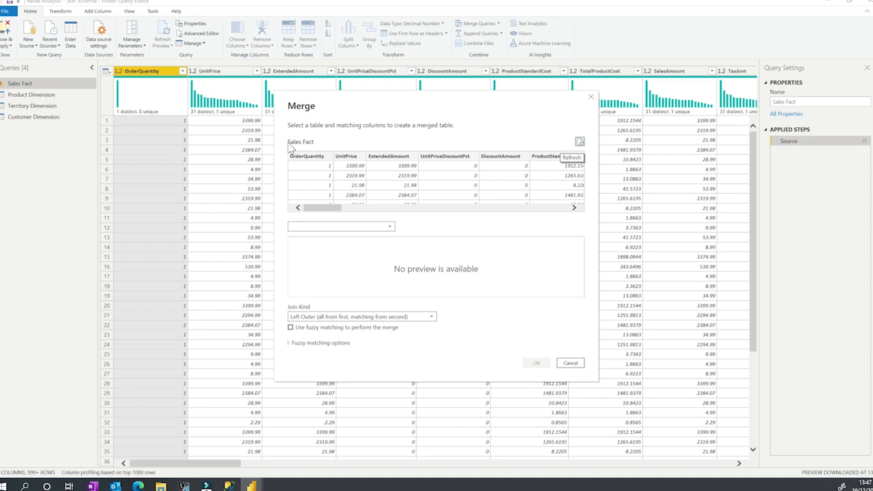
click(318, 227)
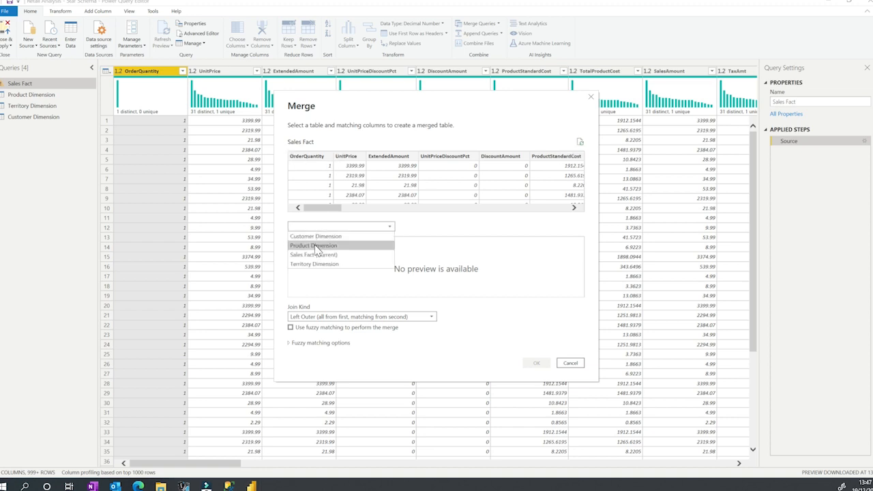
click(314, 246)
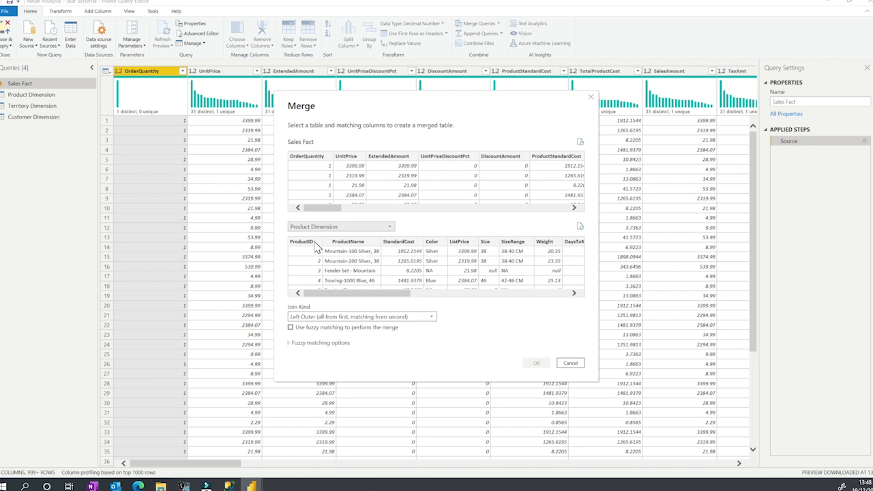
drag(351, 209, 500, 209)
click(361, 158)
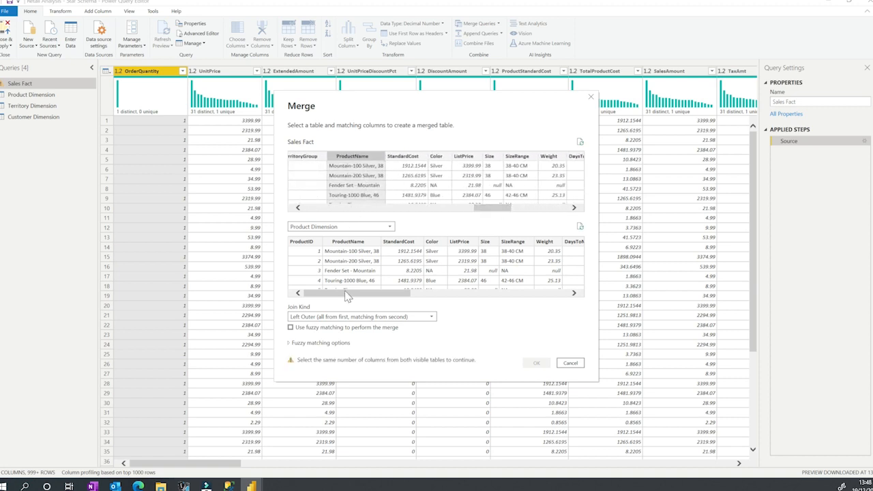
click(348, 243)
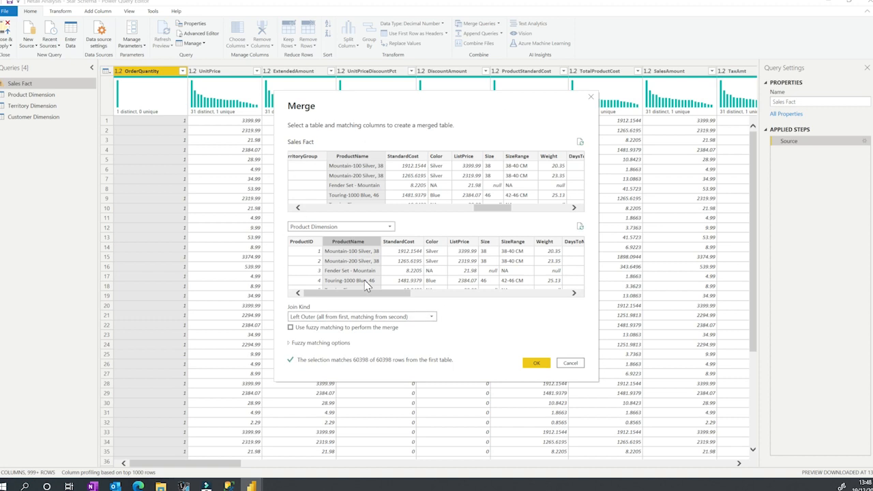
click(536, 363)
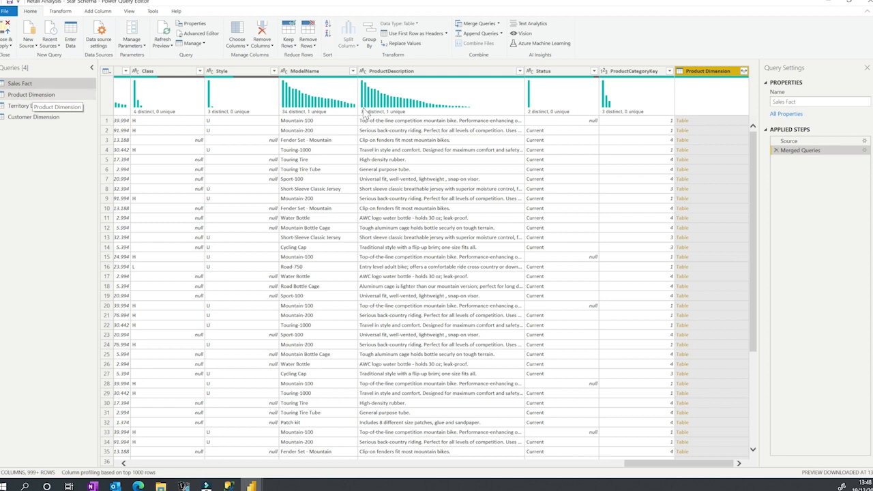
Expand the merged Product Dimension column to only ProductID, without the original column name as prefix
click(744, 72)
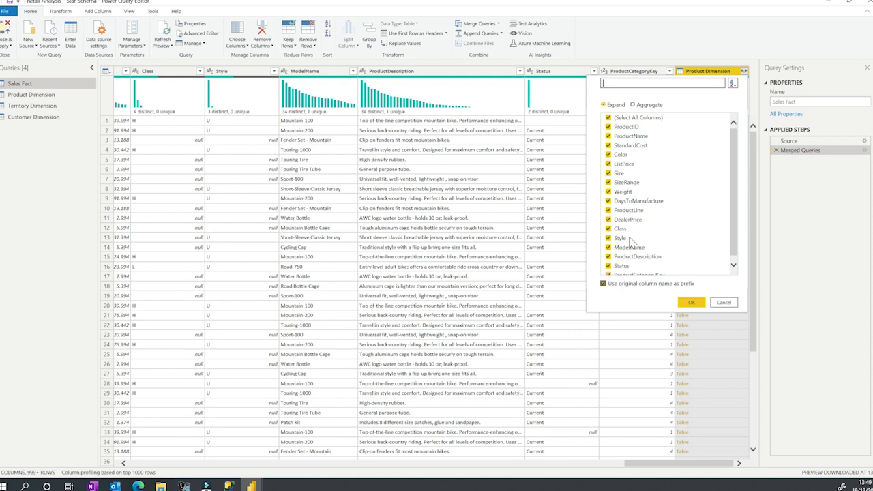
click(635, 119)
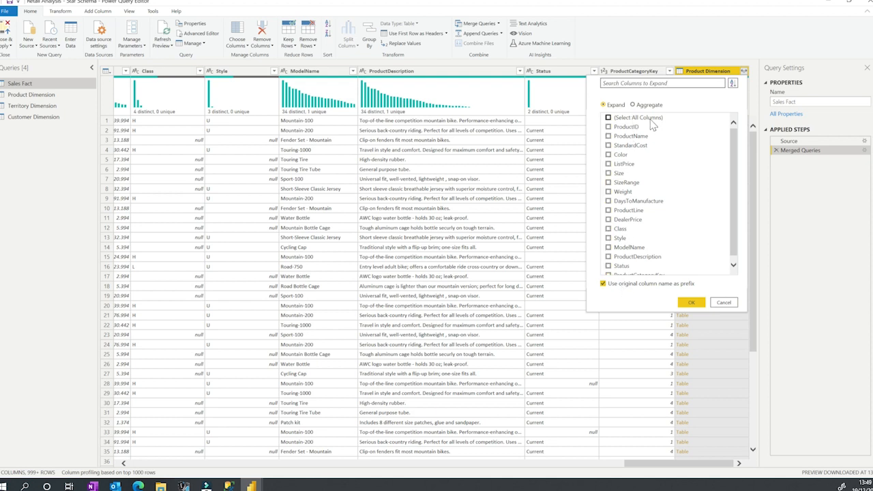
click(624, 128)
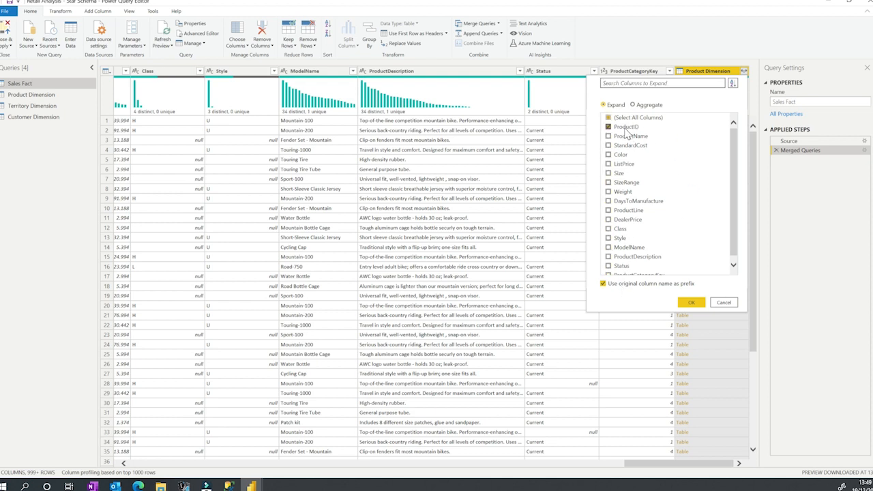
click(612, 287)
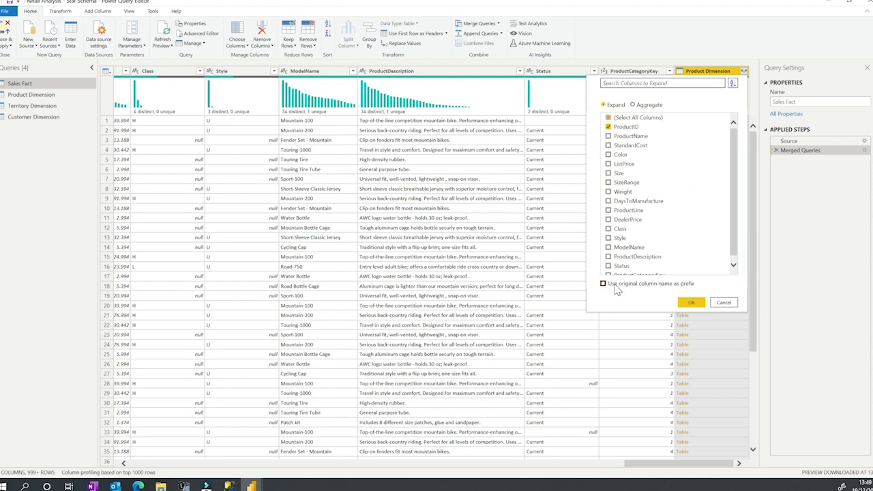
click(692, 304)
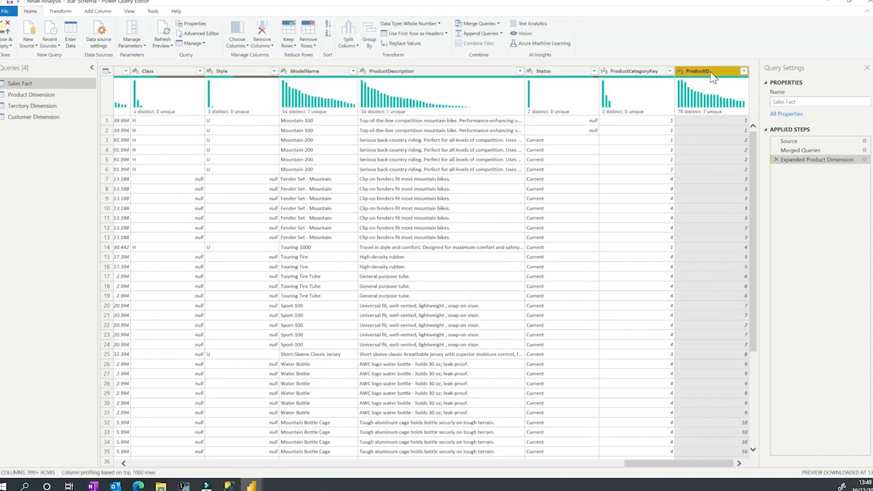
Move the expanded ProductID column to the beginning of Sales Fact
right_click(711, 76)
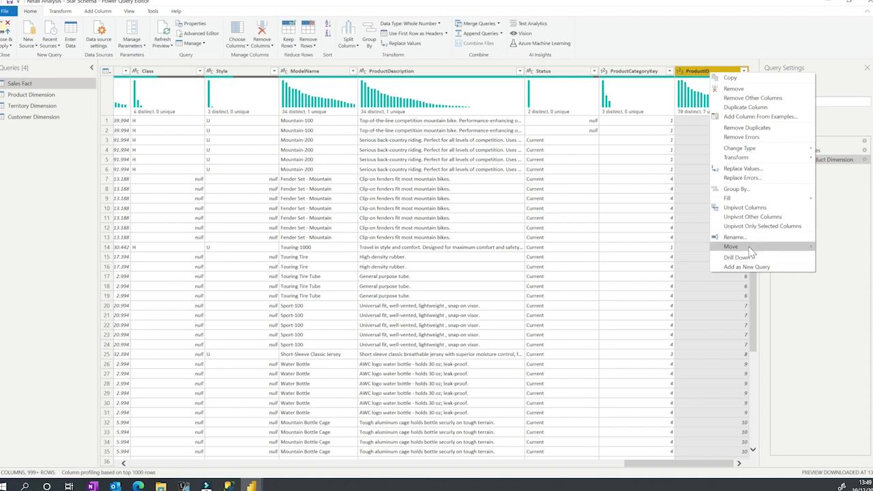
mouse_move(749, 252)
click(842, 265)
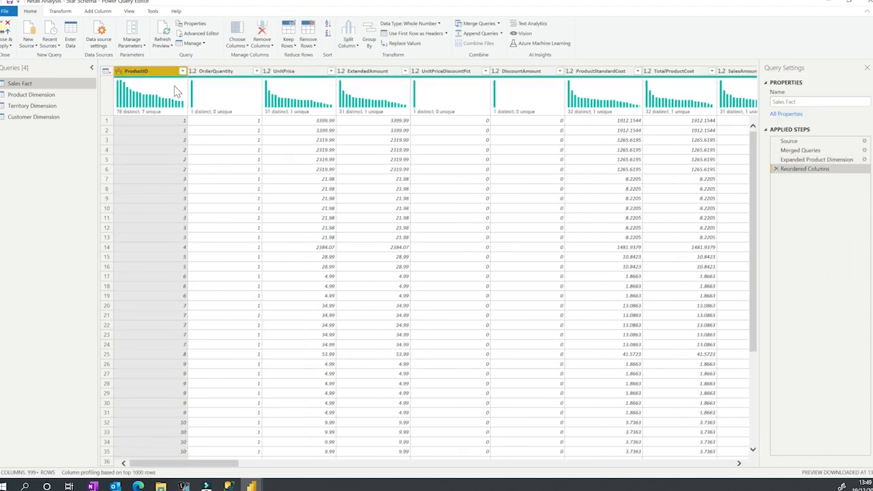
Remove the product detail columns from ProductName through ProductCategoryKey from Sales Fact, keeping ProductID
mouse_move(161, 87)
drag(220, 468, 534, 457)
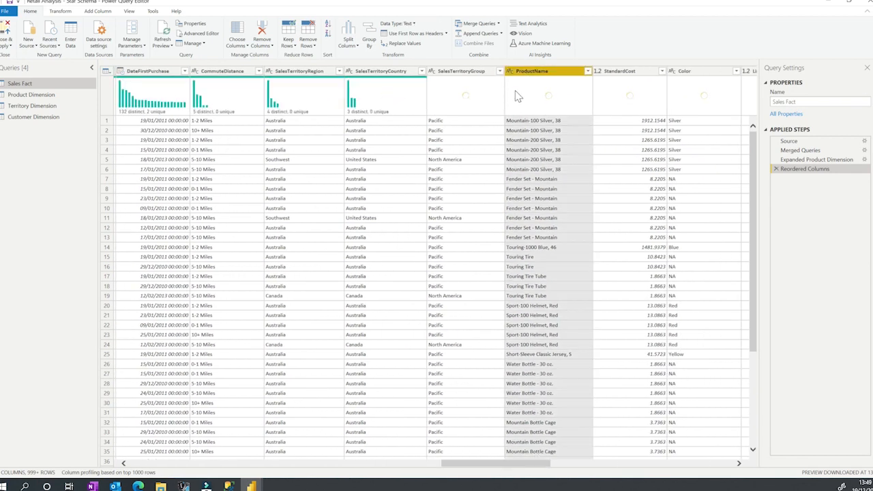
drag(499, 471, 682, 468)
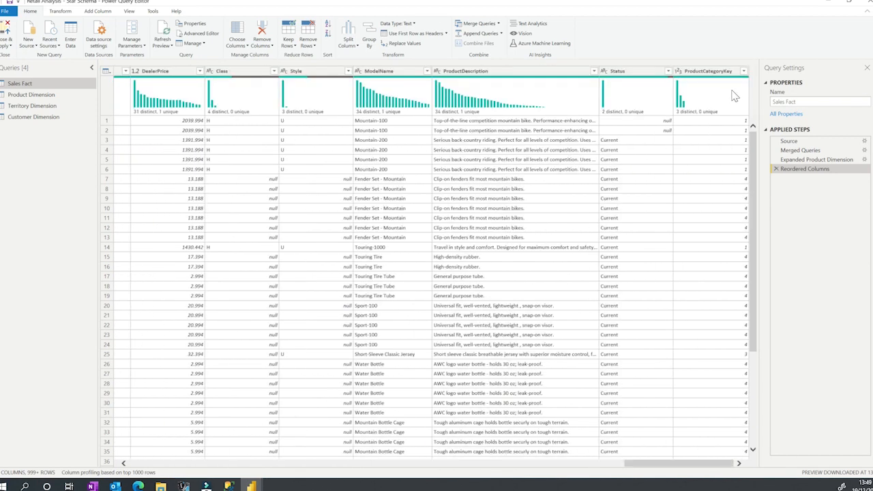
shift+click(713, 71)
right_click(714, 77)
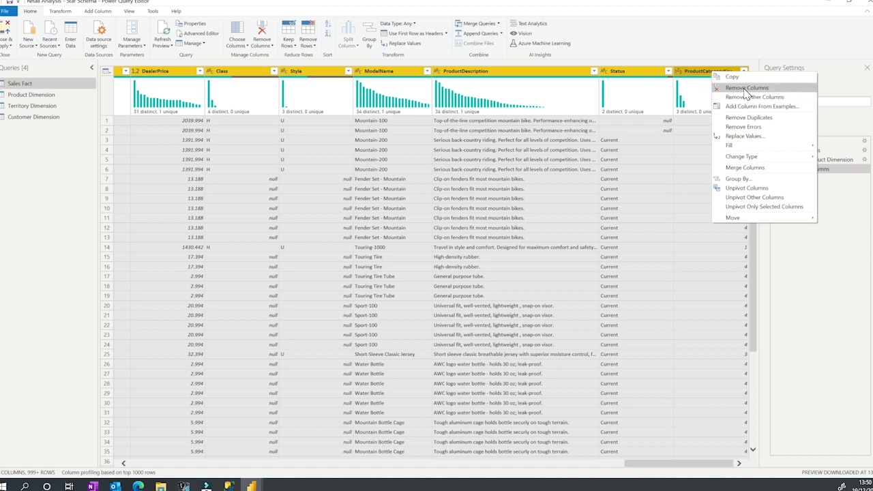
click(745, 89)
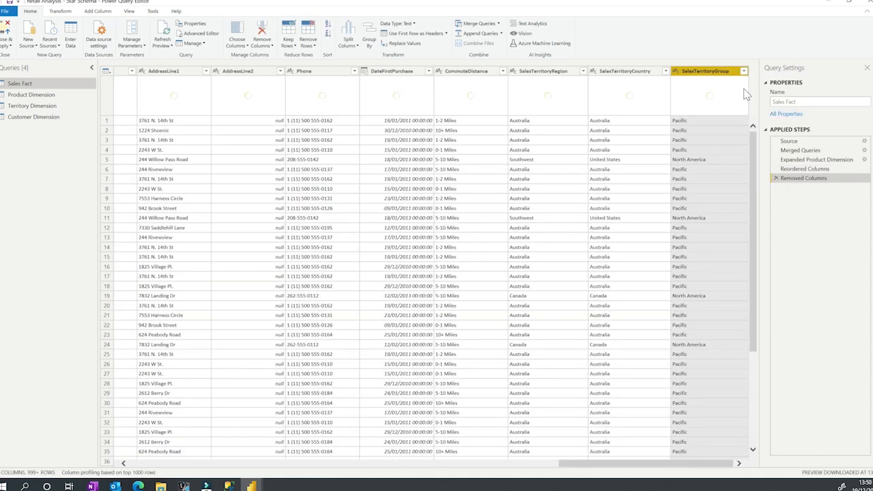
drag(662, 468, 152, 457)
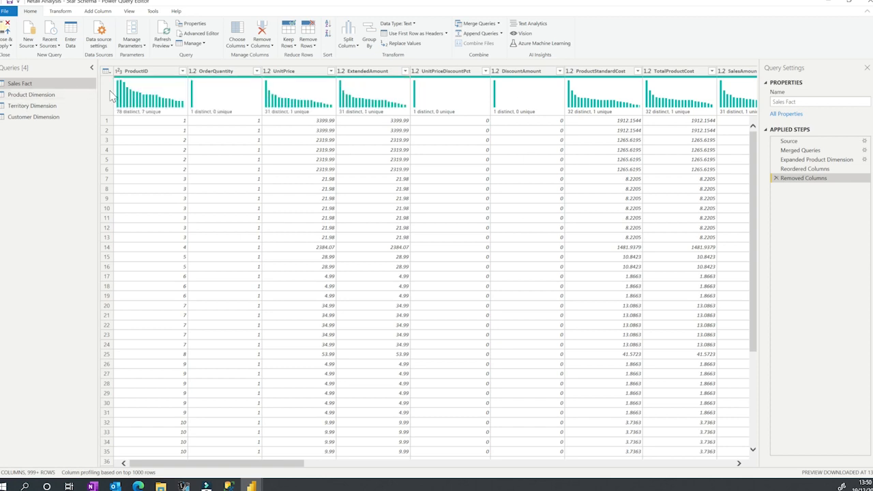
Compare the ProductID and ProductName values in Product Dimension with the ProductID column in Sales Fact
drag(45, 96, 54, 99)
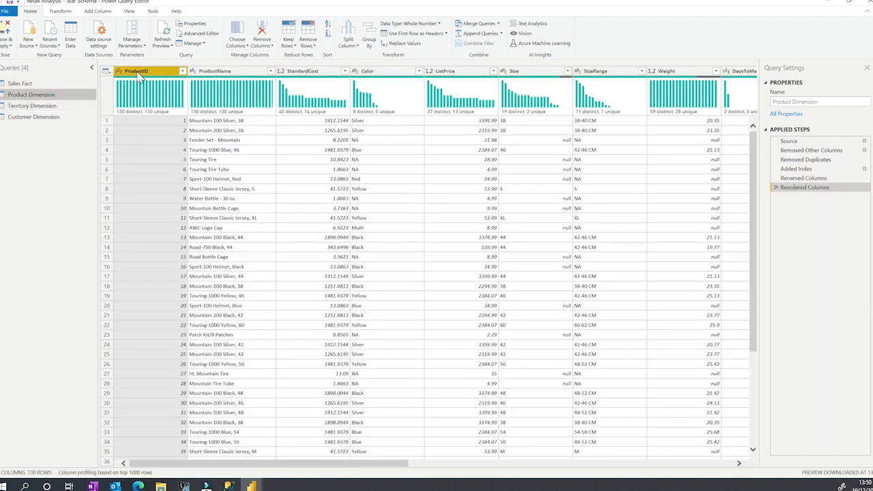
click(178, 123)
click(203, 122)
click(178, 132)
click(203, 131)
click(203, 140)
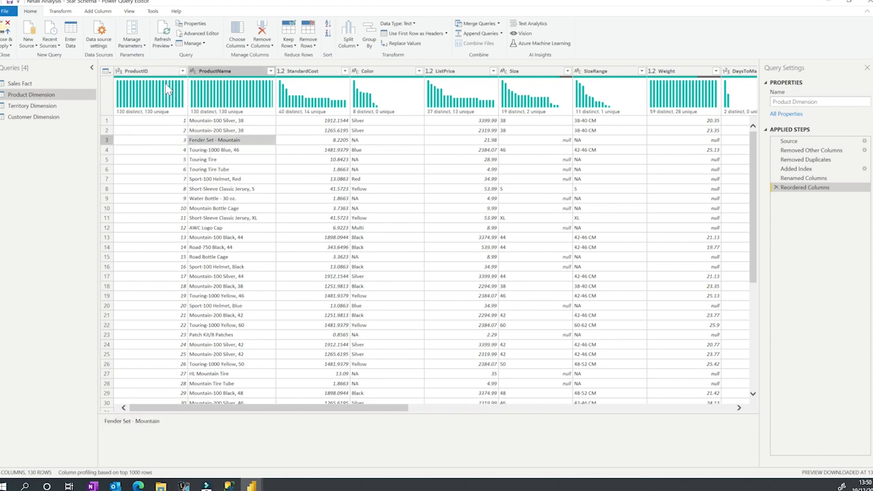
click(143, 72)
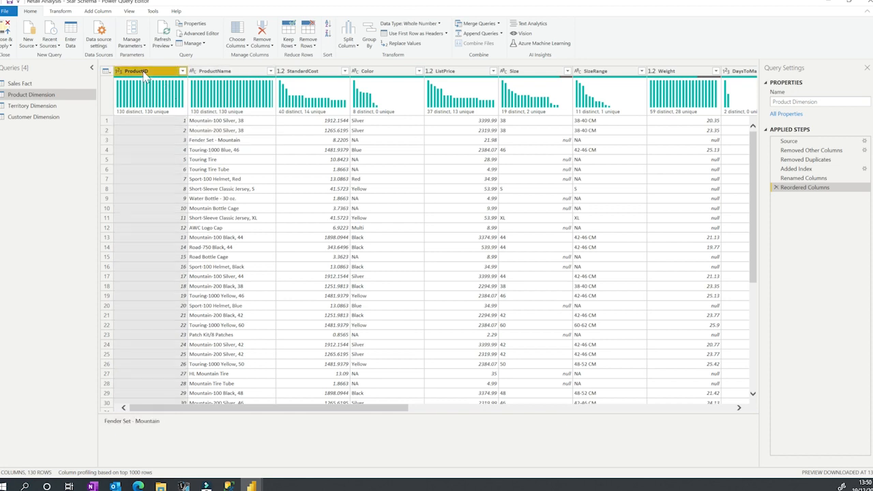
click(26, 84)
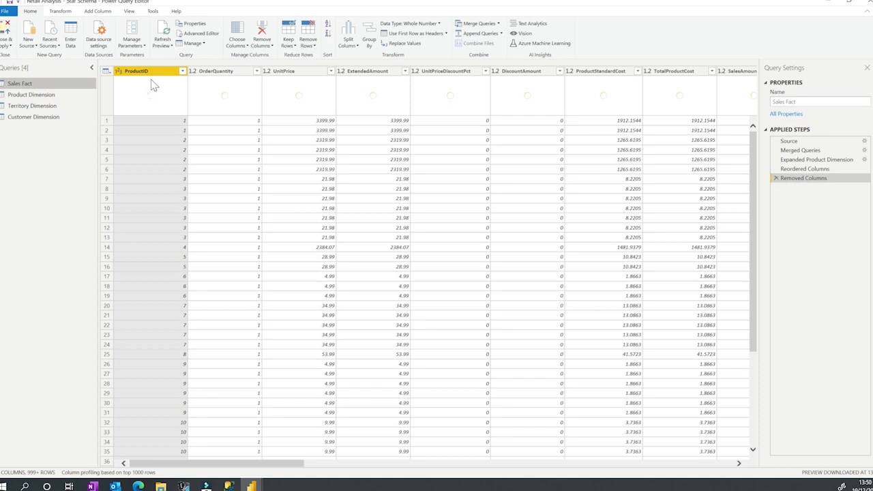
click(148, 73)
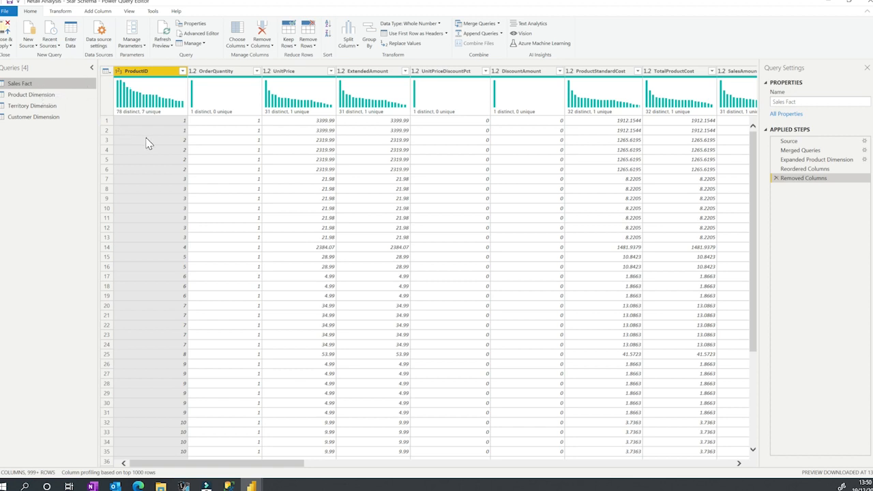
Disable loading for the Territory Dimension and Customer Dimension queries and review both tables
right_click(43, 107)
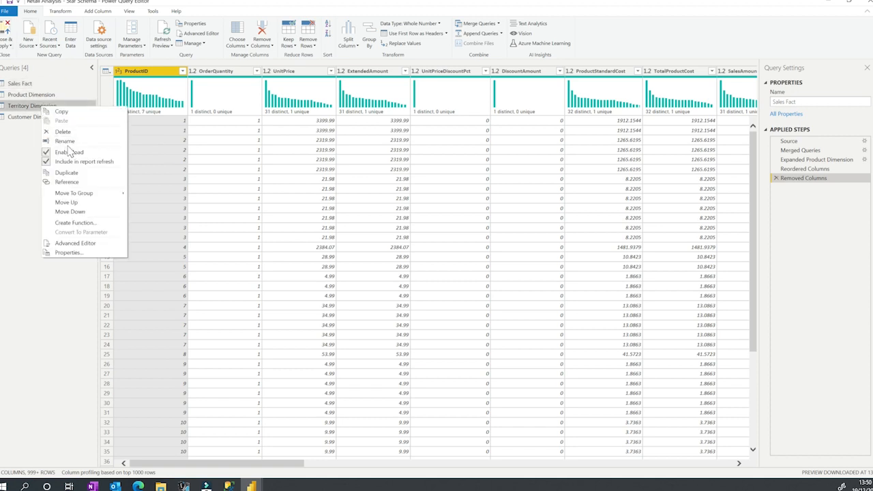
click(68, 149)
right_click(42, 125)
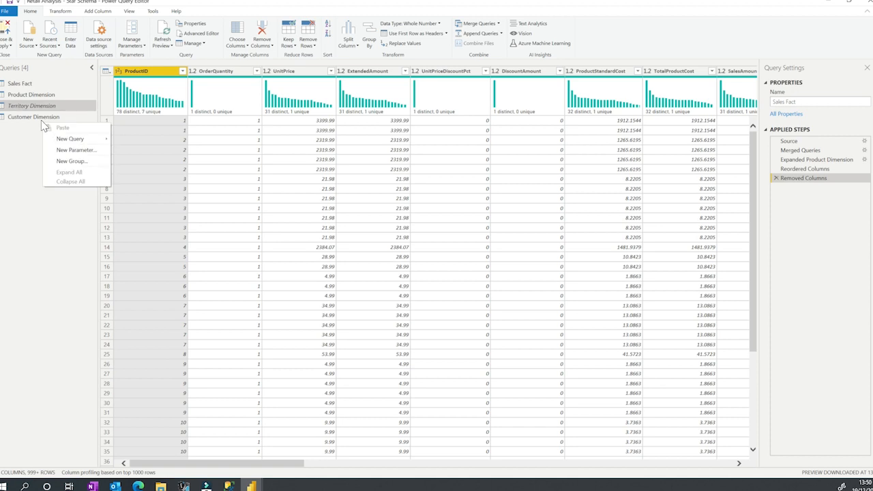
right_click(41, 117)
click(49, 160)
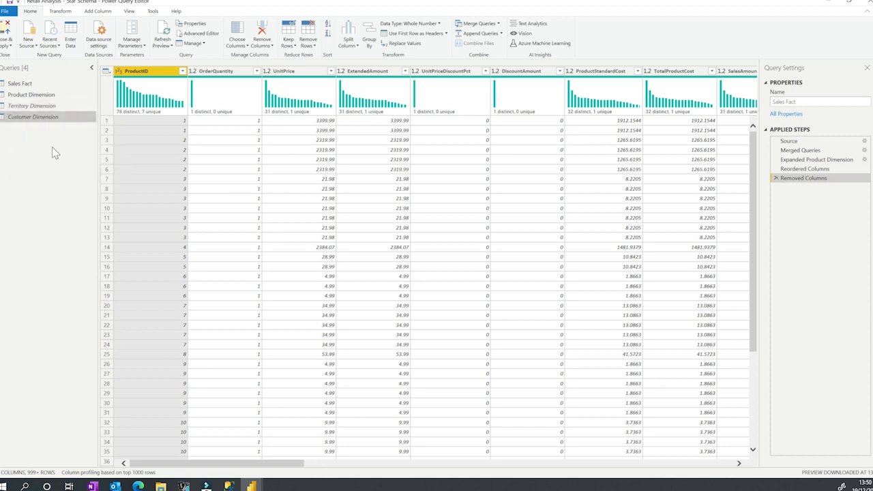
click(32, 107)
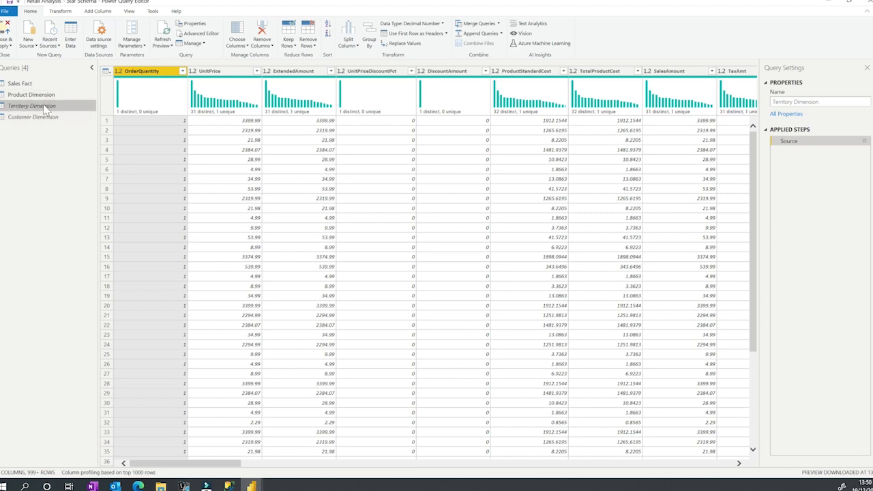
click(27, 117)
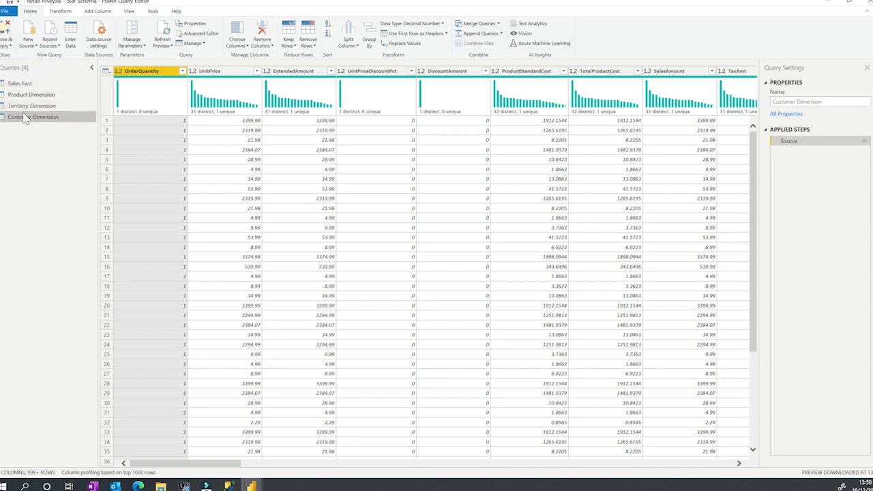
Apply the query changes and, in the data model, create a relationship from ProductID in Product Dimension to ProductID in Sales Fact
click(6, 31)
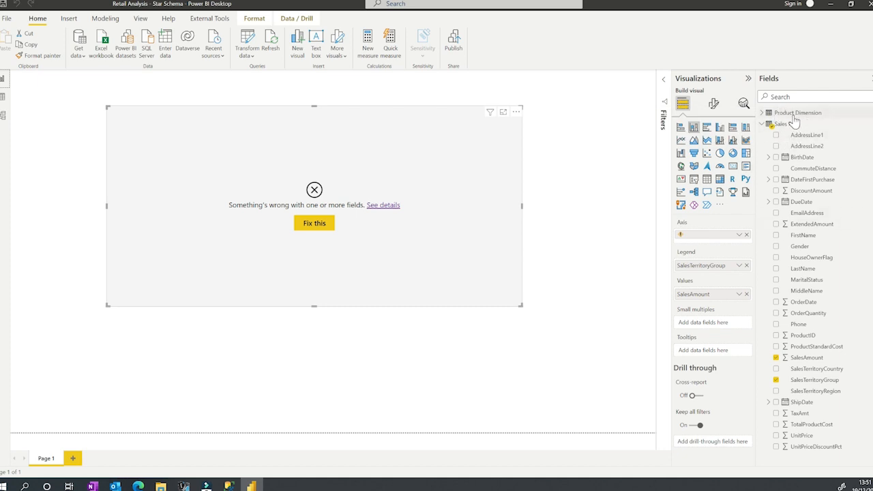
click(4, 118)
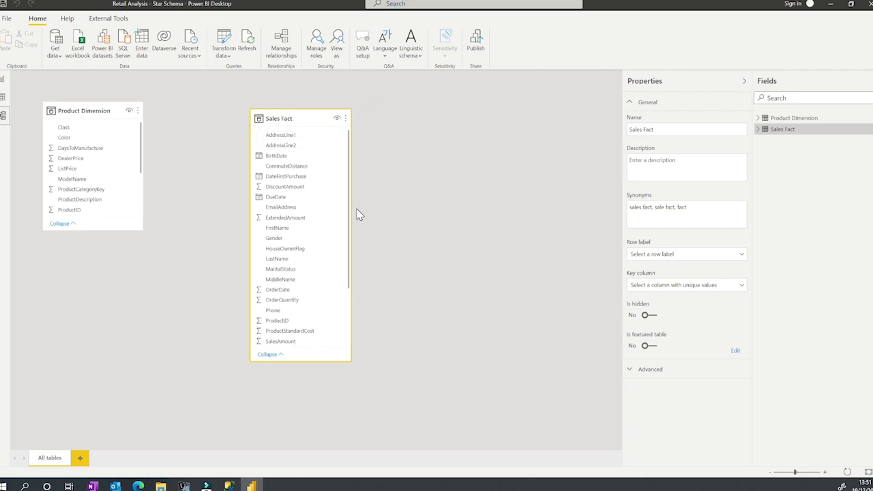
click(82, 111)
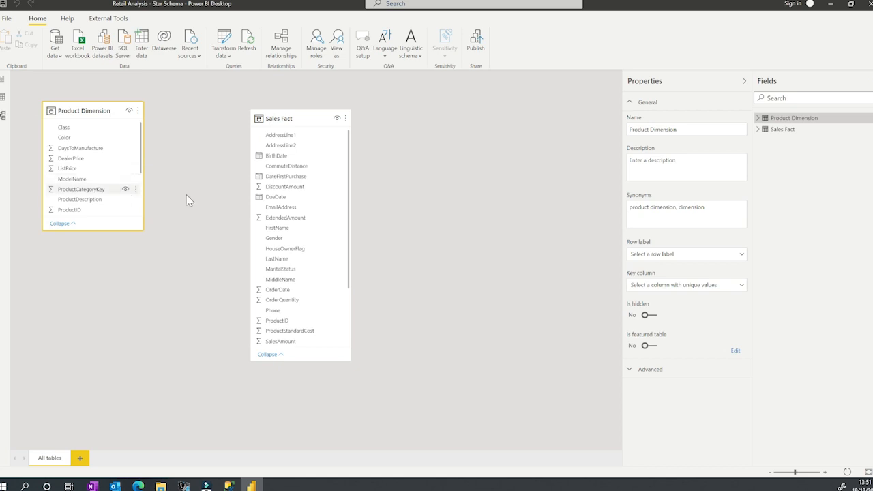
click(69, 211)
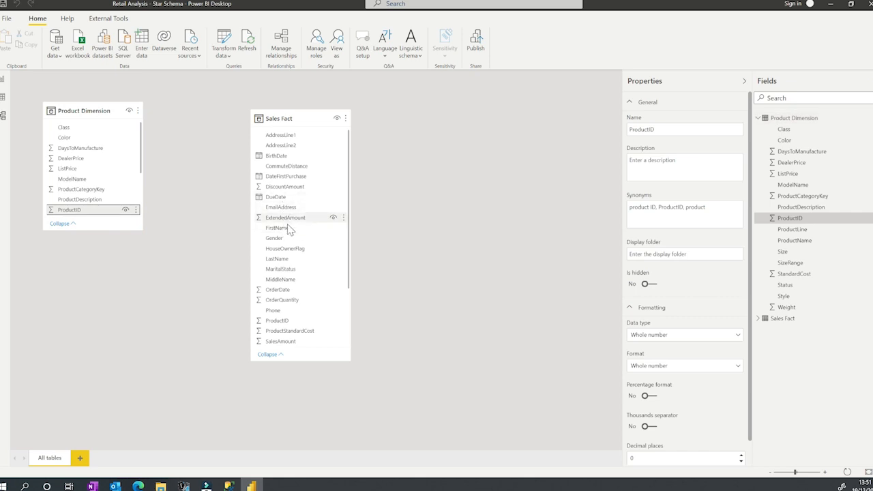
click(276, 324)
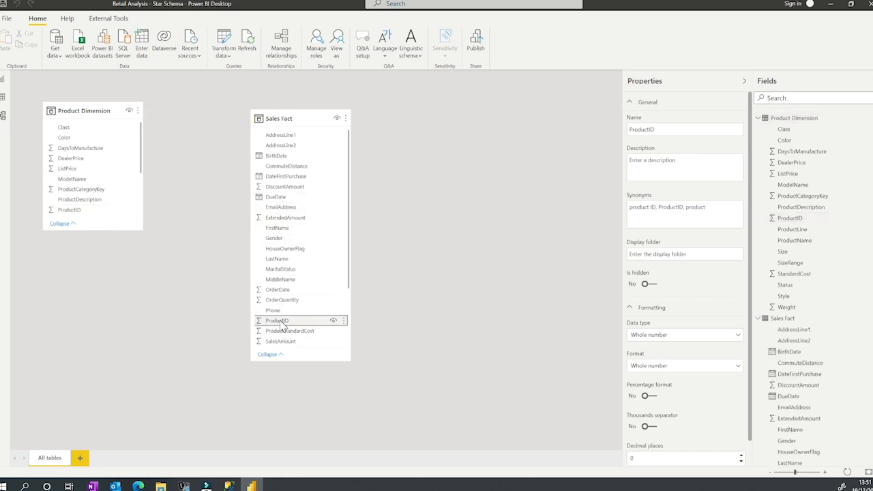
drag(70, 212, 283, 328)
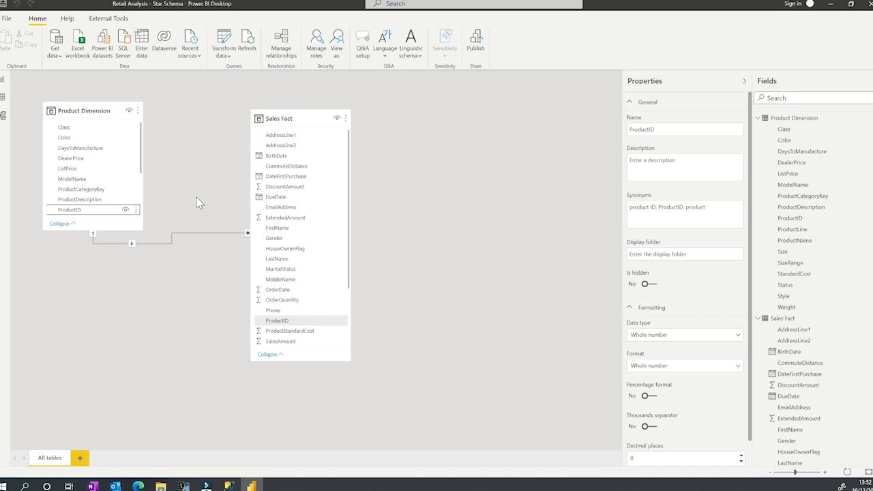
Reopen the Power Query editor and enable loading for the Territory Dimension query
mouse_move(274, 120)
click(225, 45)
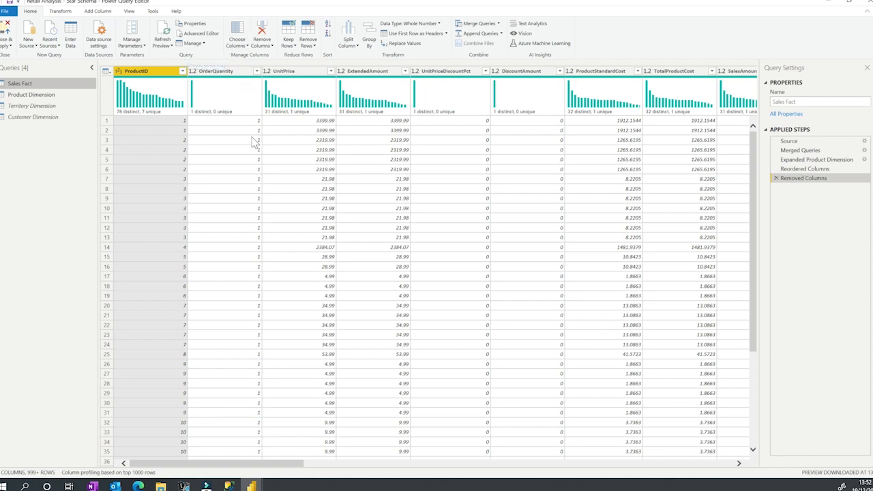
click(42, 106)
right_click(49, 107)
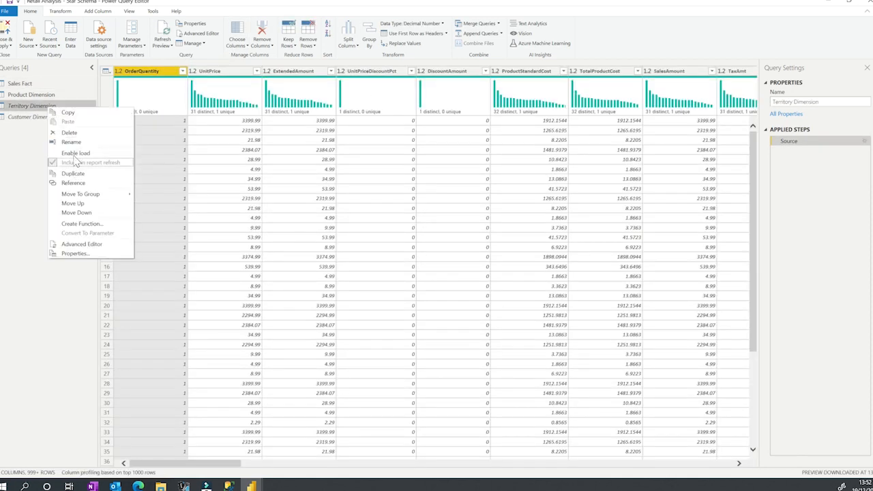
click(74, 154)
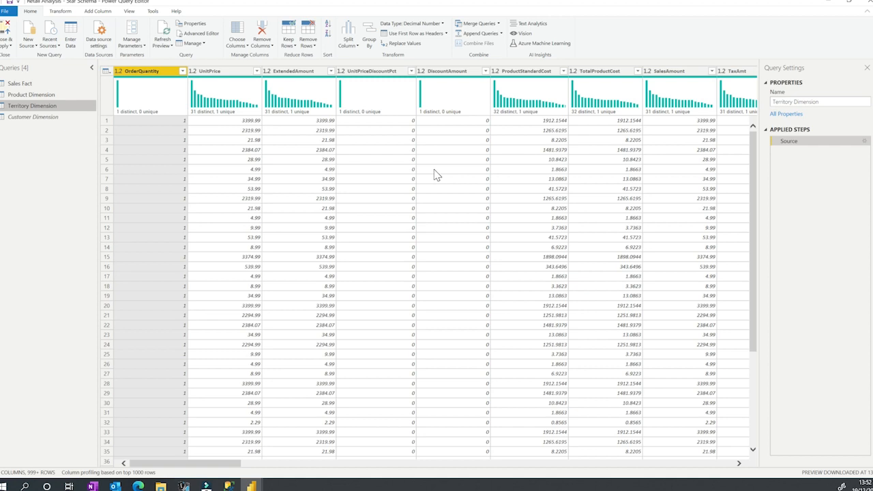
Keep only the SalesTerritoryRegion, SalesTerritoryCountry and SalesTerritoryGroup columns in Territory Dimension
click(235, 35)
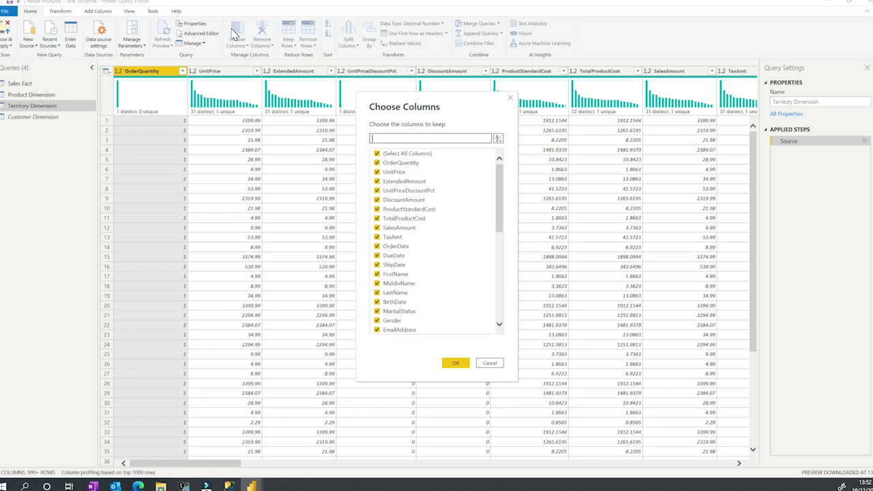
click(400, 154)
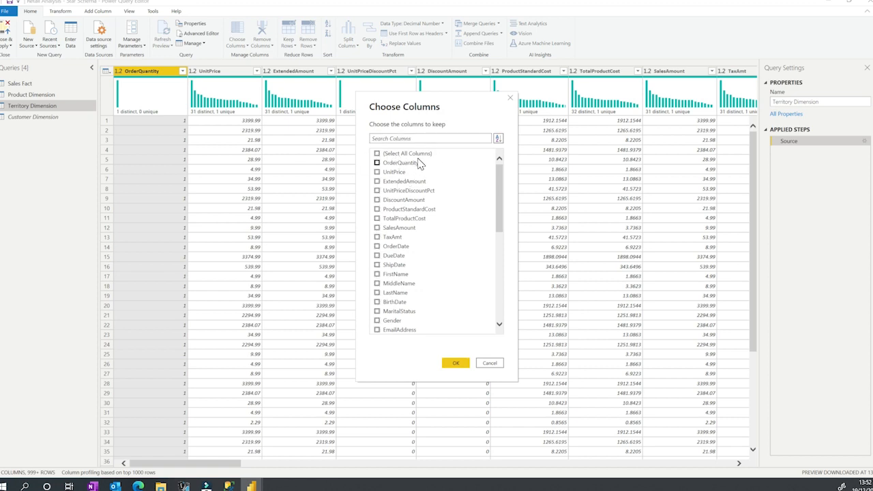
scroll(448, 192, down, 4)
scroll(441, 218, down, 1)
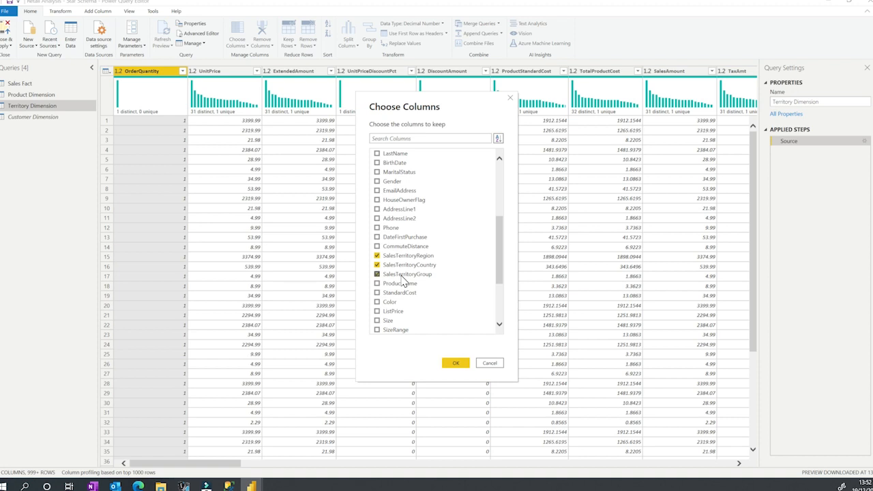
click(456, 363)
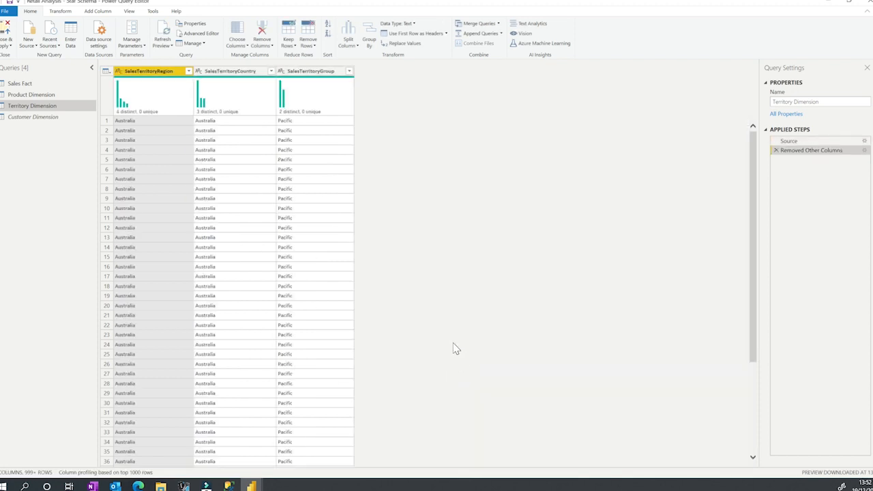
Remove duplicate rows from Territory Dimension based on the SalesTerritoryRegion column
mouse_move(191, 95)
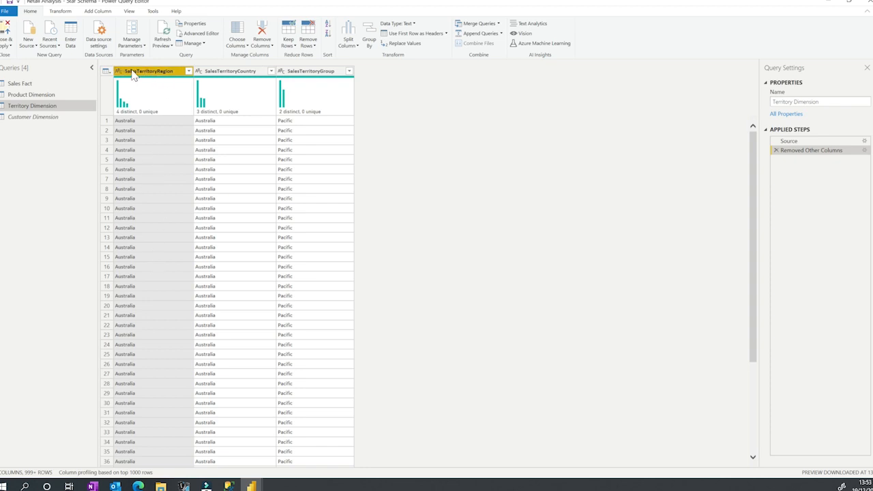
right_click(161, 76)
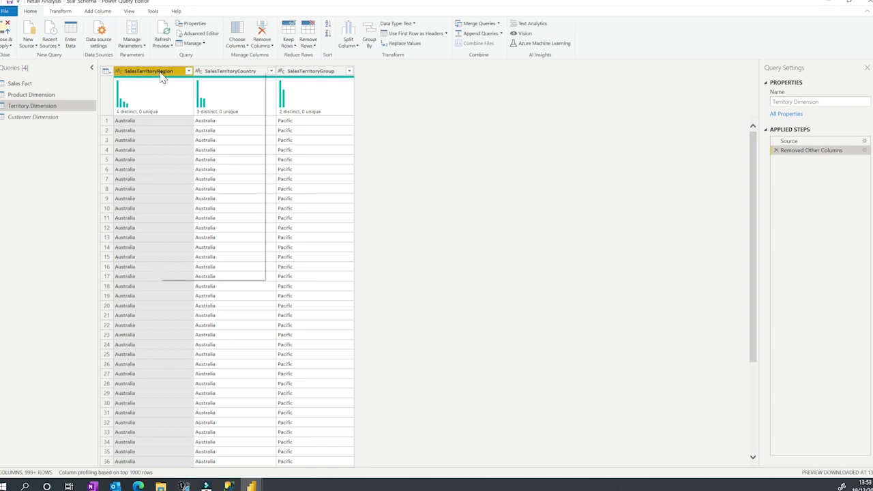
click(204, 127)
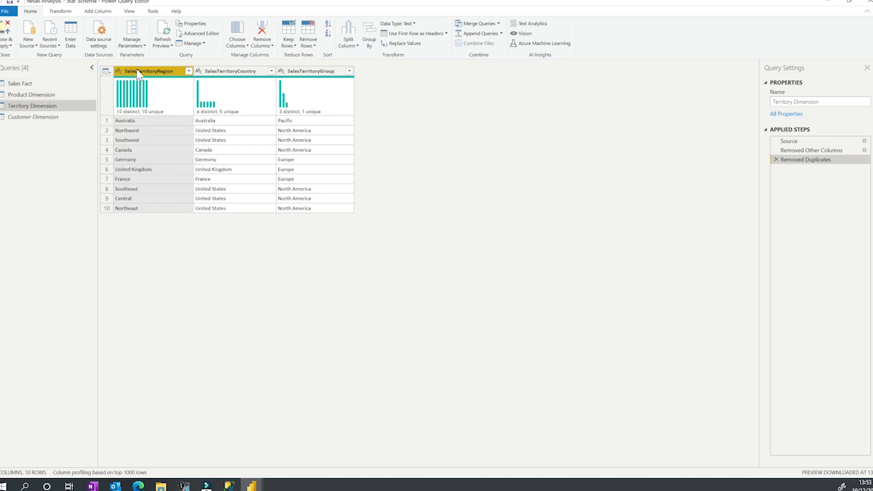
Add an index column starting from 1 to Territory Dimension and rename it TerritoryID
click(98, 11)
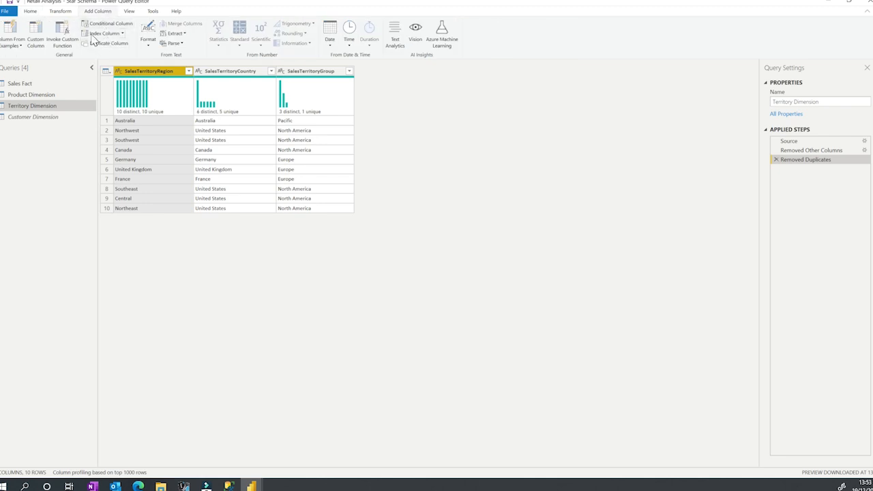
click(120, 33)
click(111, 56)
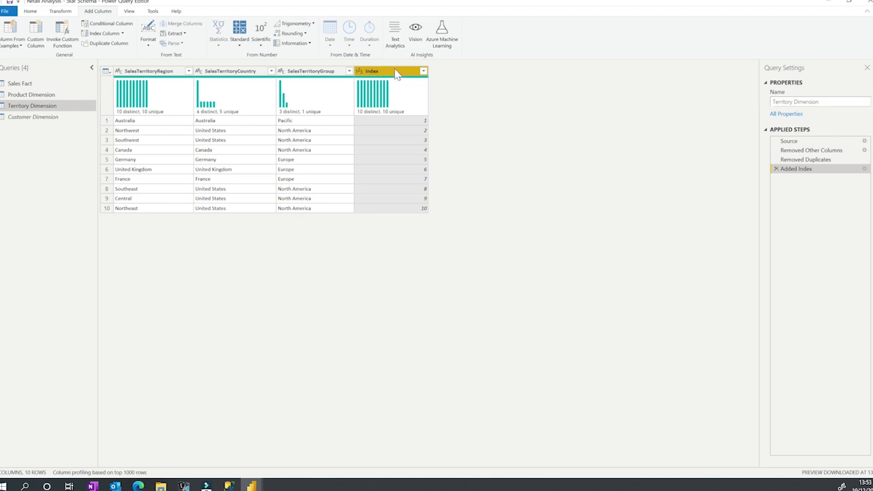
double_click(378, 74)
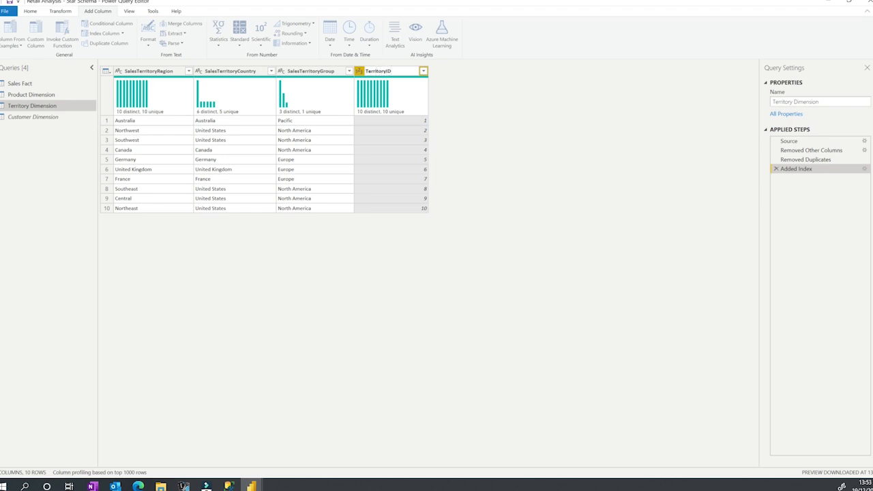
key(Return)
Move the TerritoryID column to the beginning of Territory Dimension
right_click(378, 75)
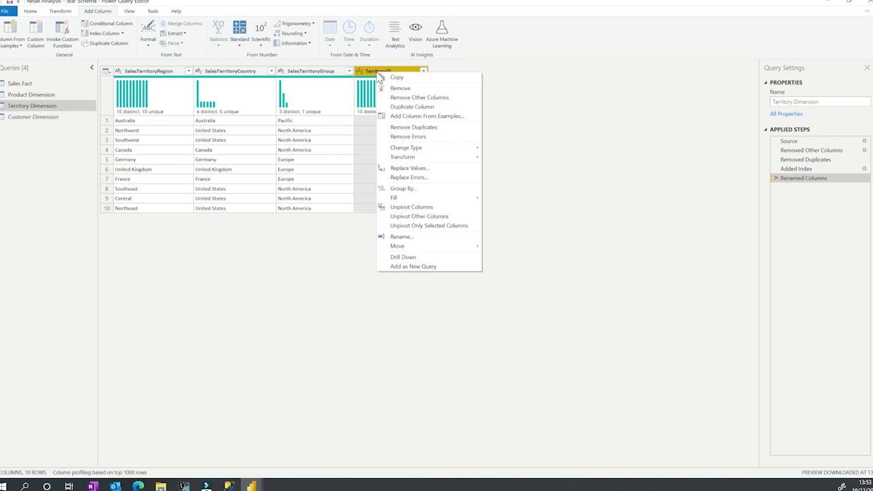
mouse_move(423, 245)
click(510, 268)
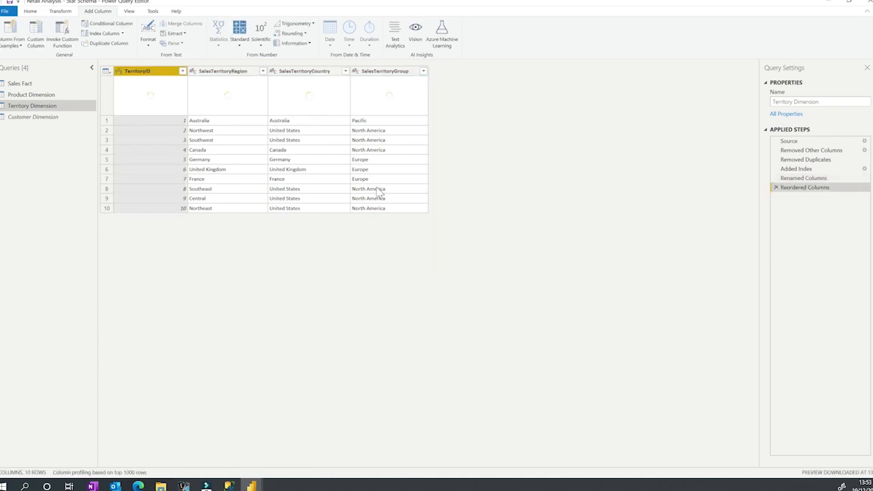
Check the TerritoryID values against the SalesTerritoryRegion entries in the first rows of Territory Dimension
click(205, 122)
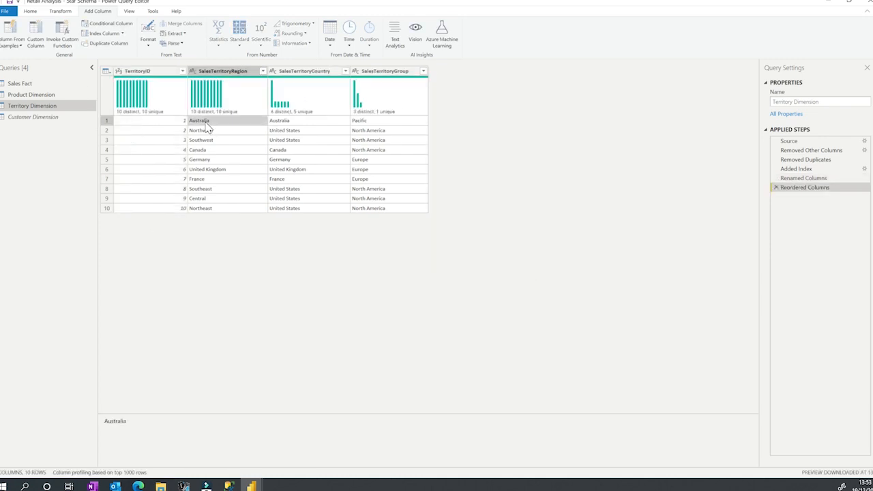
click(210, 133)
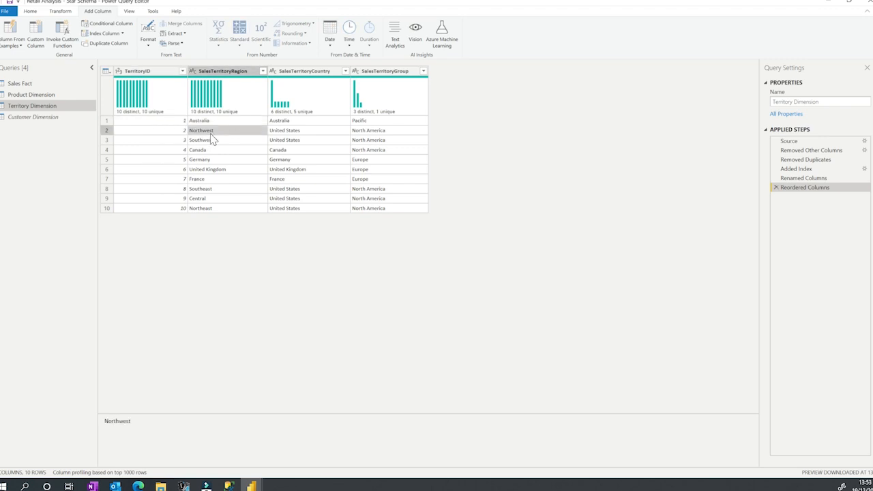
click(181, 131)
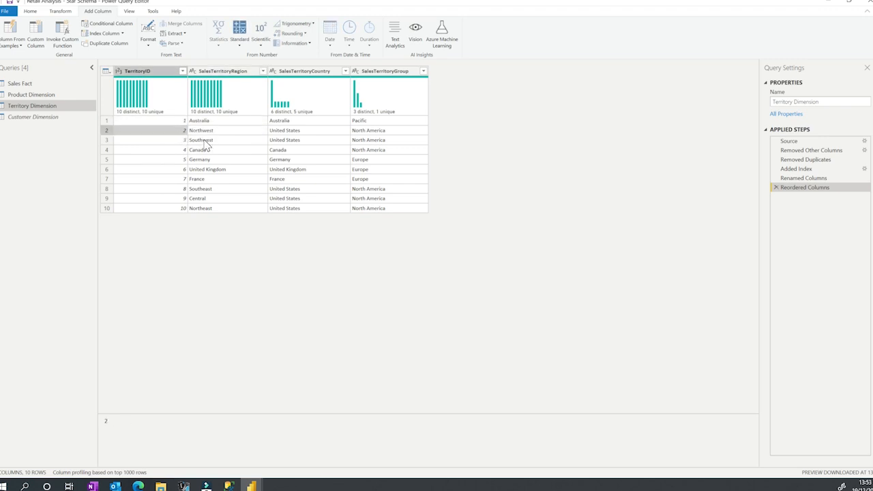
click(206, 144)
click(177, 141)
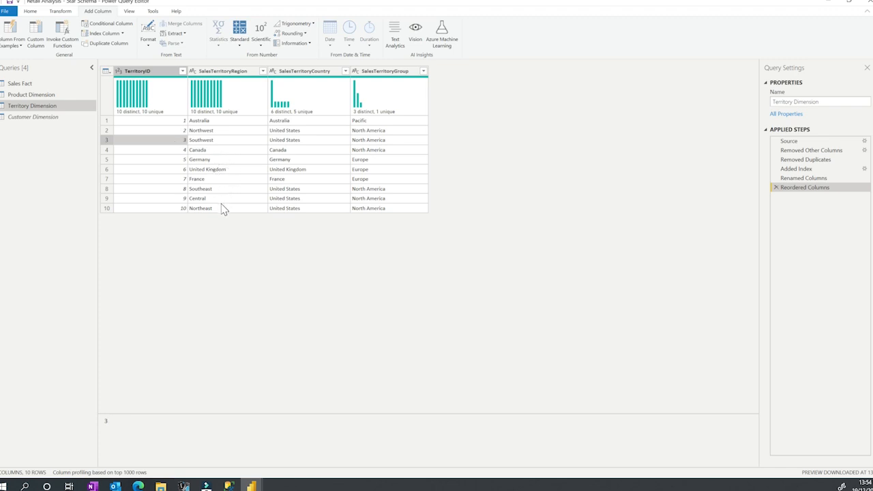
Merge the Sales Fact query with Territory Dimension on SalesTerritoryRegion using a left outer join
click(41, 85)
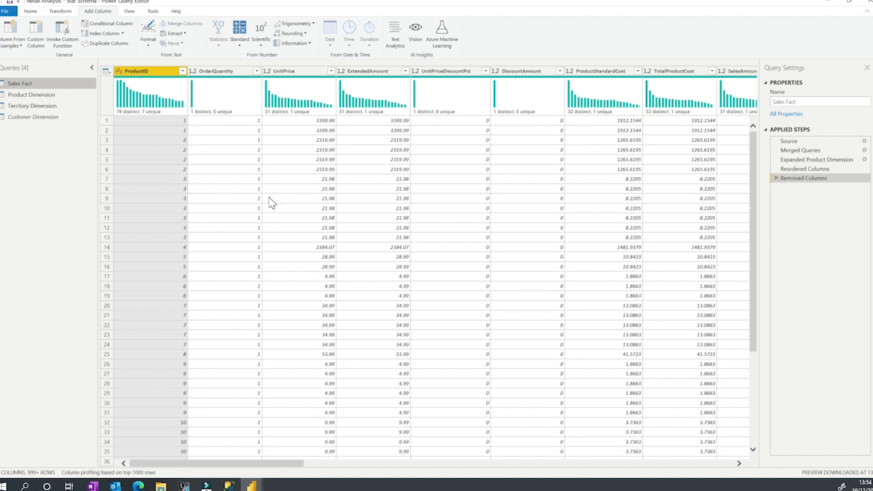
click(32, 11)
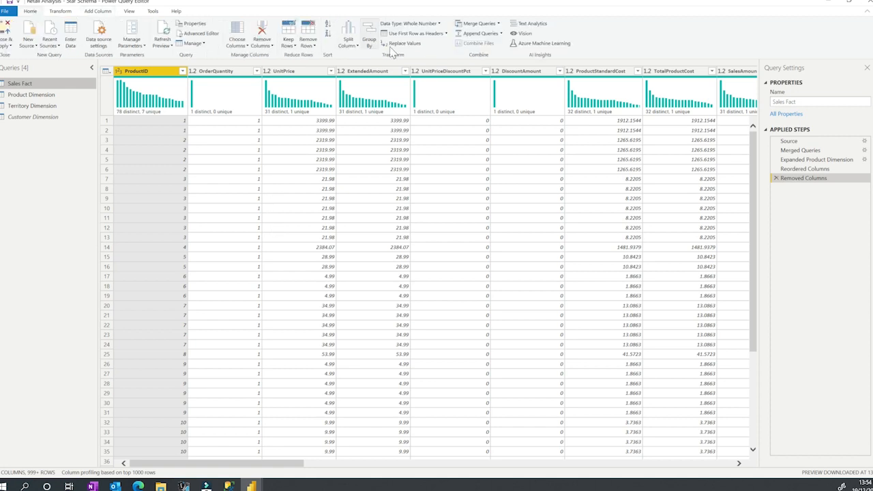
click(475, 24)
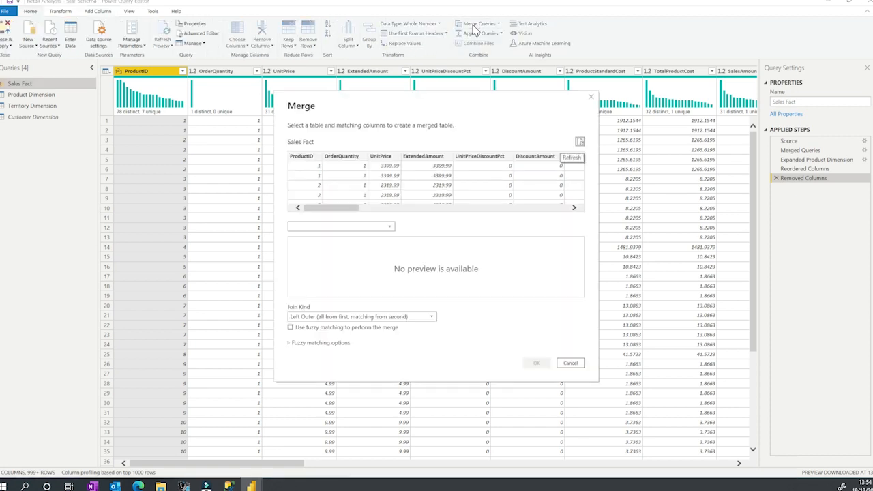
click(325, 228)
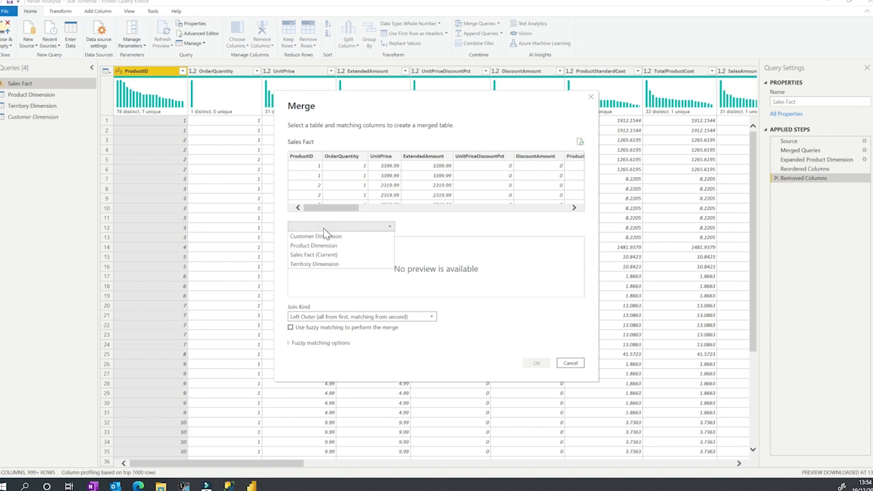
click(331, 264)
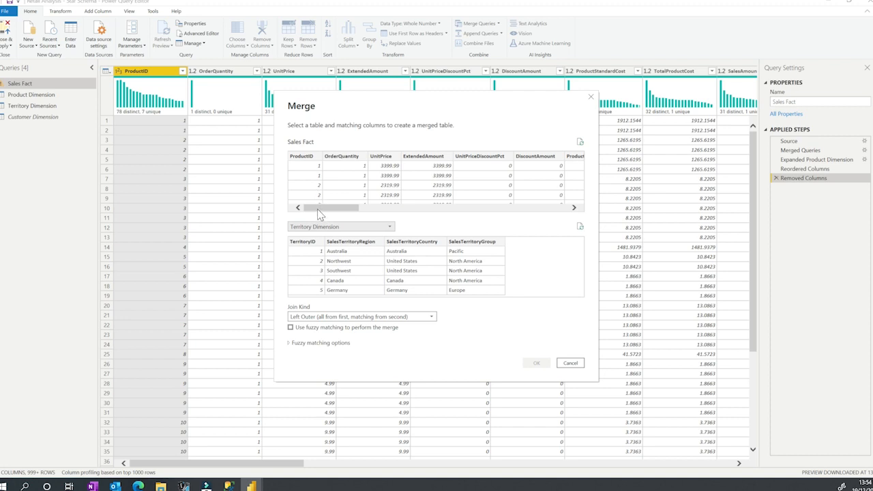
drag(342, 208, 549, 214)
click(466, 188)
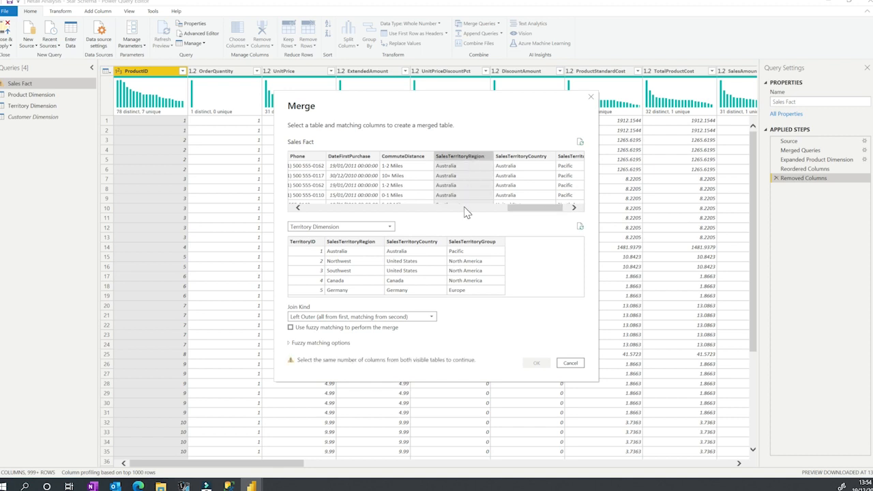
click(362, 249)
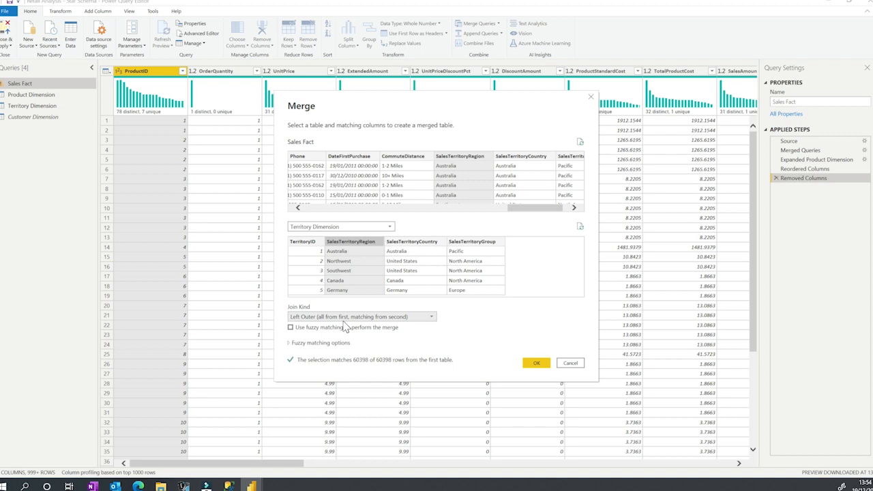
click(536, 363)
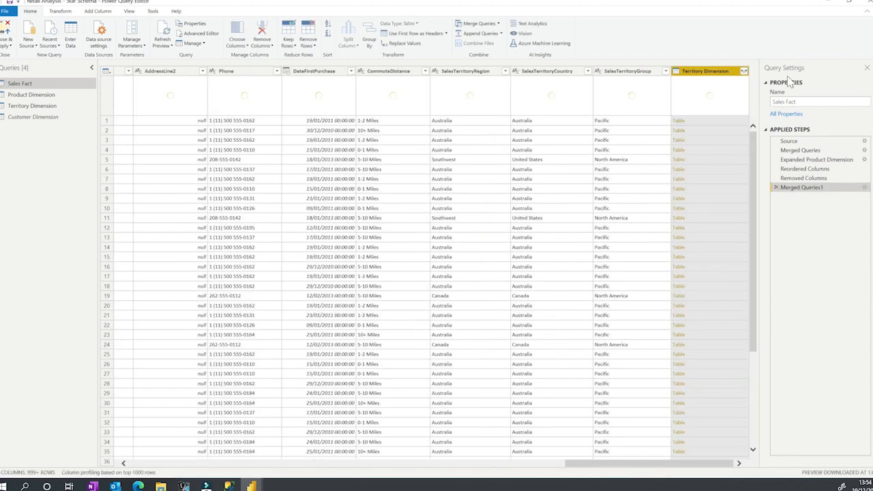
Expand only TerritoryID from the merged Territory Dimension column without a name prefix and move it to the beginning of Sales Fact
click(745, 72)
click(631, 118)
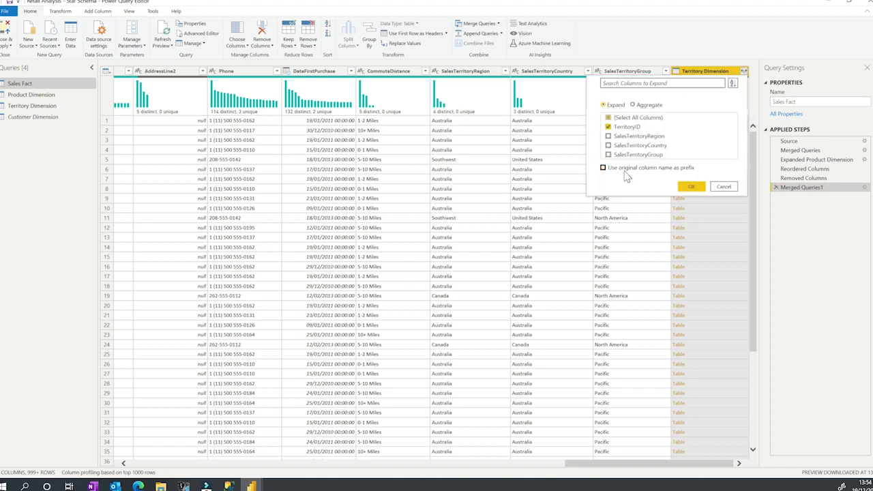
click(691, 186)
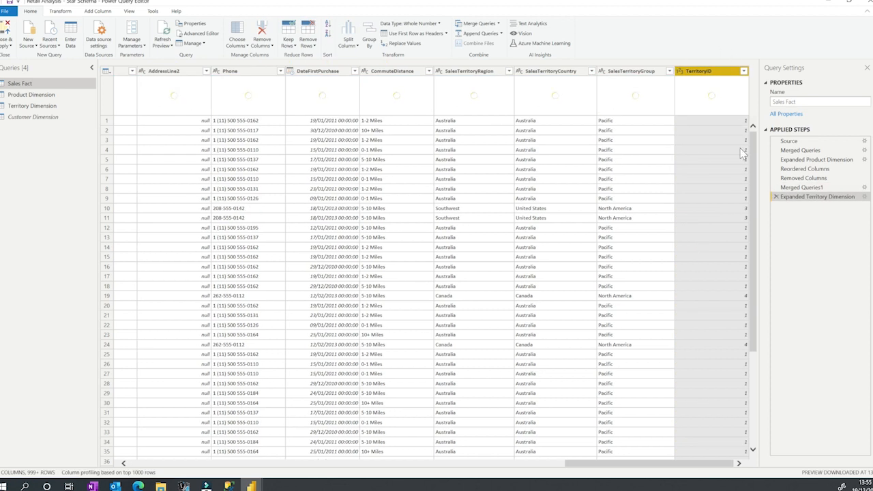
right_click(715, 72)
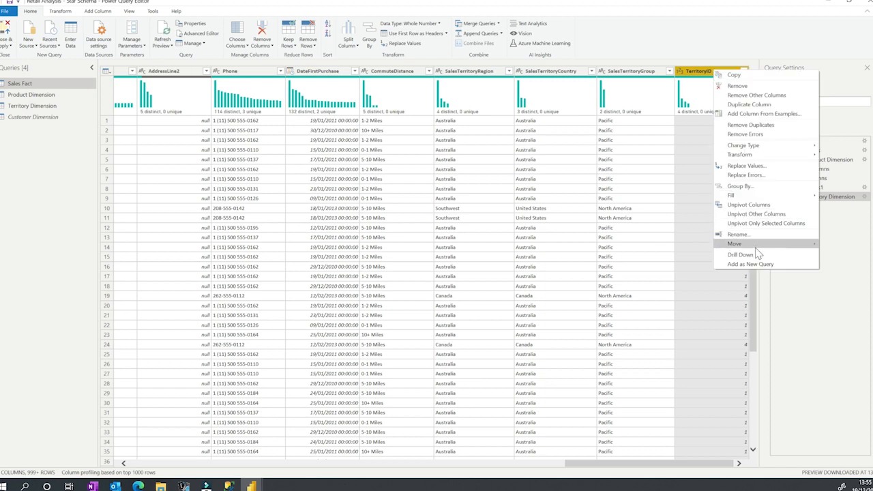
click(842, 261)
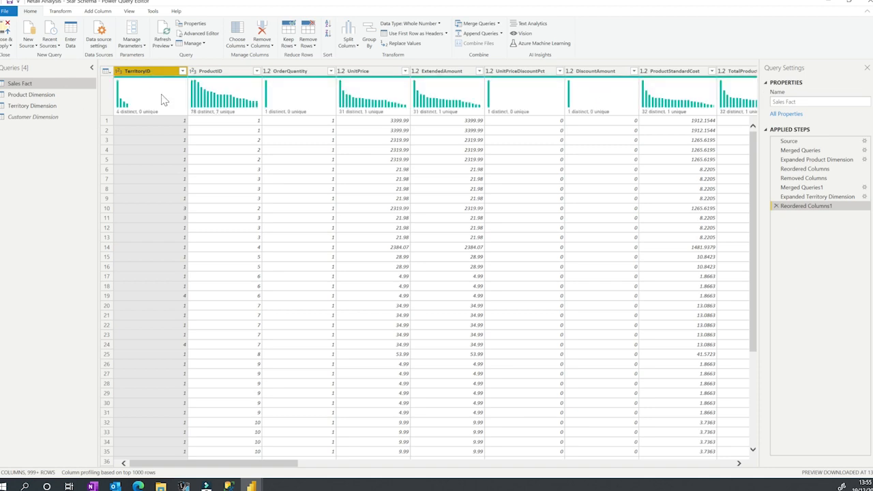
Remove the SalesTerritoryRegion, SalesTerritoryCountry and SalesTerritoryGroup columns from Sales Fact
click(54, 108)
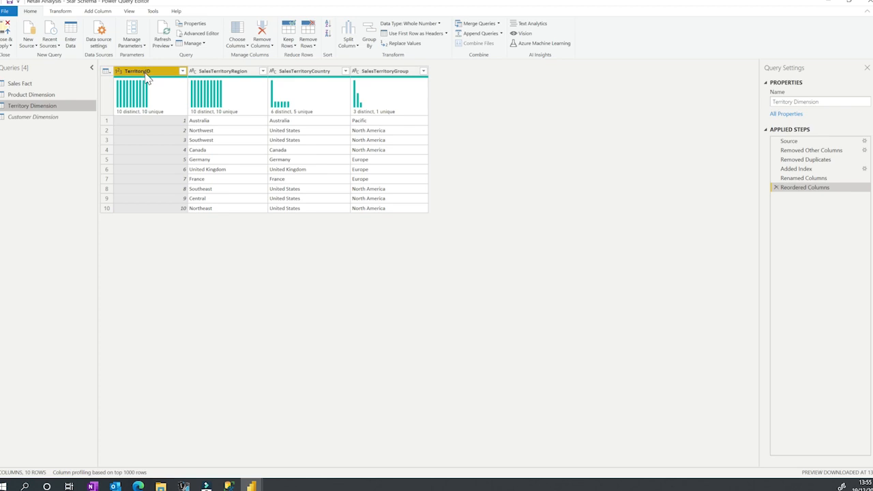
click(39, 84)
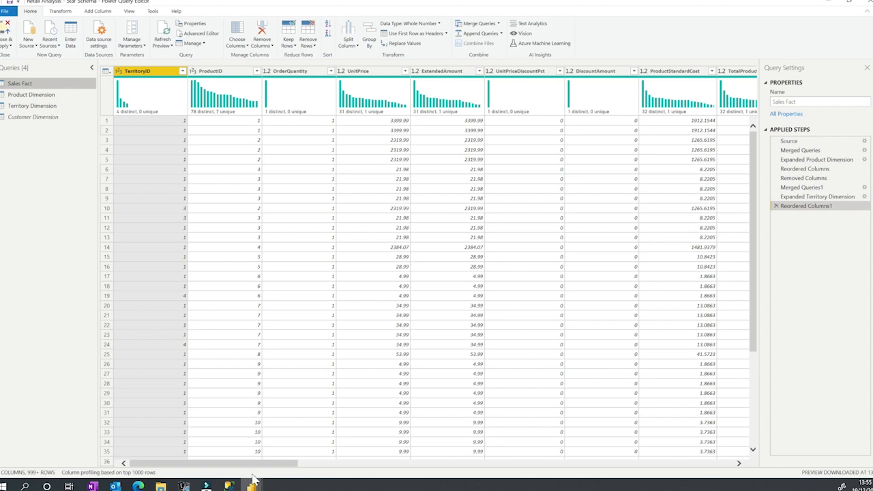
drag(253, 471, 682, 451)
click(573, 77)
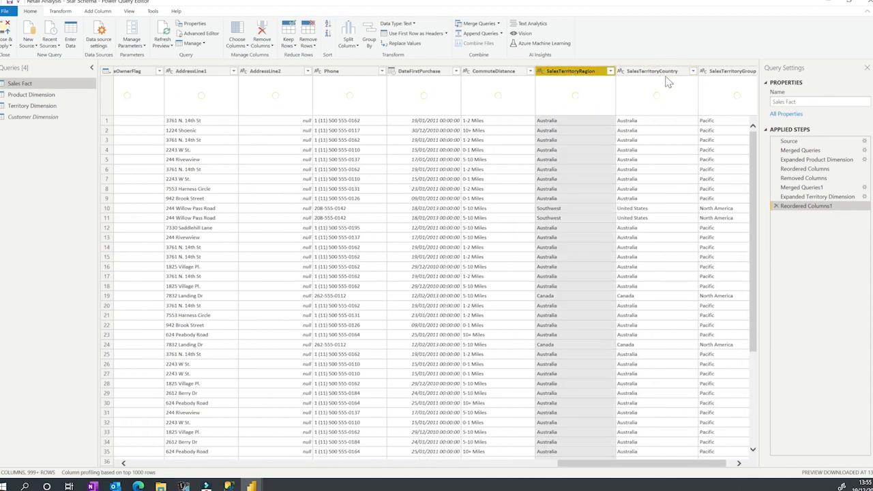
shift+click(659, 77)
shift+click(736, 77)
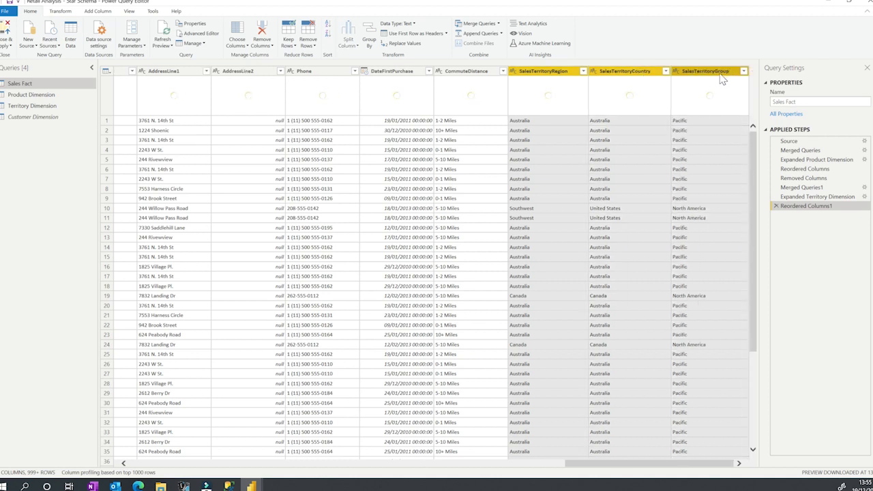
right_click(718, 77)
click(749, 88)
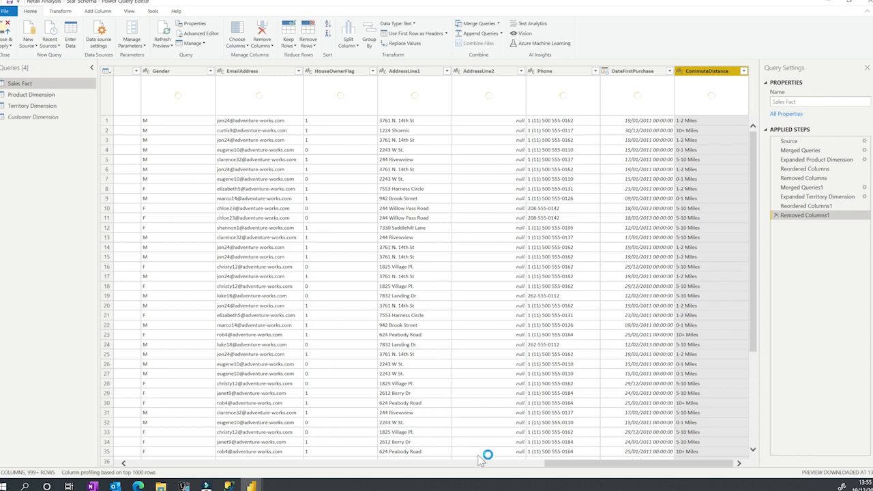
Apply the query changes and relate TerritoryID in Territory Dimension to TerritoryID in Sales Fact
drag(594, 463, 147, 461)
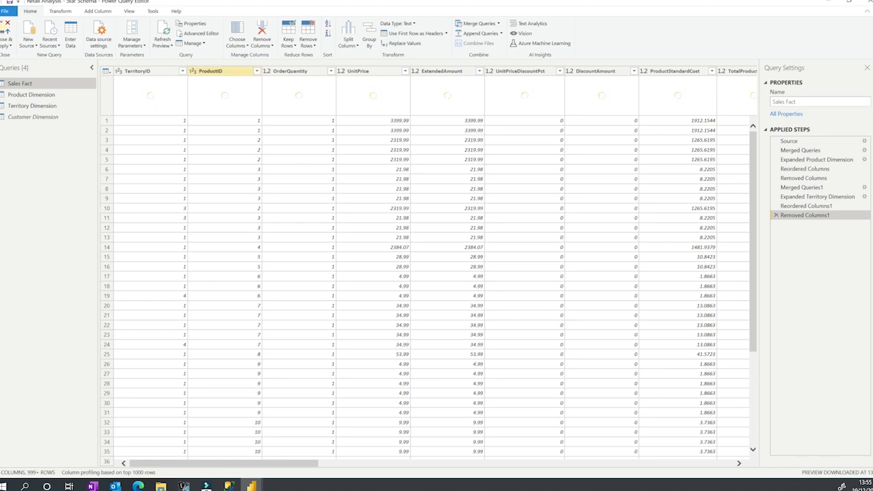
click(4, 30)
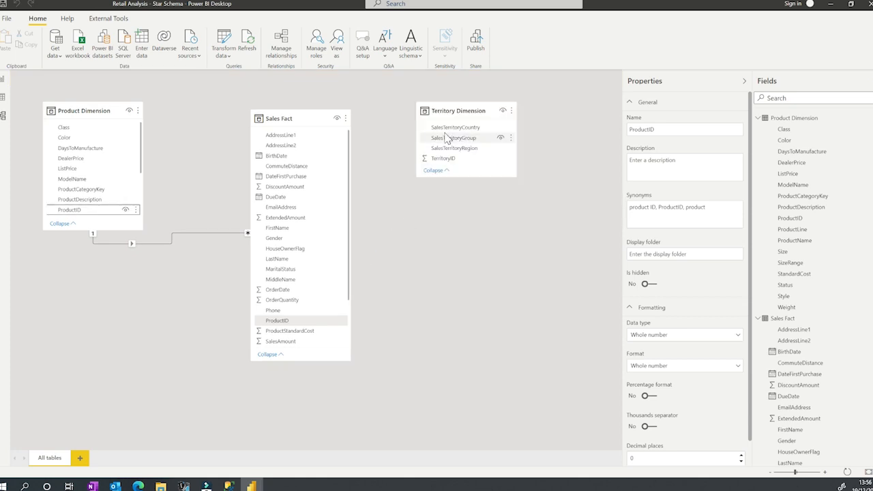
click(455, 110)
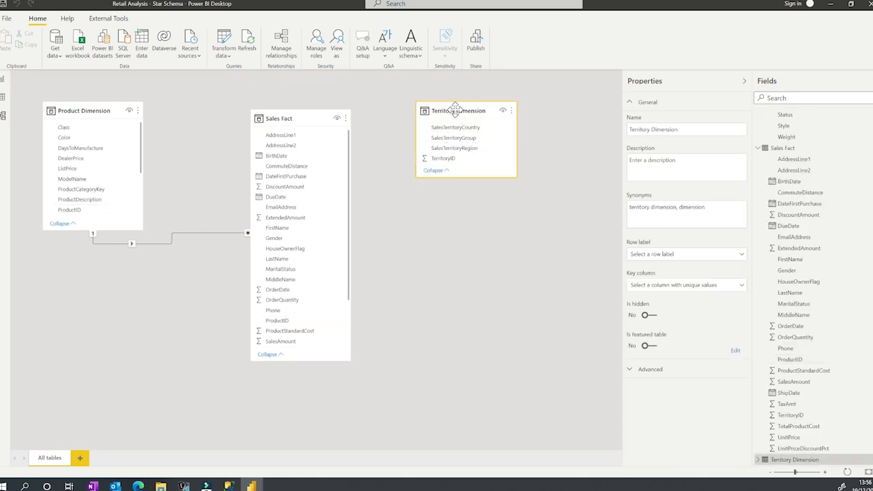
click(446, 161)
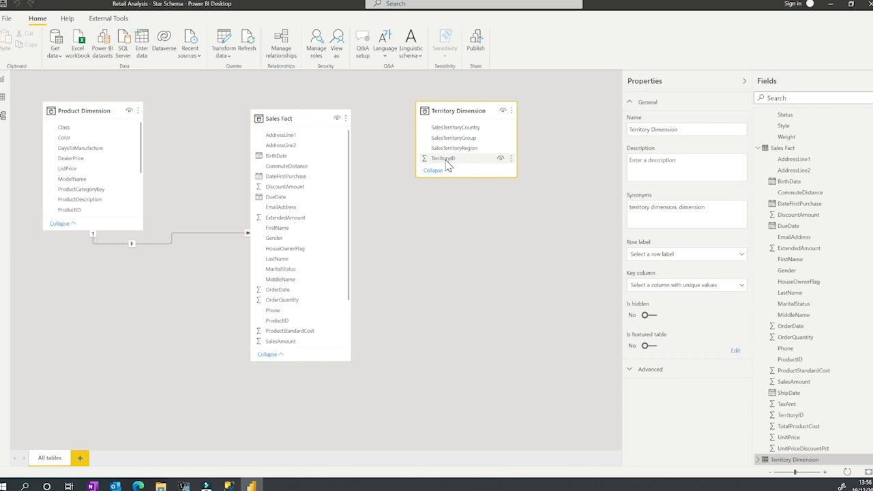
drag(447, 166, 284, 320)
drag(453, 162, 307, 315)
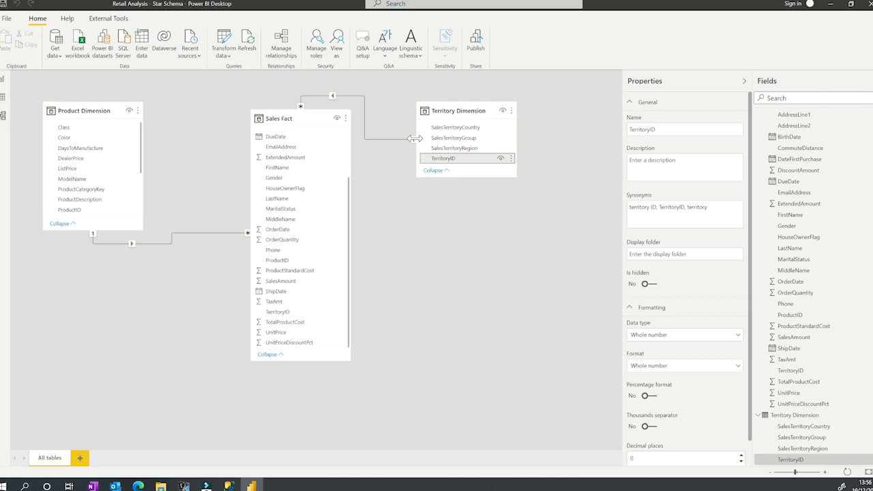
Shorten the Sales Fact table in the model diagram and arrange Product Dimension and Territory Dimension on either side of it
drag(475, 112, 516, 111)
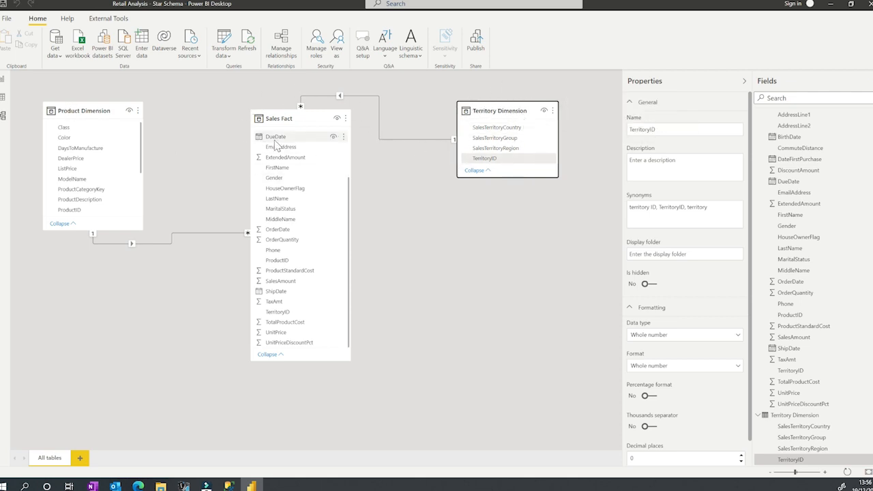
drag(307, 361, 326, 278)
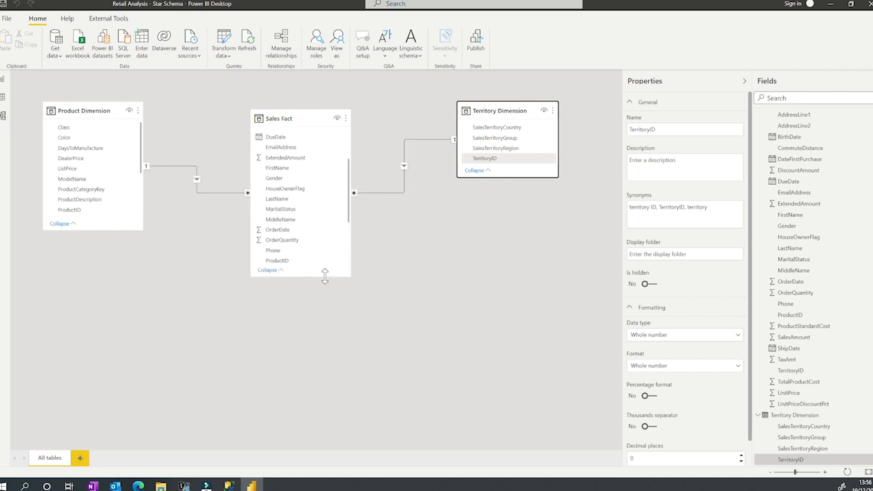
drag(290, 117, 274, 135)
drag(97, 110, 135, 107)
drag(512, 111, 460, 107)
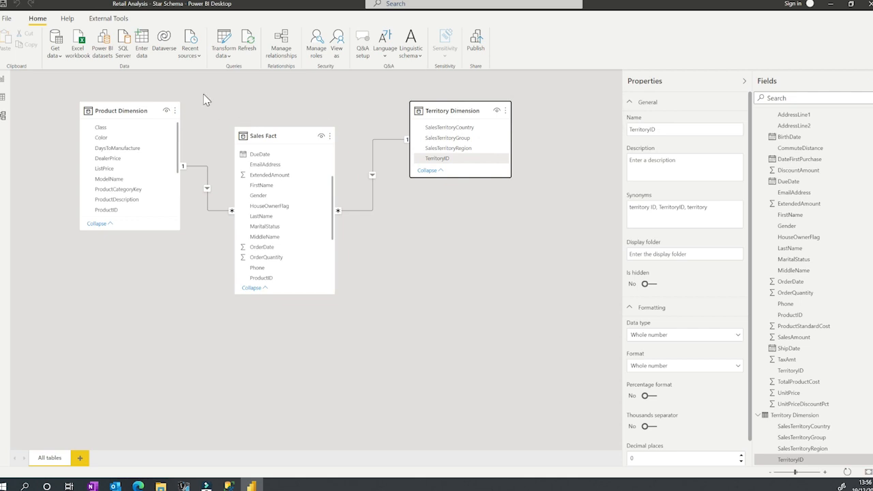
Return to the query editor and enable load for the Customer Dimension query
click(230, 36)
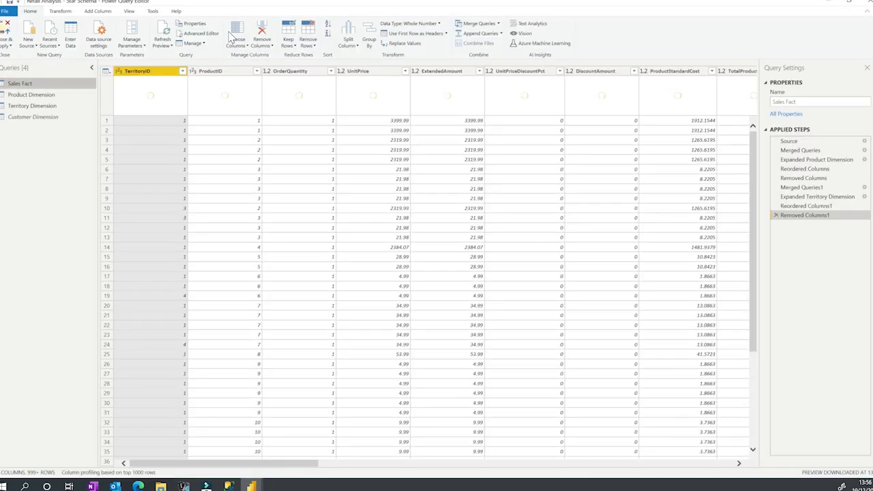
click(42, 117)
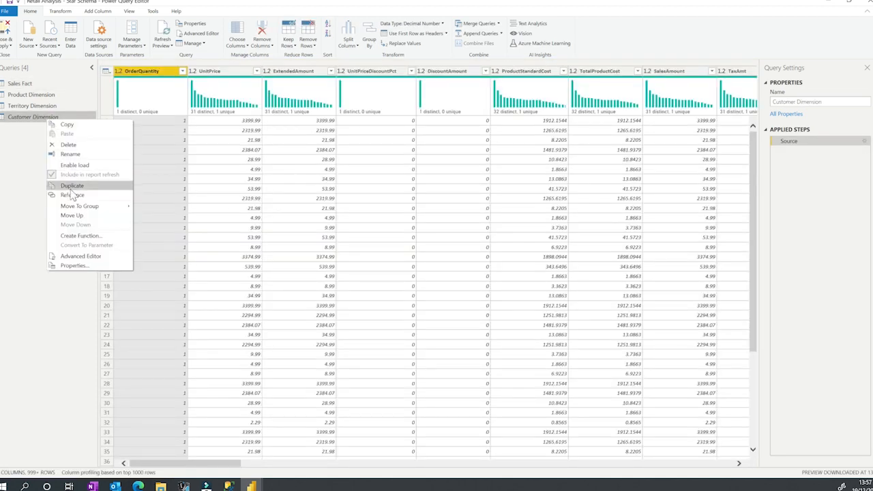
click(82, 170)
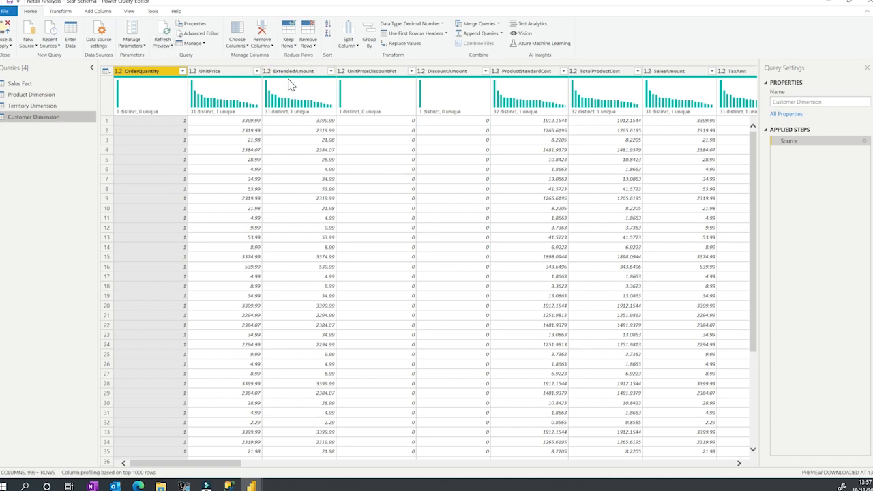
Keep only the customer columns from FirstName through CommuteDistance in Customer Dimension
drag(215, 465, 406, 483)
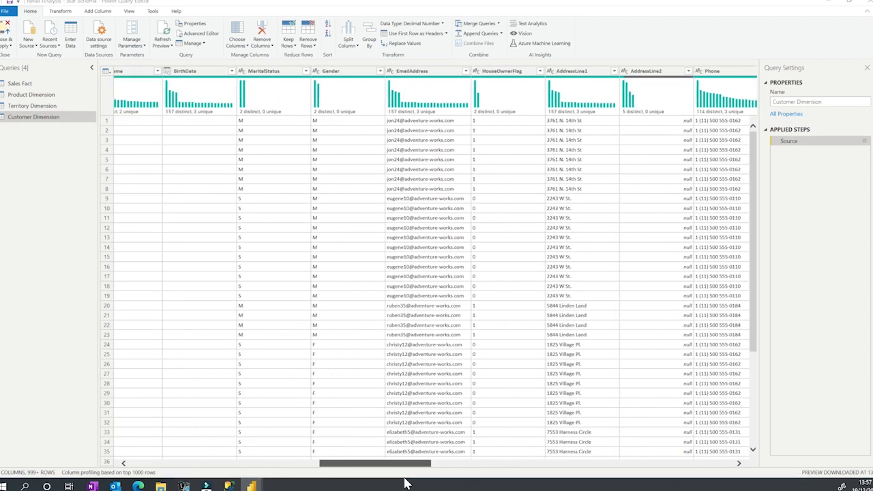
click(243, 39)
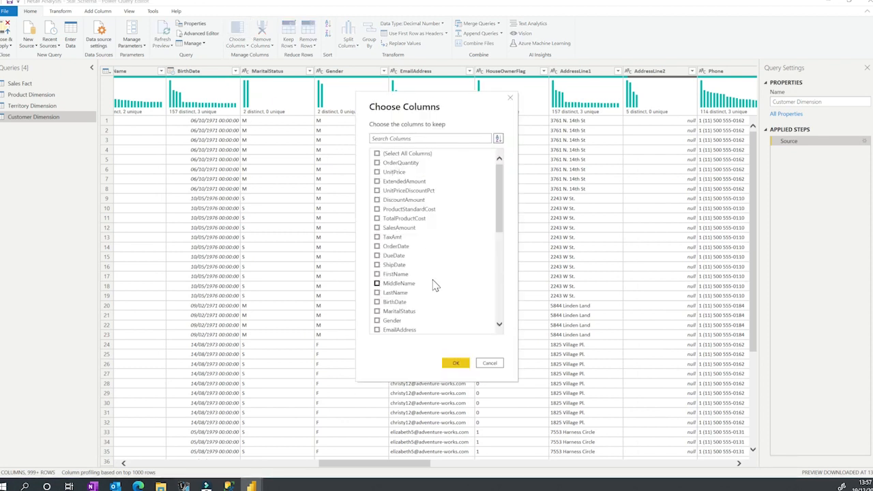
scroll(435, 285, down, 5)
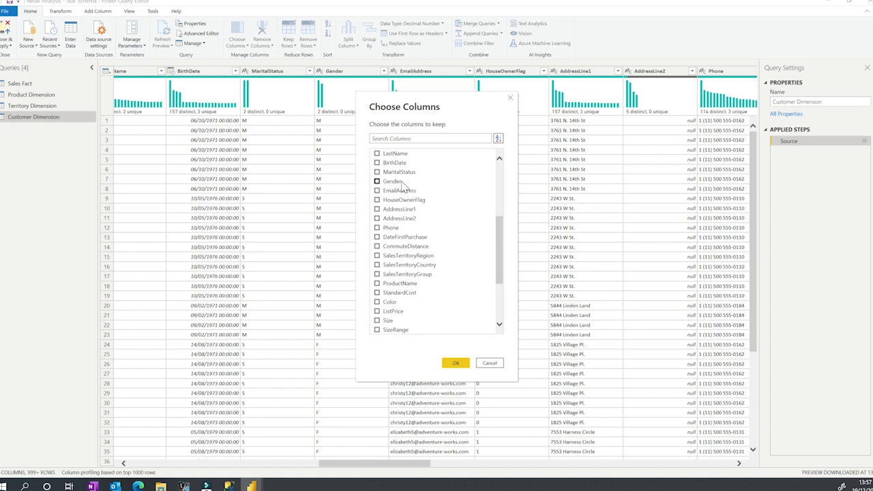
scroll(408, 219, up, 1)
click(395, 163)
click(395, 174)
click(394, 182)
click(393, 191)
click(392, 201)
click(391, 209)
click(390, 219)
click(391, 228)
click(392, 238)
click(391, 246)
click(391, 256)
click(391, 266)
click(392, 276)
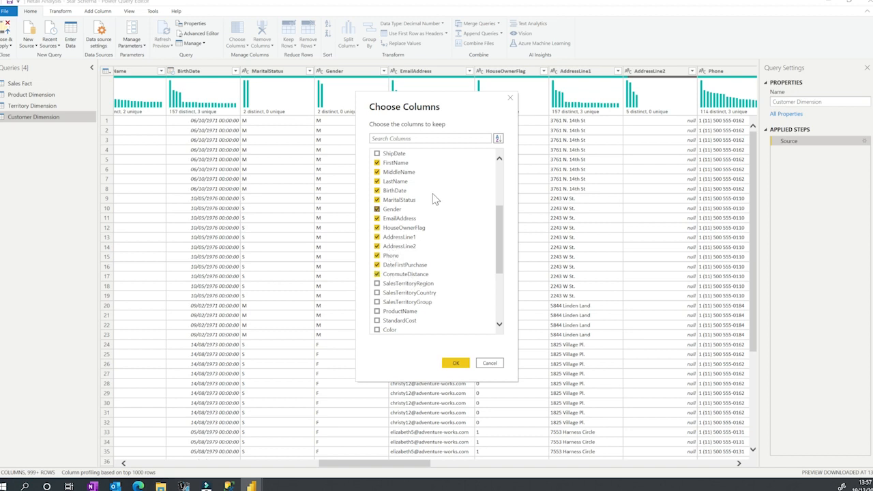
click(461, 370)
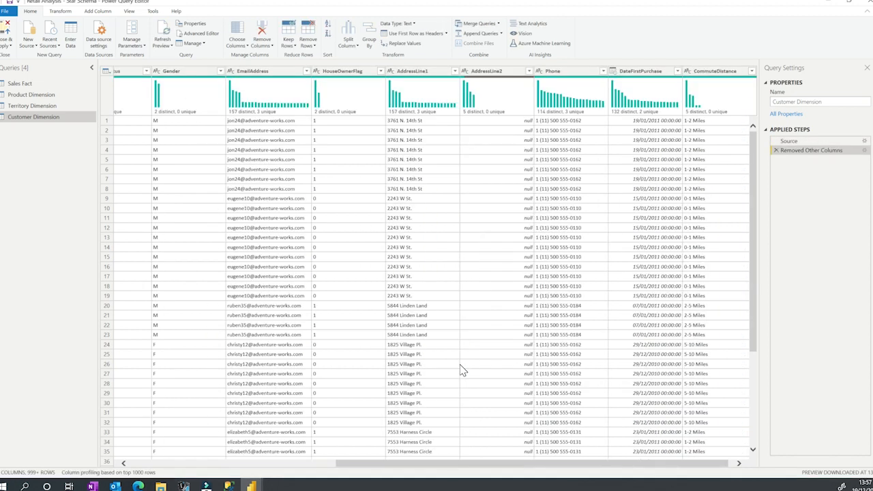
Examine the FirstName, LastName, BirthDate and EmailAddress columns of Customer Dimension as candidates for uniquely identifying a customer
drag(415, 463, 140, 442)
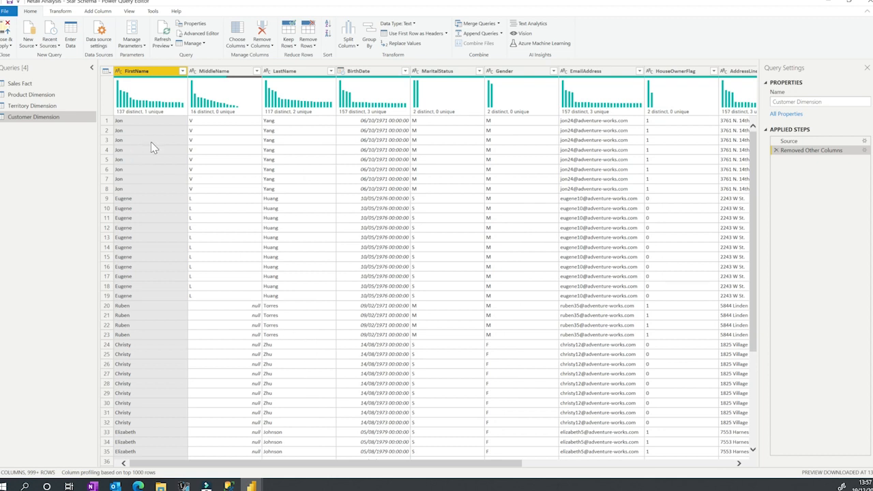
right_click(154, 75)
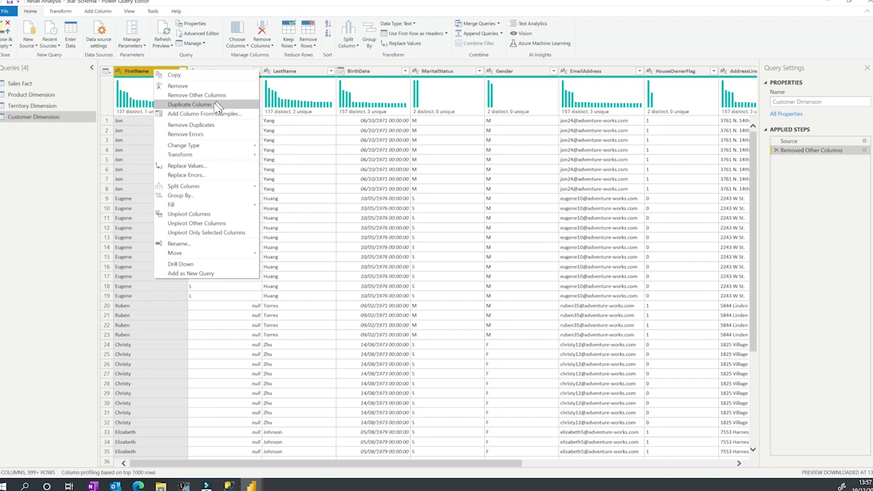
click(144, 73)
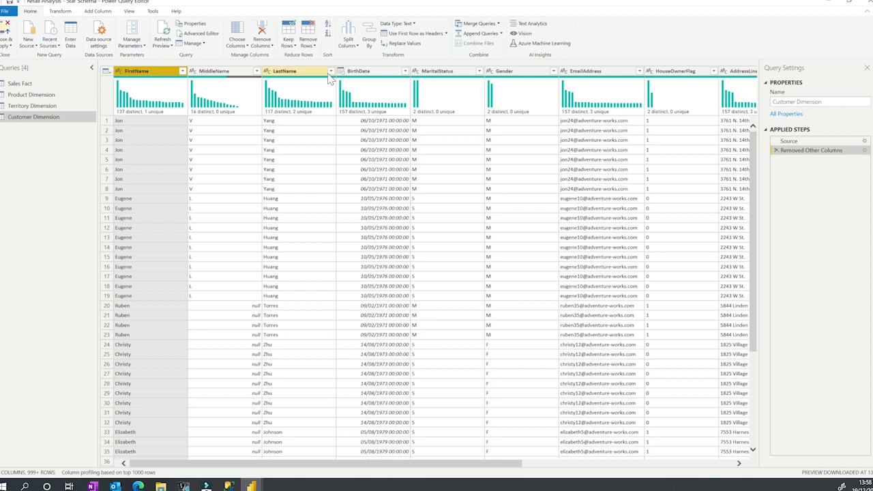
click(319, 77)
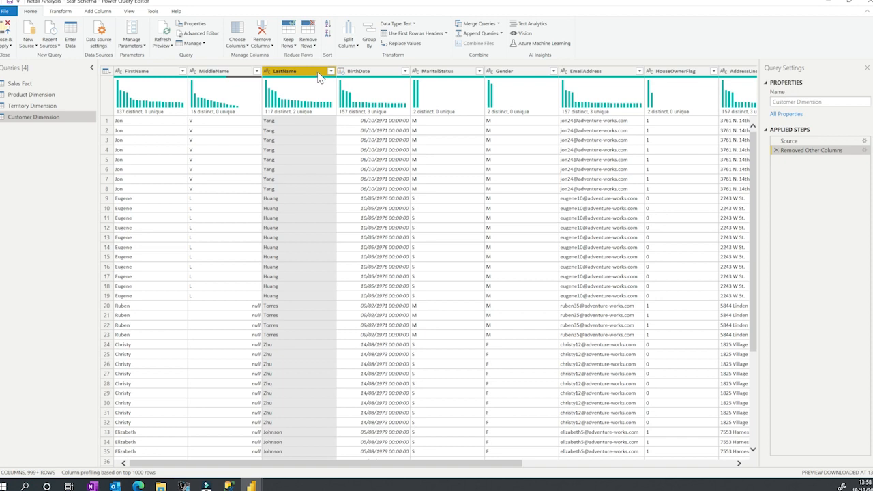
click(144, 74)
click(307, 75)
click(369, 74)
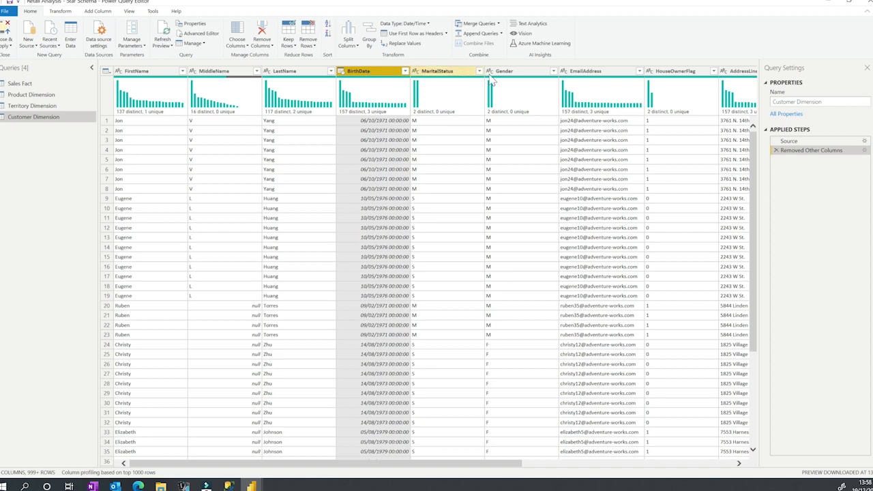
click(585, 73)
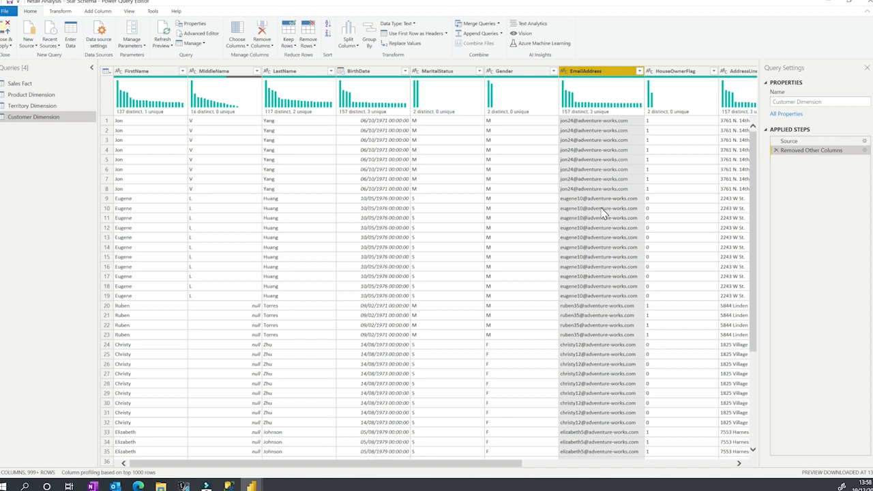
Select FirstName, LastName, BirthDate and EmailAddress together in Customer Dimension as a combined customer key
click(165, 72)
ctrl+click(294, 75)
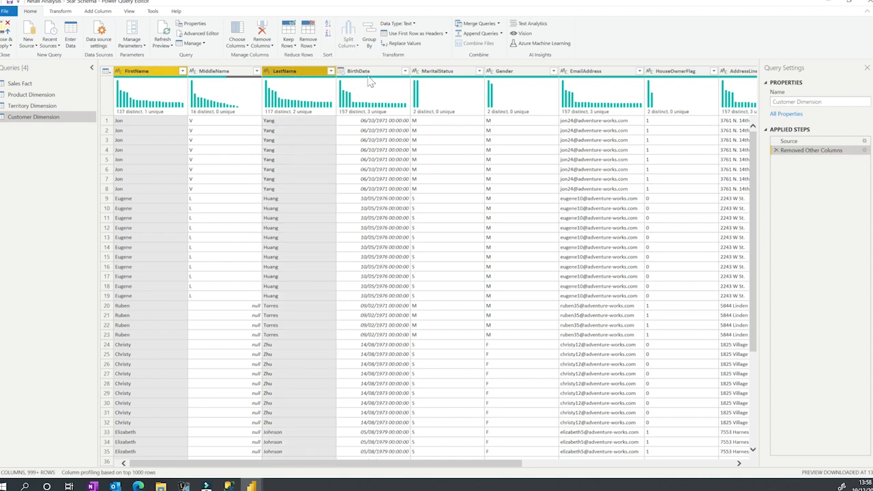
ctrl+click(372, 77)
ctrl+click(600, 71)
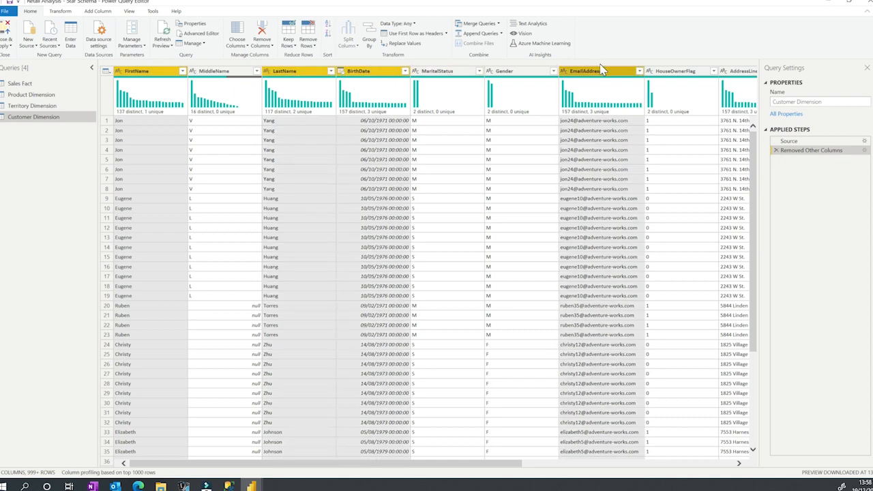
mouse_move(609, 91)
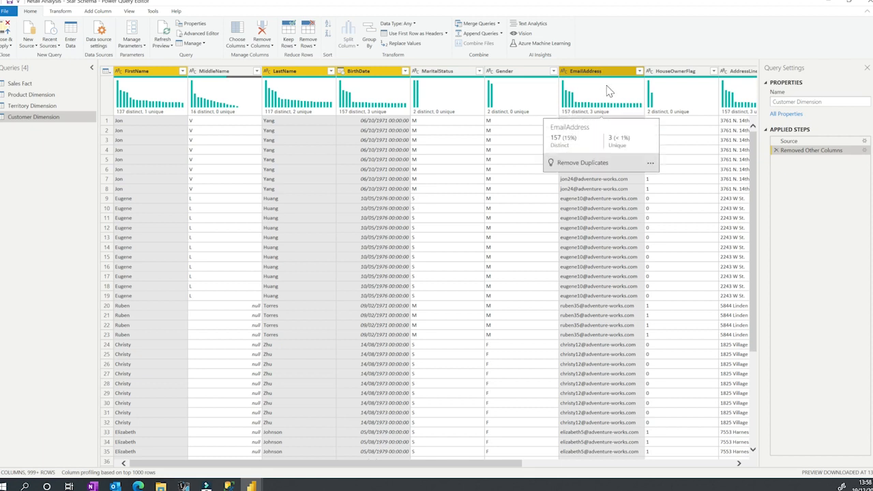
Remove duplicate rows from Customer Dimension based on the EmailAddress column alone
click(602, 72)
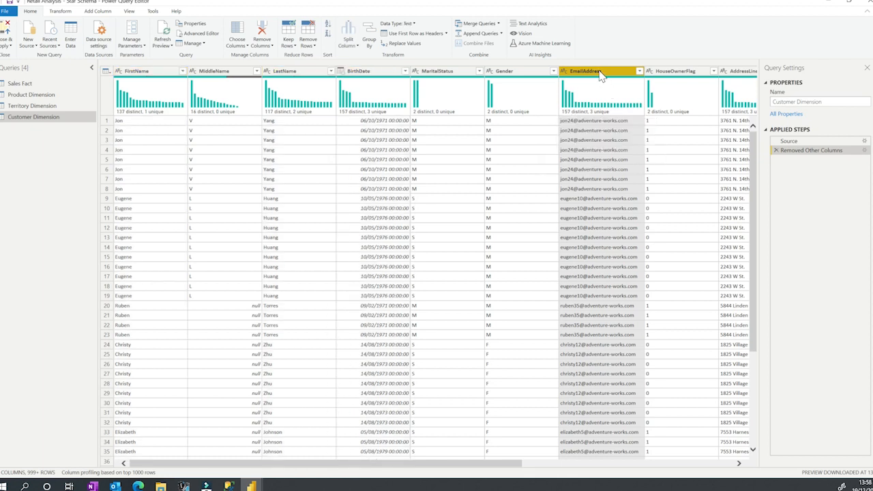
right_click(601, 75)
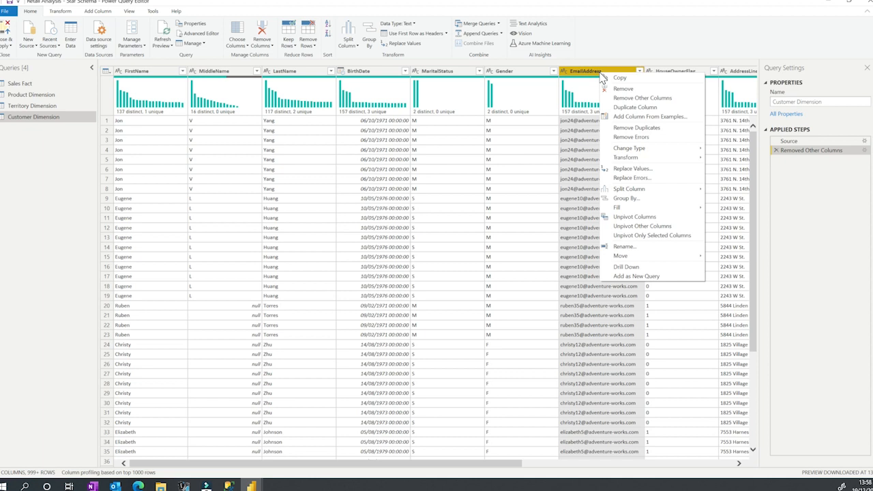
click(634, 129)
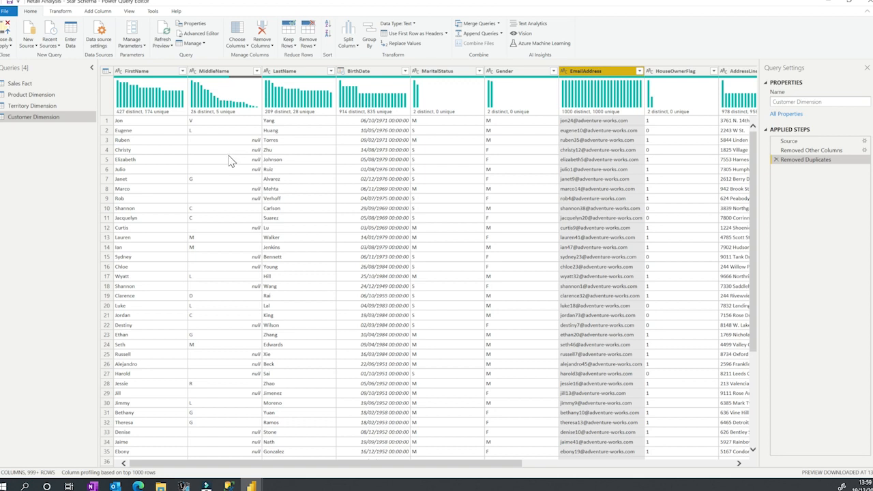
Add an index column starting from 1 to Customer Dimension and rename it CustomerID
click(103, 12)
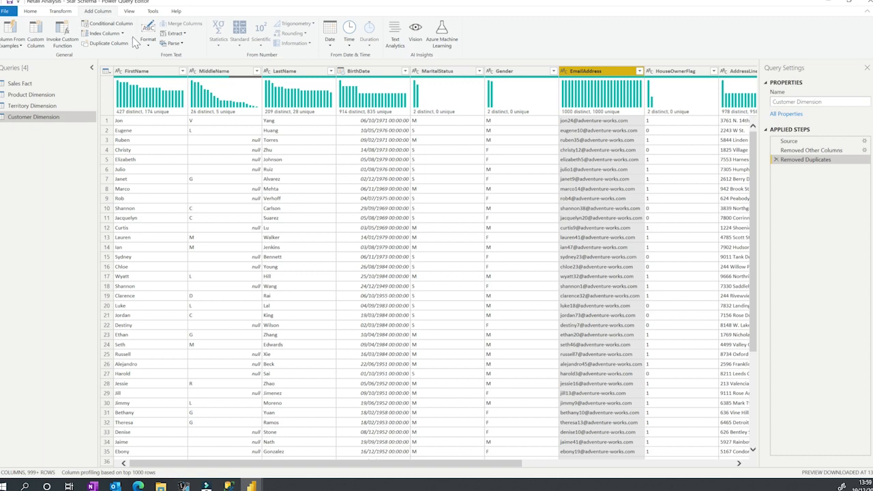
click(123, 32)
click(102, 54)
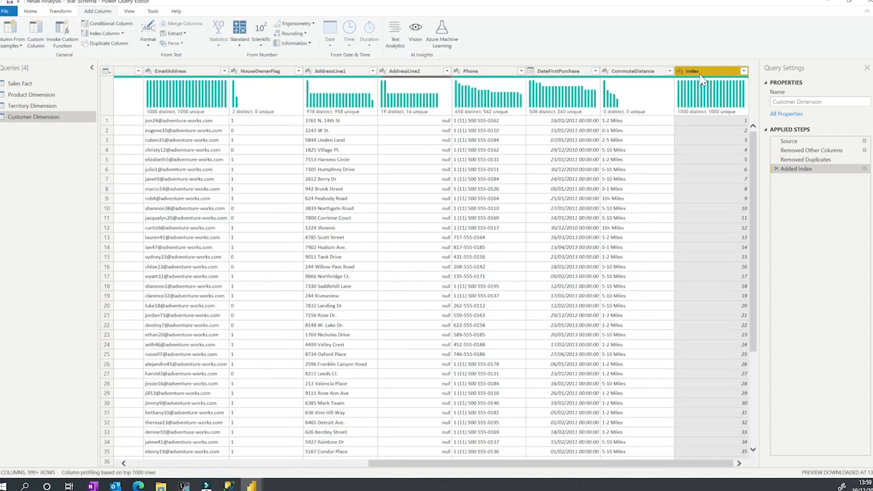
double_click(703, 72)
text(CustomerID)
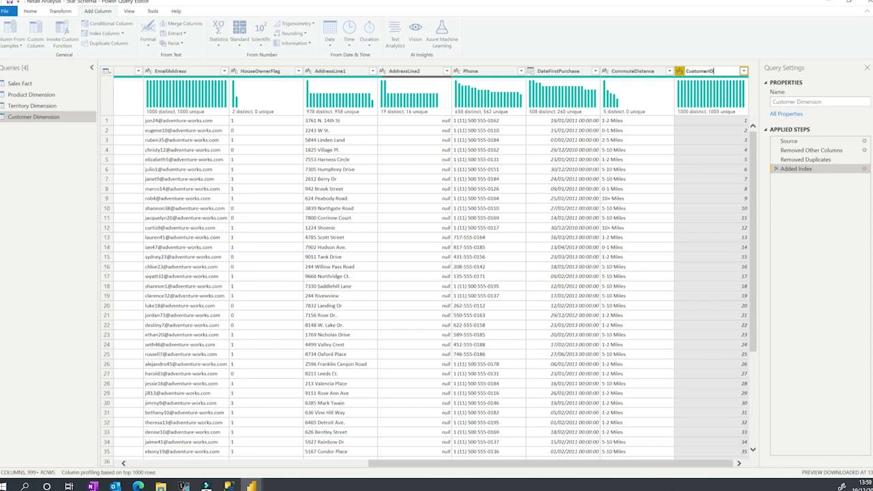
key(Return)
Move the CustomerID column to the beginning of Customer Dimension
right_click(703, 74)
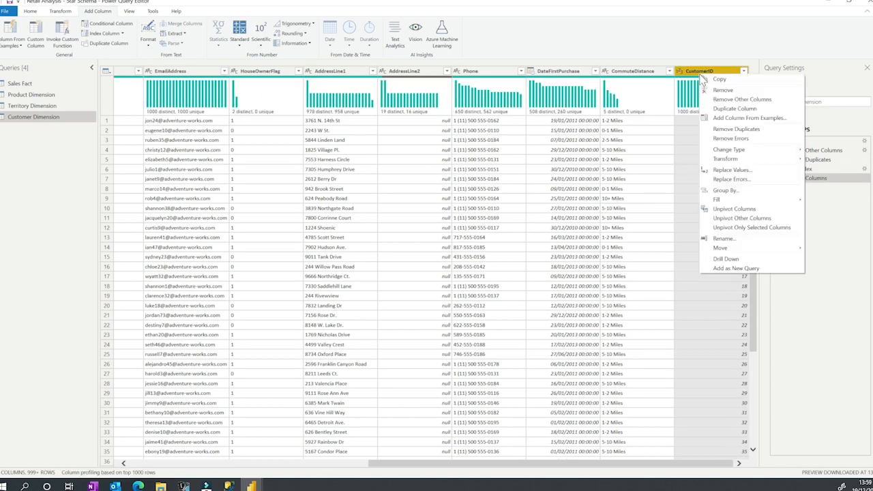
mouse_move(744, 250)
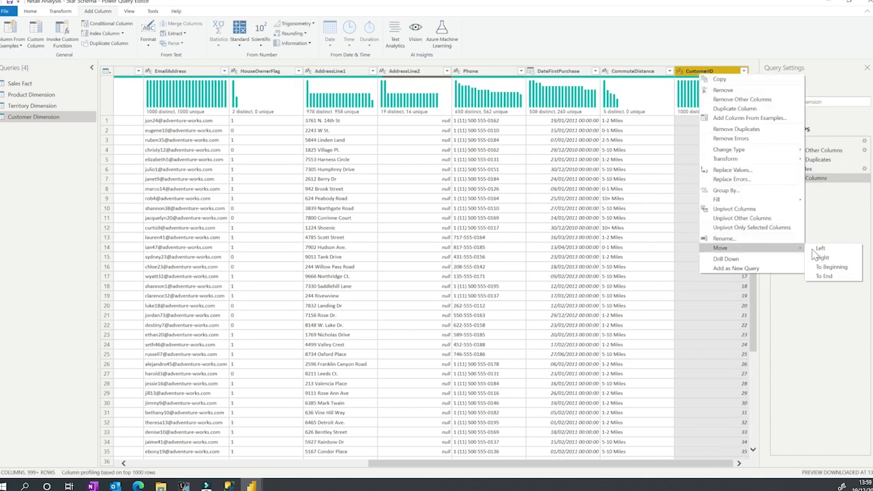
click(840, 267)
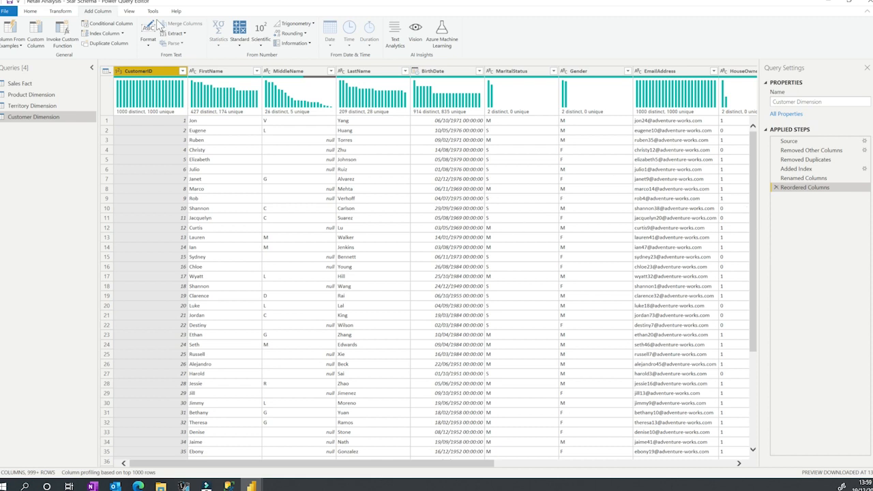
Set up a merge of Customer Dimension into the Sales Fact query, matching on EmailAddress in both tables
click(22, 85)
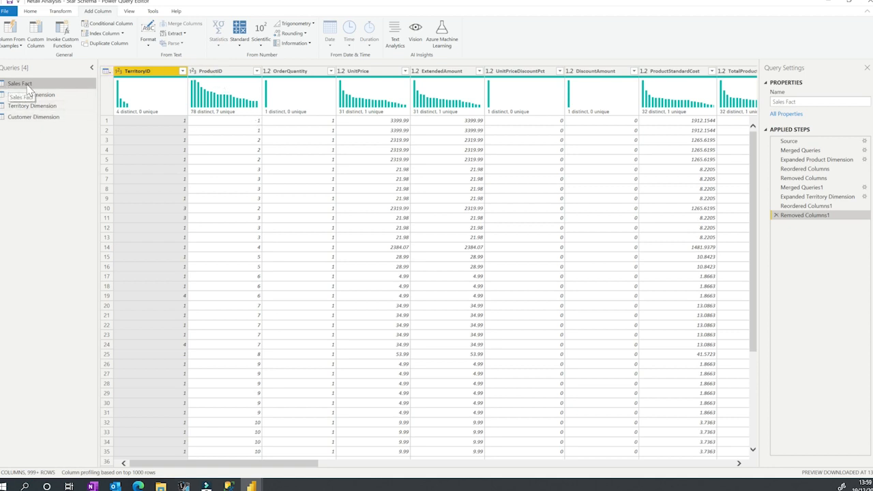
click(30, 11)
click(478, 24)
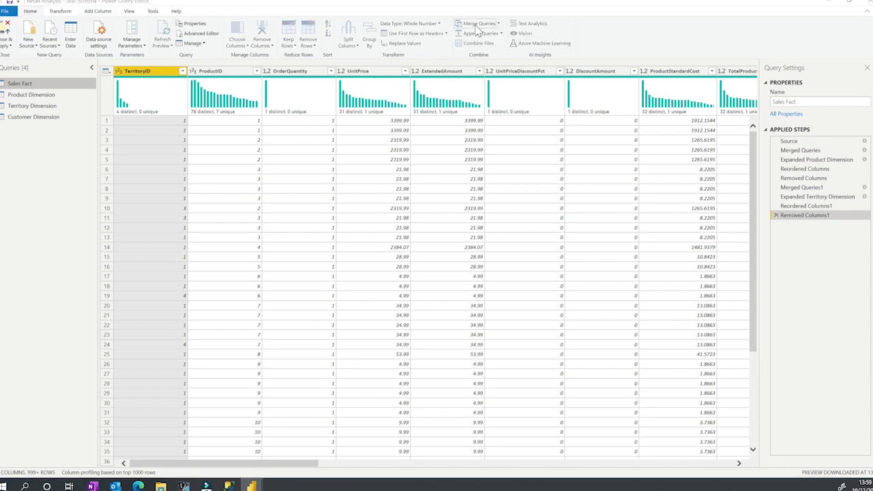
click(308, 226)
click(317, 236)
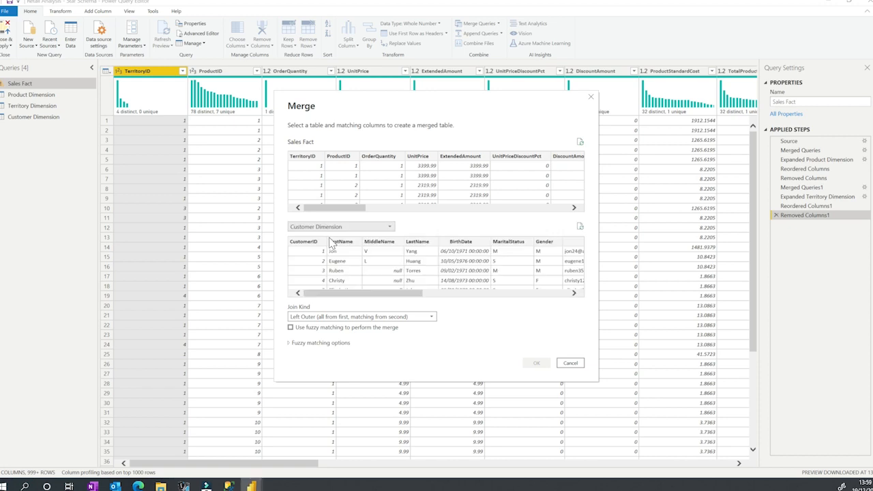
drag(346, 209, 489, 216)
click(546, 156)
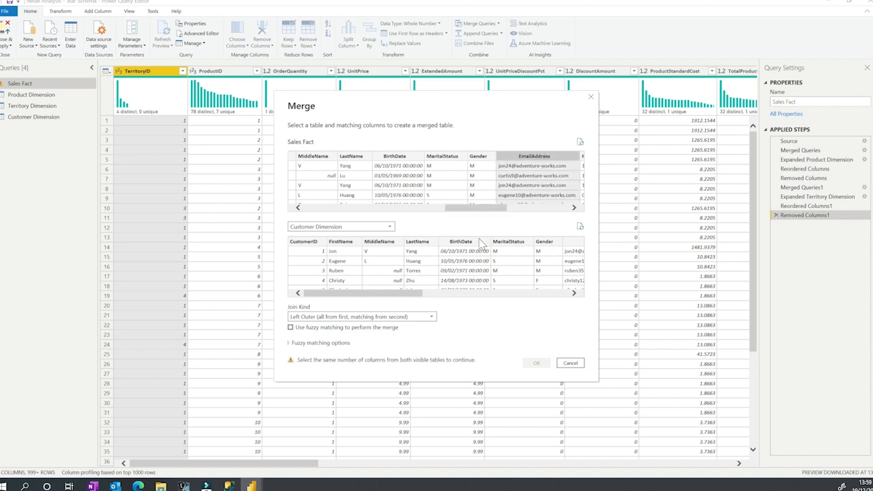
drag(375, 294, 420, 295)
click(458, 252)
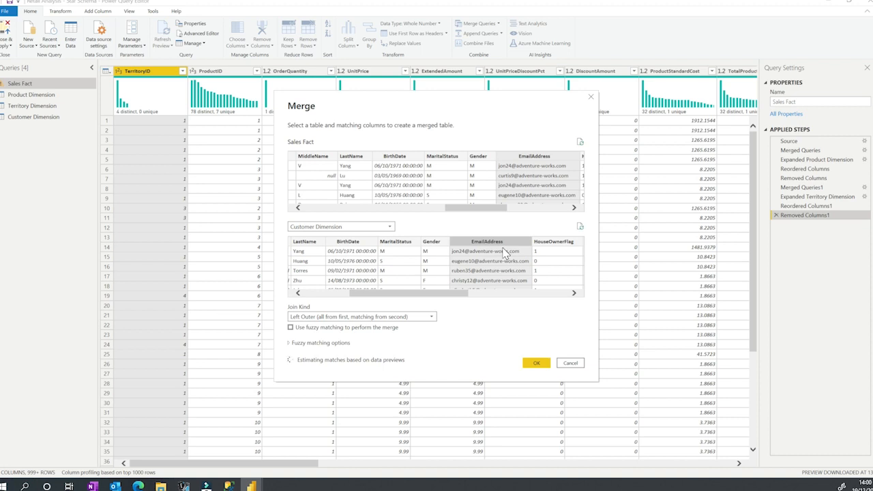
Try matching the merge on FirstName, LastName, BirthDate and EmailAddress, selected in the same order in both tables
drag(469, 210, 445, 209)
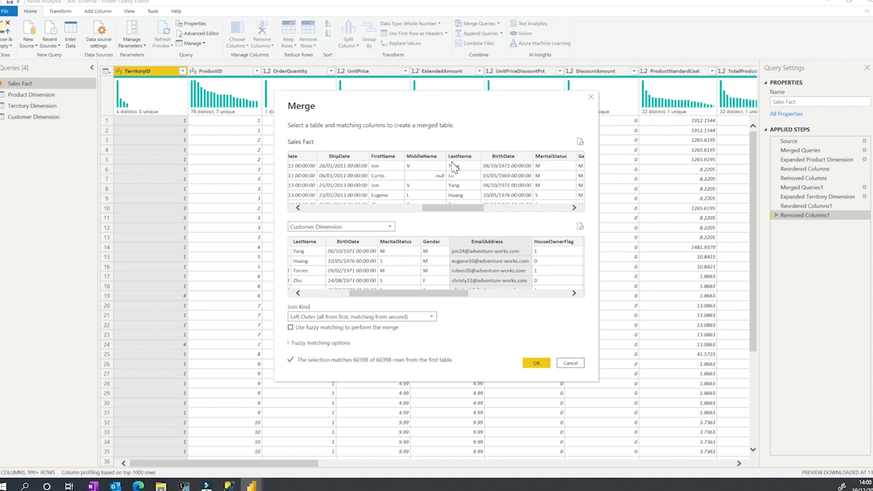
click(389, 159)
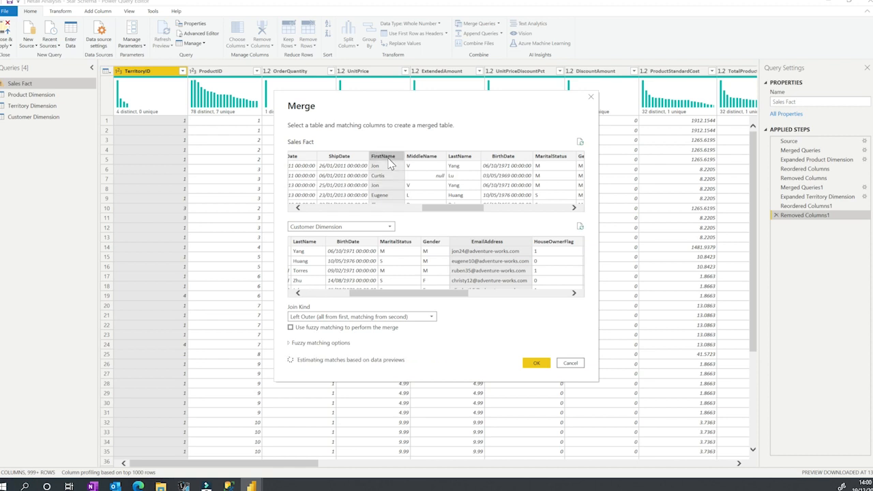
ctrl+click(462, 161)
drag(468, 208, 485, 215)
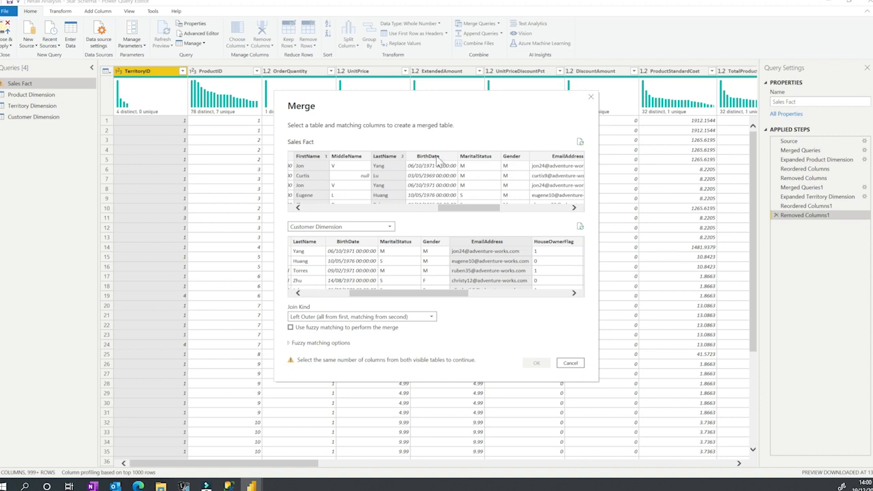
ctrl+click(550, 157)
drag(468, 213, 459, 212)
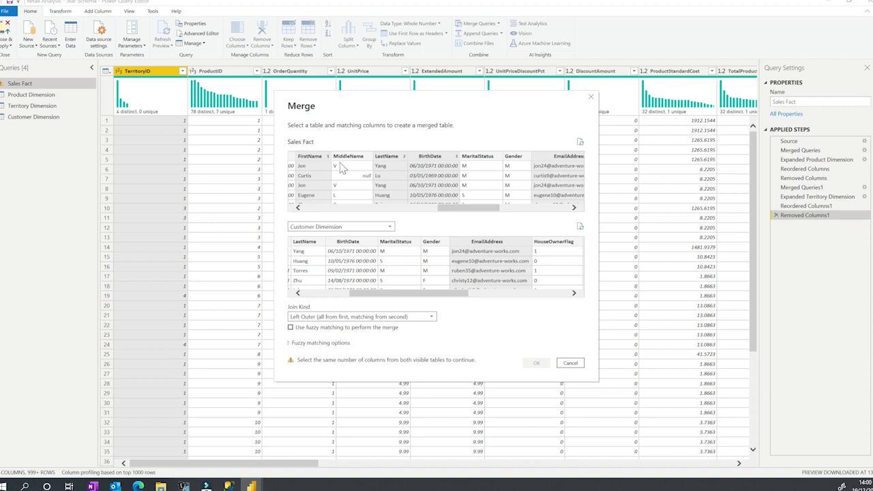
drag(497, 207, 504, 208)
drag(401, 294, 367, 294)
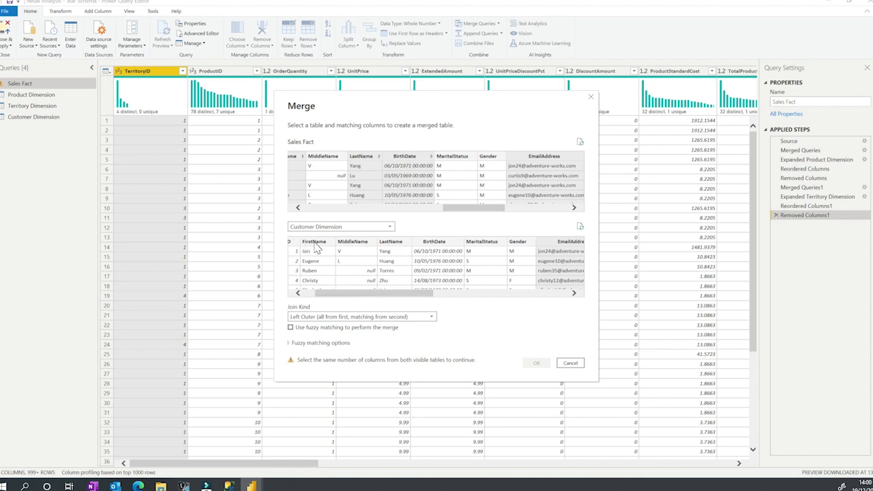
click(315, 246)
ctrl+click(387, 246)
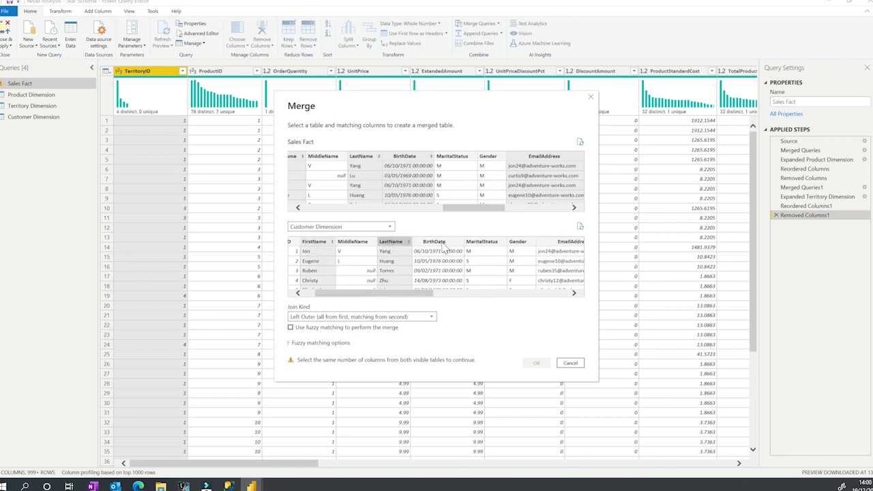
ctrl+click(443, 244)
ctrl+click(553, 244)
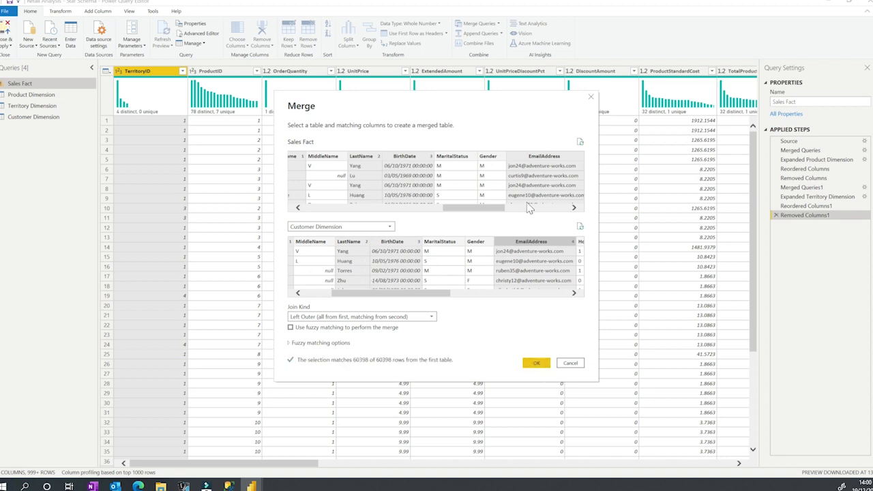
ctrl+click(534, 166)
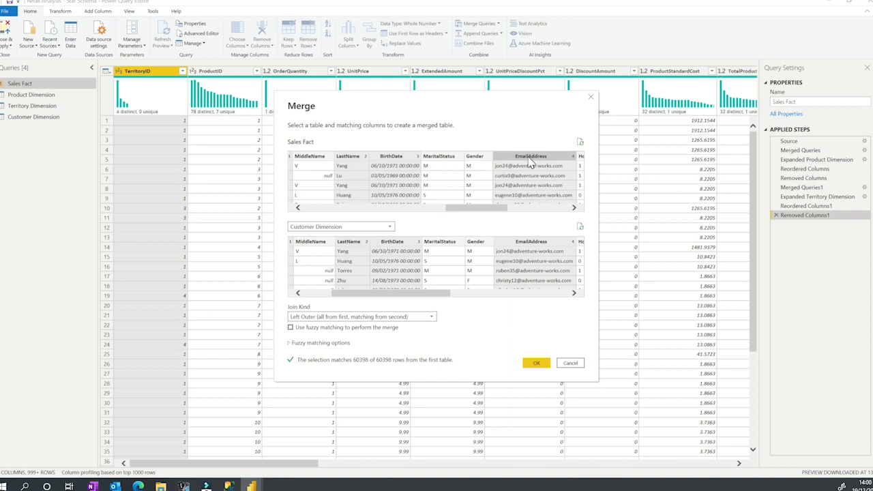
Match both tables on EmailAddress only and complete the left outer merge into Sales Fact
click(530, 162)
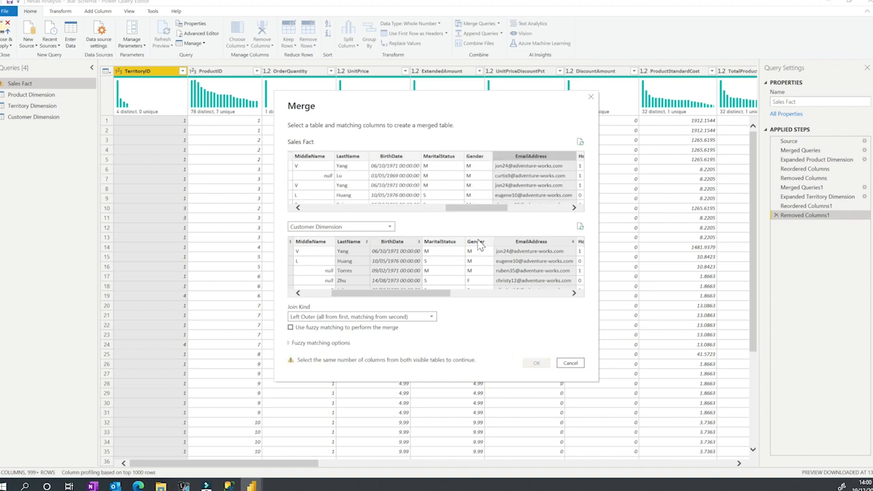
click(510, 242)
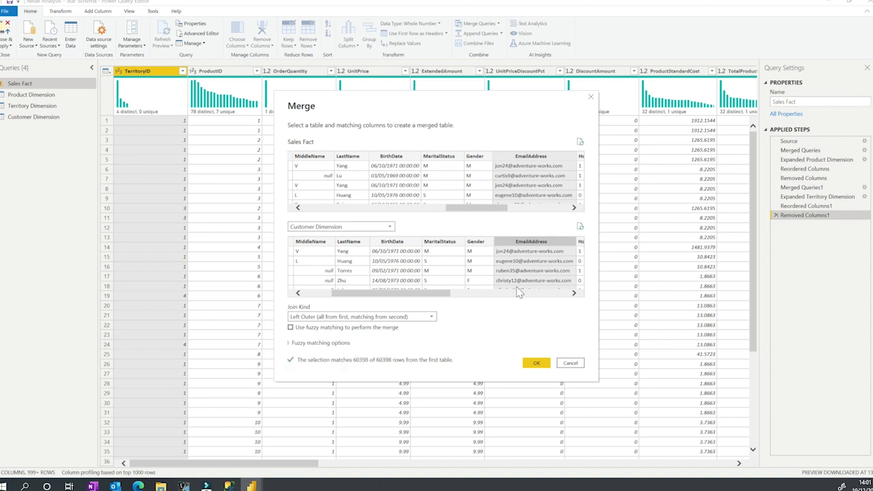
click(537, 364)
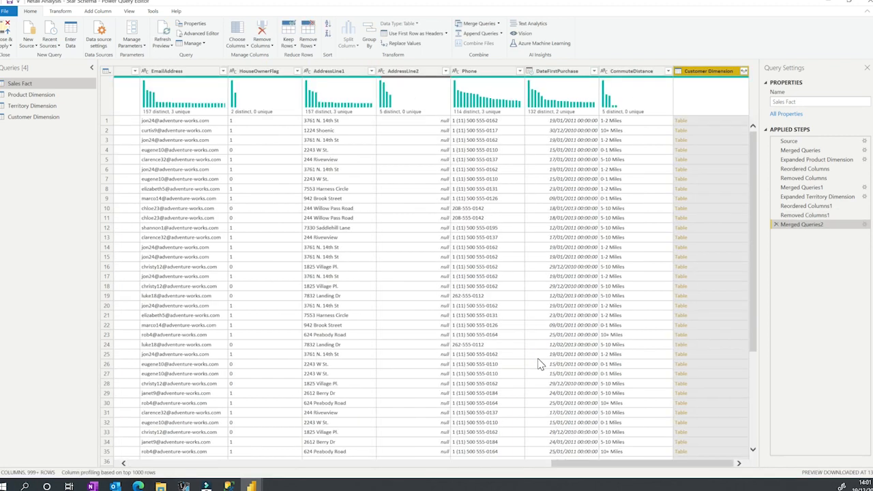
Expand the merged Customer Dimension column to CustomerID only, without the original column name as prefix
click(744, 71)
click(635, 118)
click(633, 126)
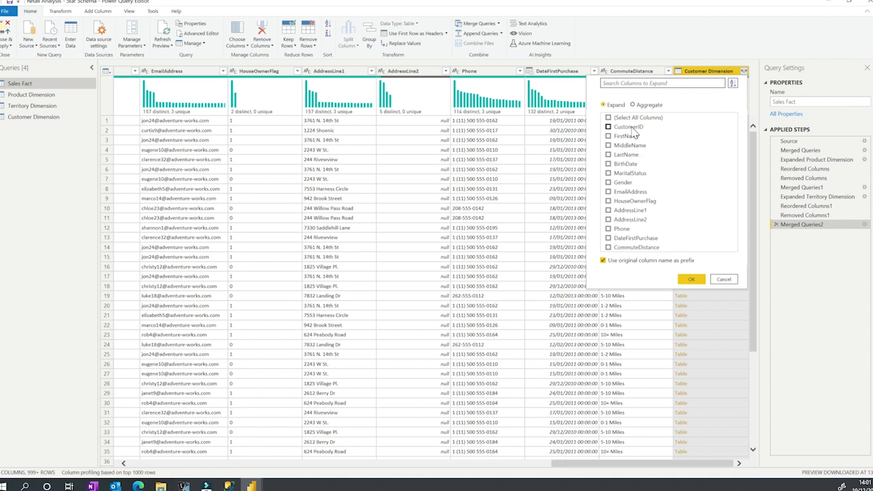
click(691, 279)
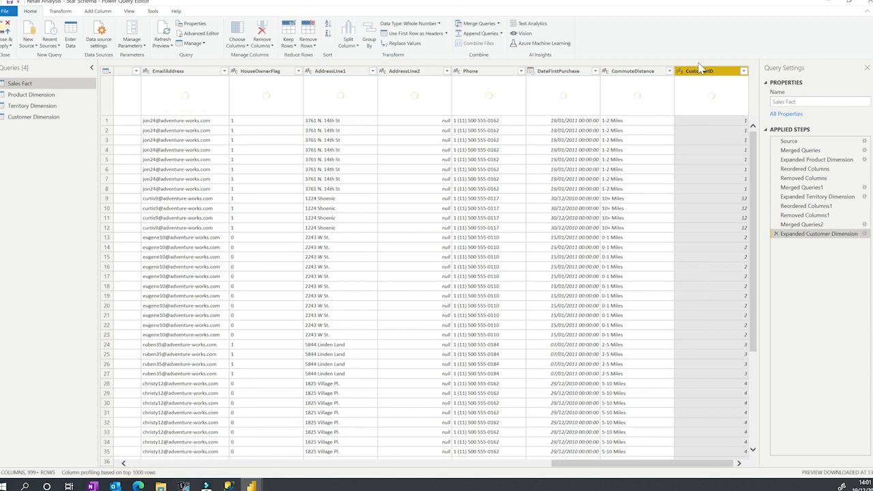
Move CustomerID to the beginning of Sales Fact and apply the query changes to the data model
right_click(704, 72)
mouse_move(724, 244)
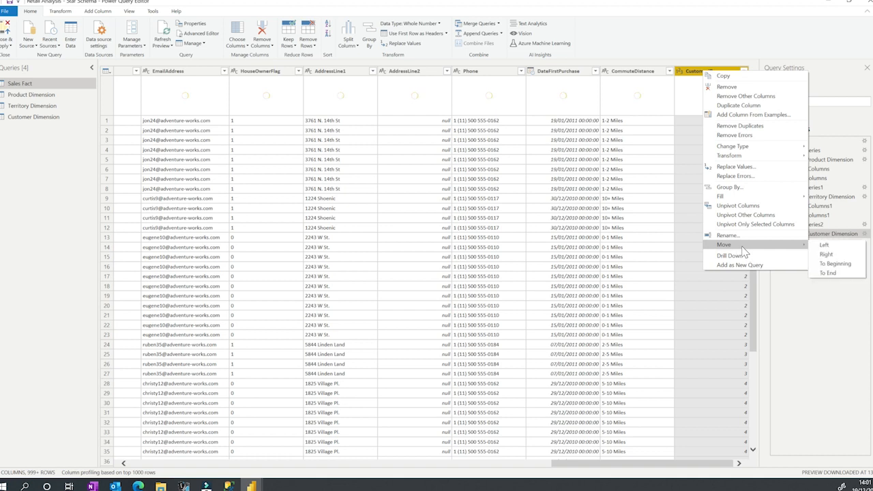
click(828, 268)
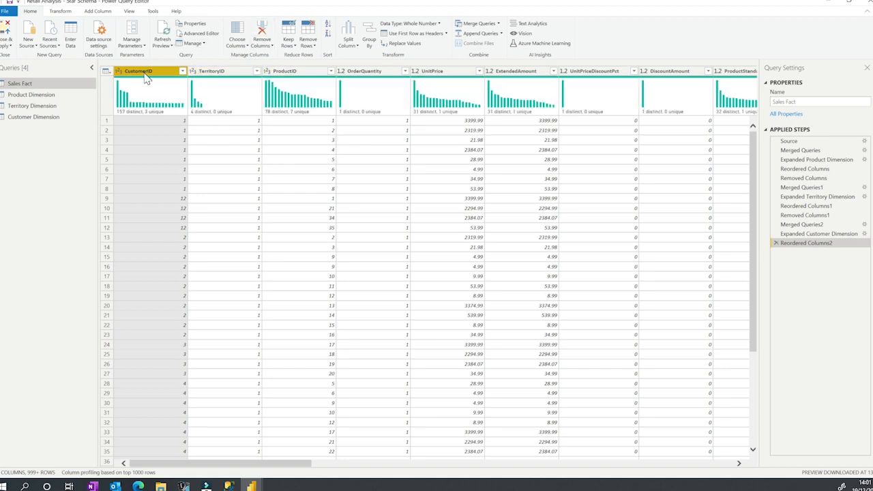
click(217, 72)
click(308, 75)
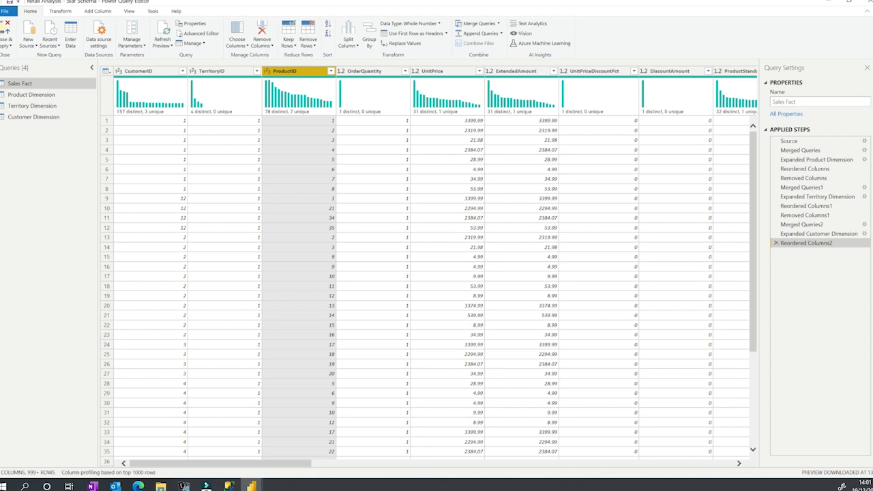
click(6, 30)
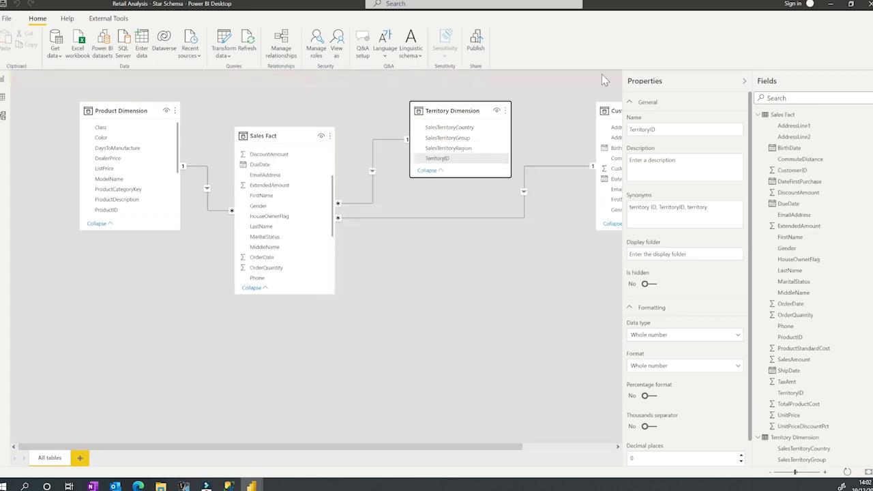
Place the Customer Dimension table below Territory Dimension and change its relationship with Sales Fact to match on CustomerID in both tables
drag(460, 231, 405, 247)
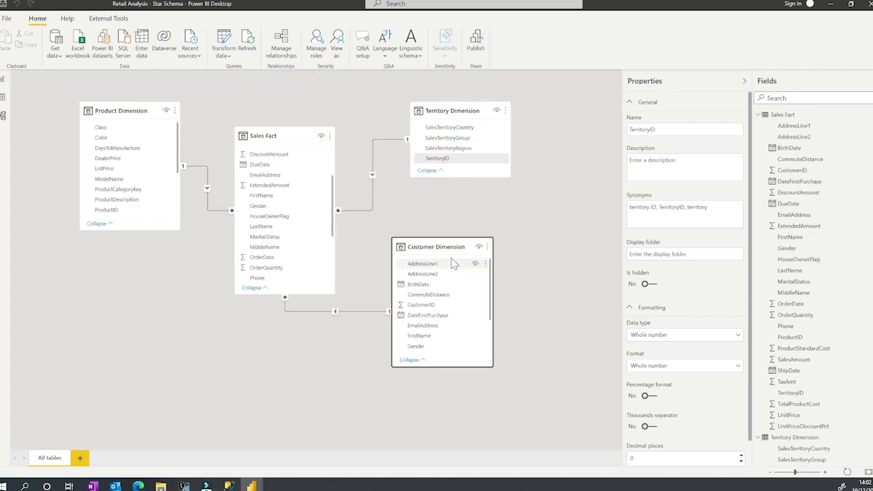
double_click(350, 314)
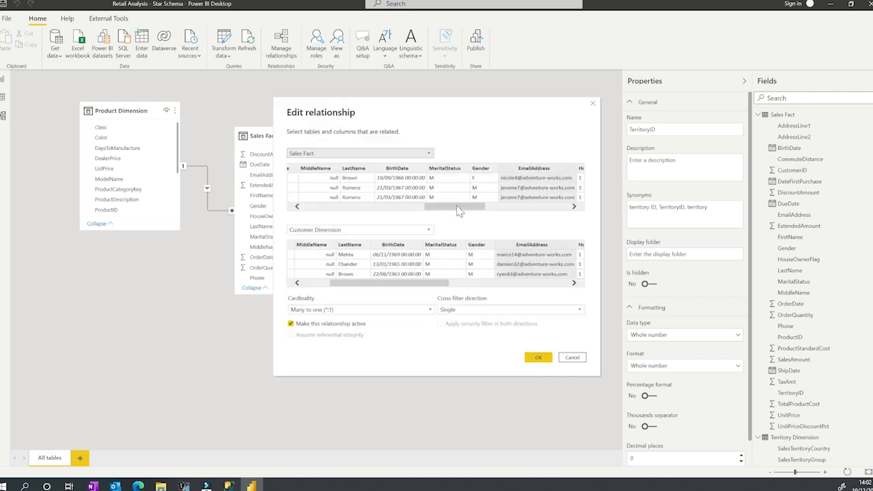
drag(457, 212, 253, 214)
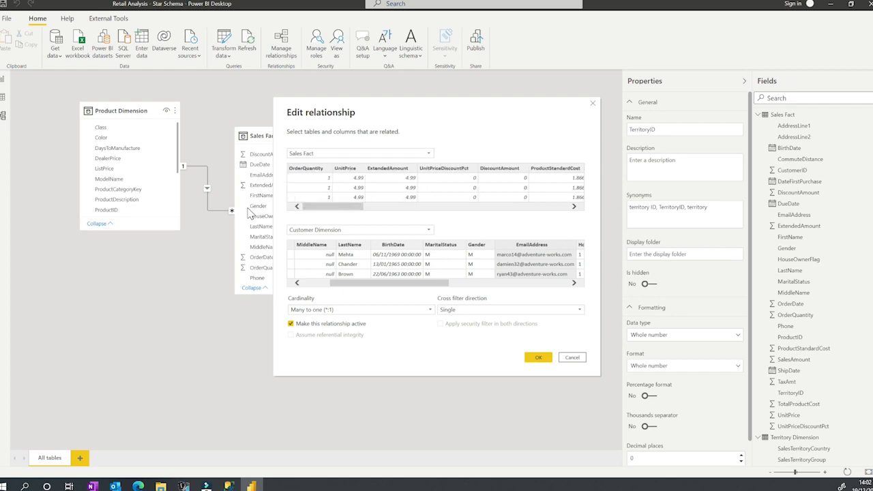
drag(344, 214, 549, 220)
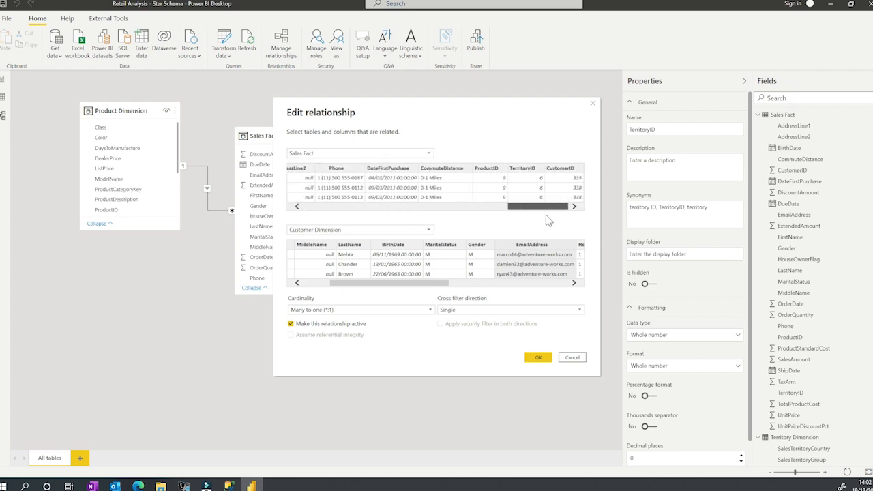
click(561, 179)
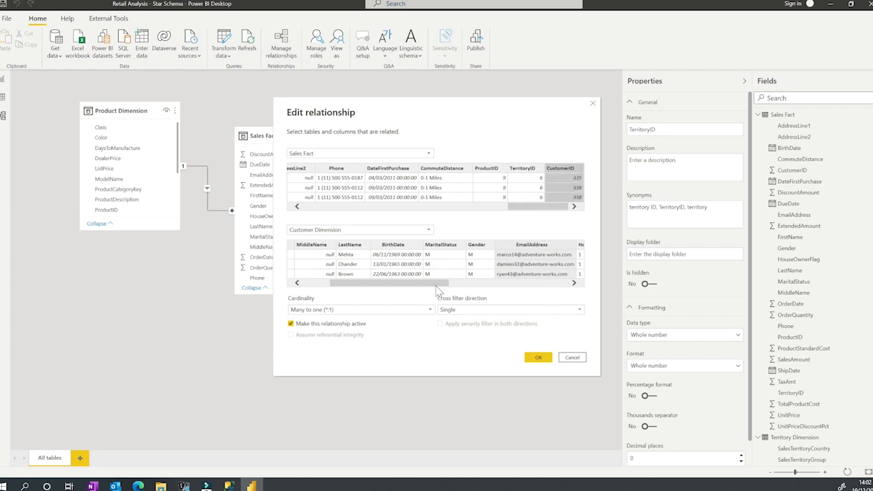
drag(436, 284, 409, 284)
click(305, 254)
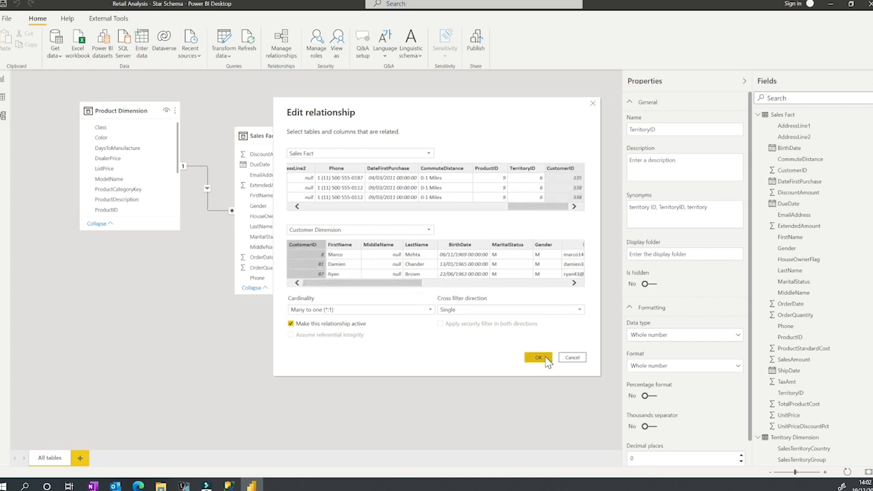
click(546, 358)
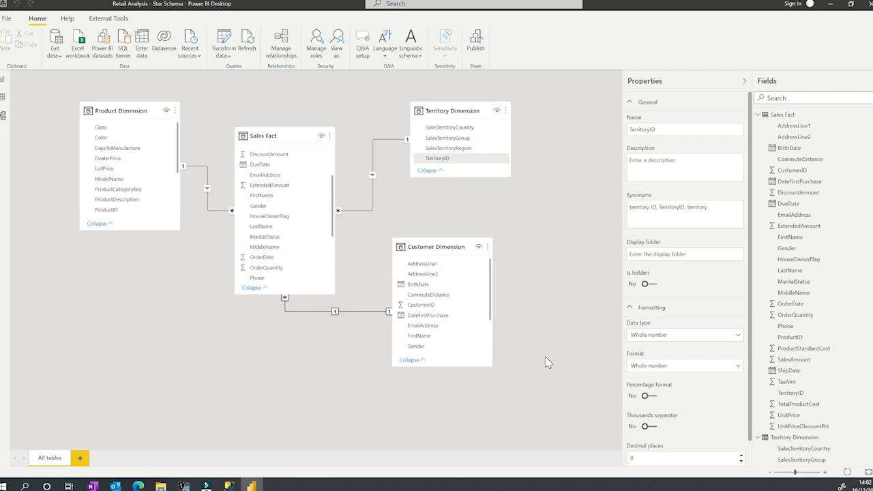
drag(418, 255, 442, 254)
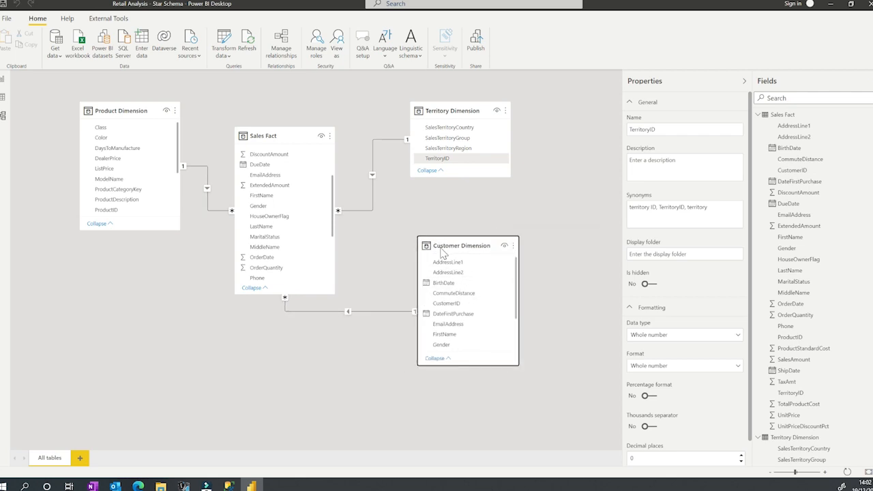
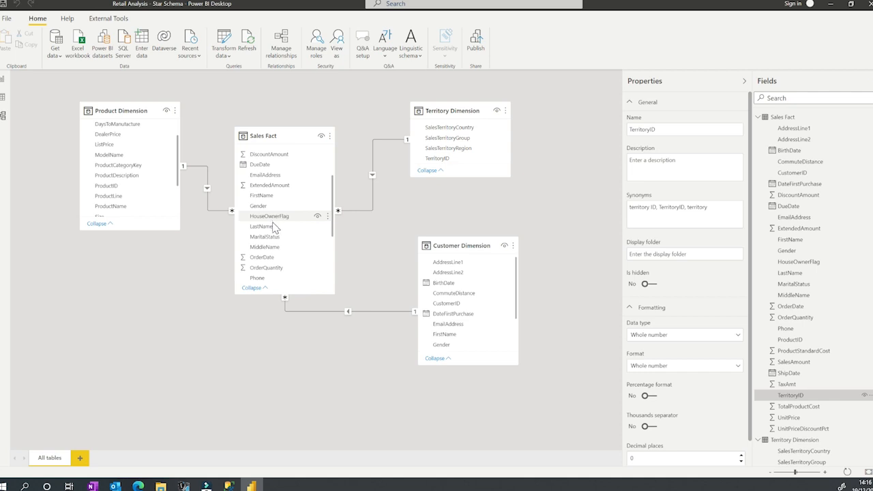
Examine the fields in the Sales Fact and Customer Dimension tables for customer attributes present in both
scroll(270, 213, down, 2)
click(270, 186)
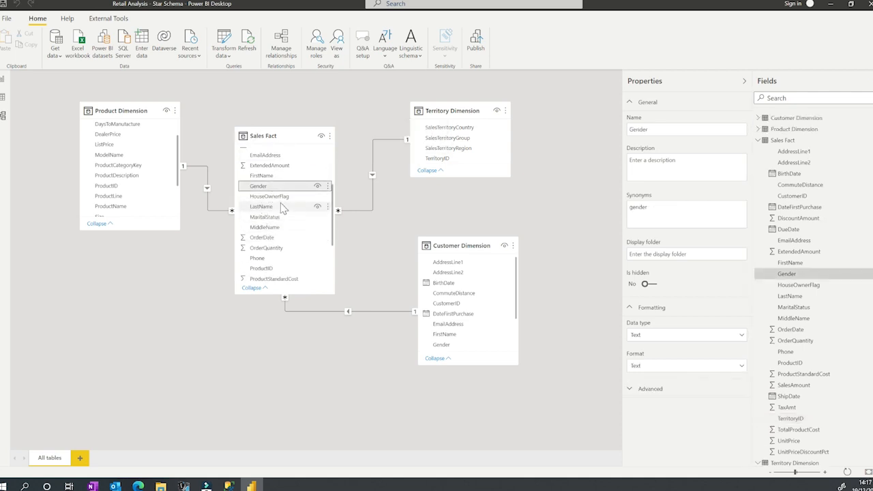
click(273, 197)
click(276, 207)
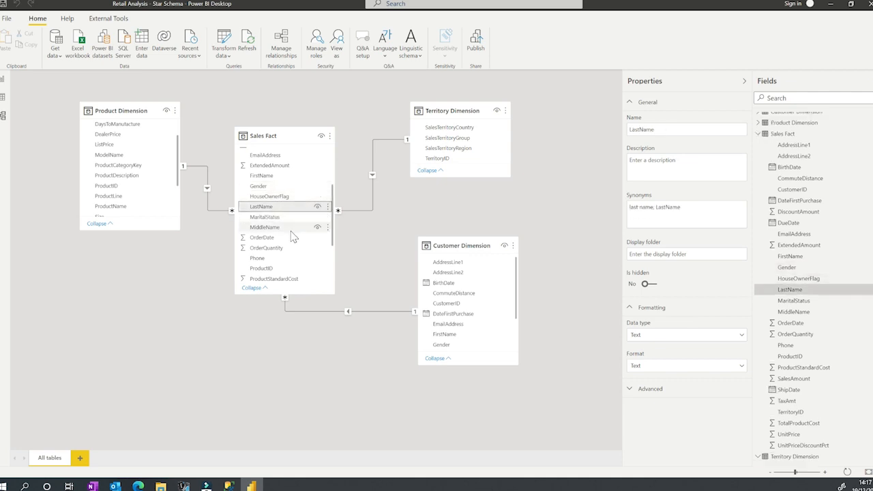
scroll(478, 310, down, 2)
scroll(486, 309, up, 2)
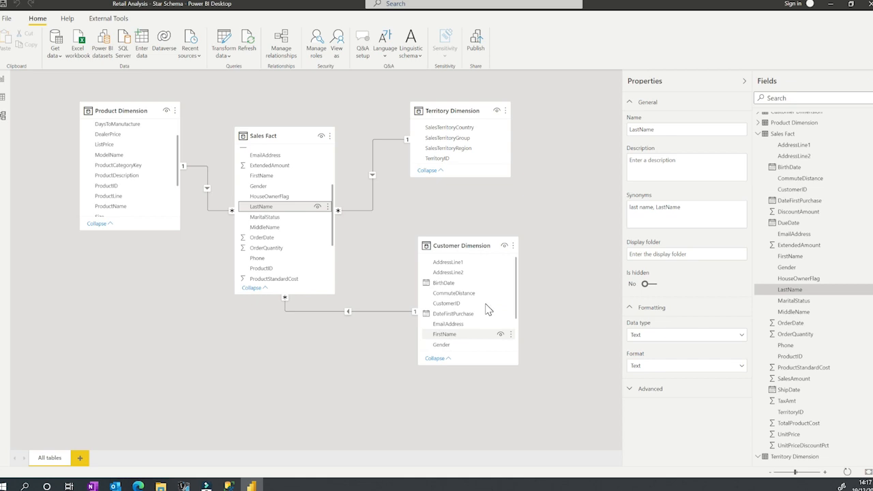
scroll(487, 309, down, 2)
scroll(487, 307, up, 2)
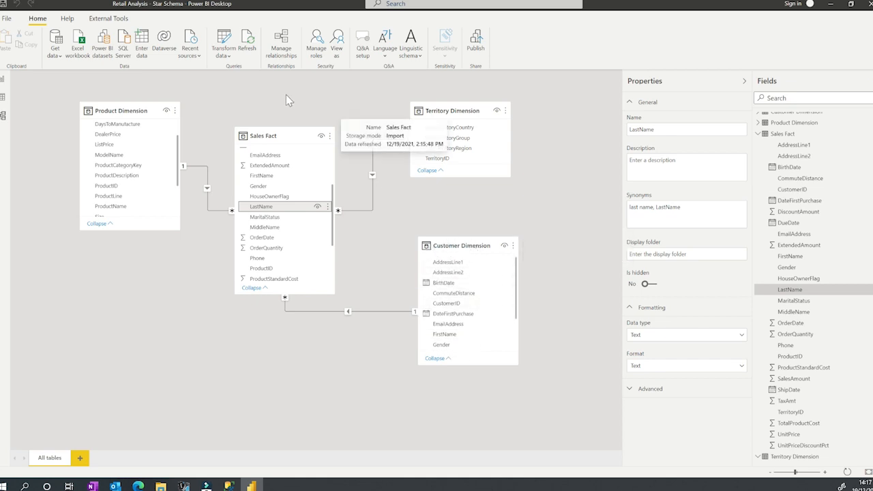
Open the Power Query Editor and review the Sales Fact ID and measure columns from TerritoryID to DiscountAmount
click(227, 38)
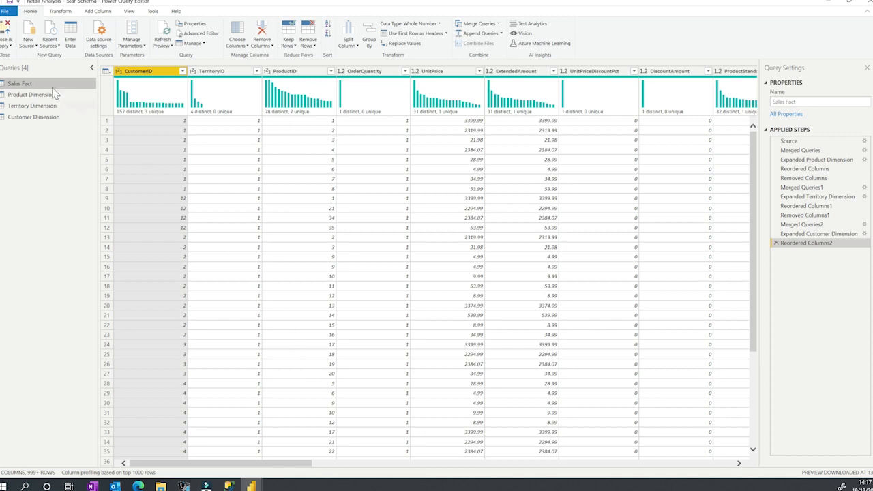
click(232, 73)
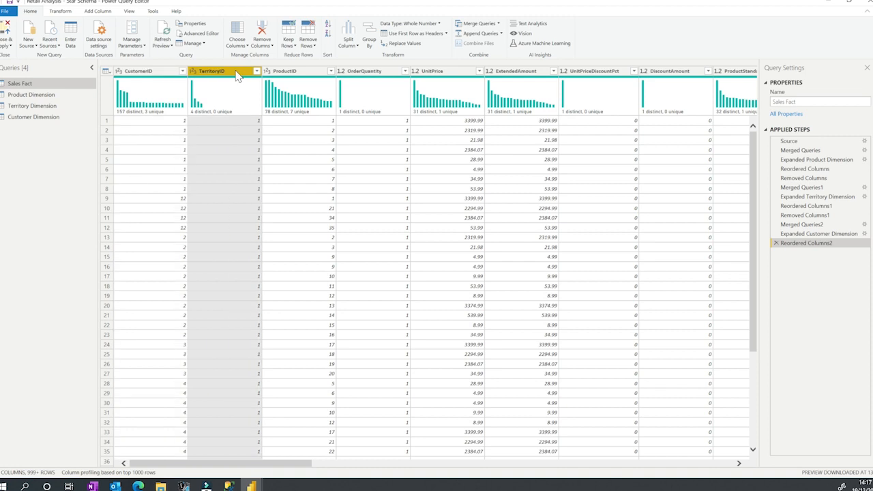
click(307, 76)
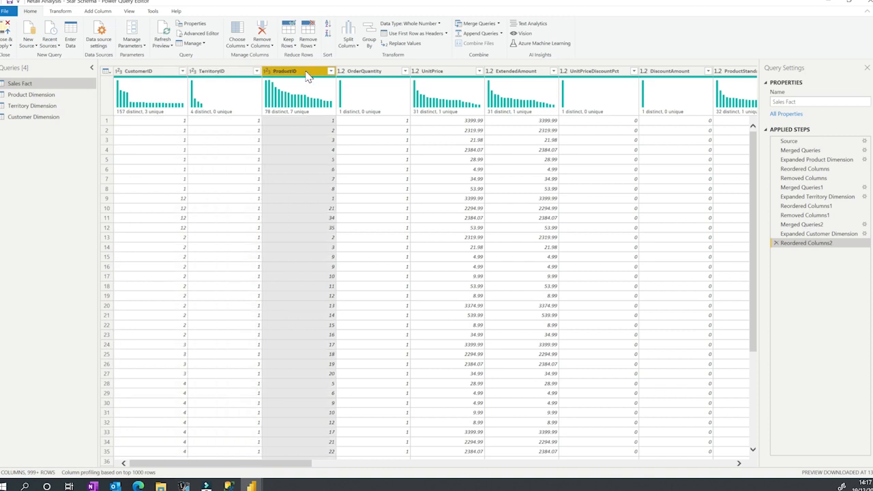
click(372, 74)
click(437, 74)
click(529, 74)
click(573, 75)
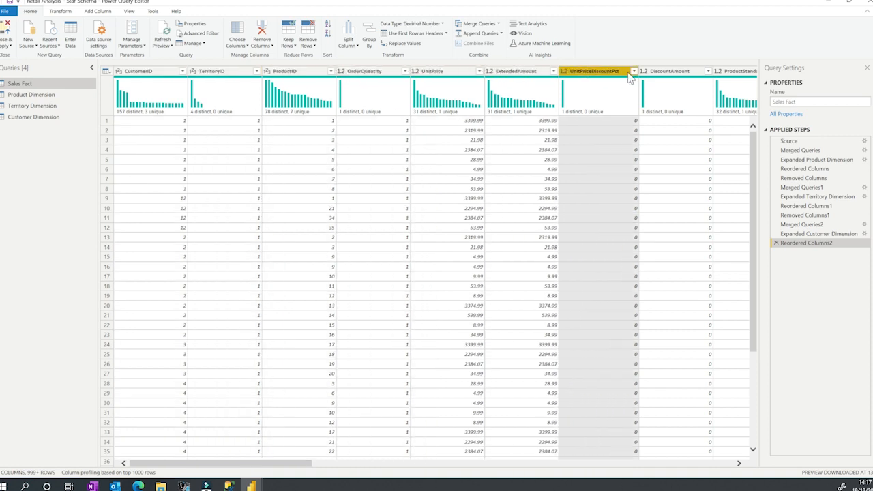
click(668, 76)
Remove the customer attribute columns from FirstName through CommuteDistance from Sales Fact
drag(260, 469, 361, 473)
drag(386, 465, 461, 467)
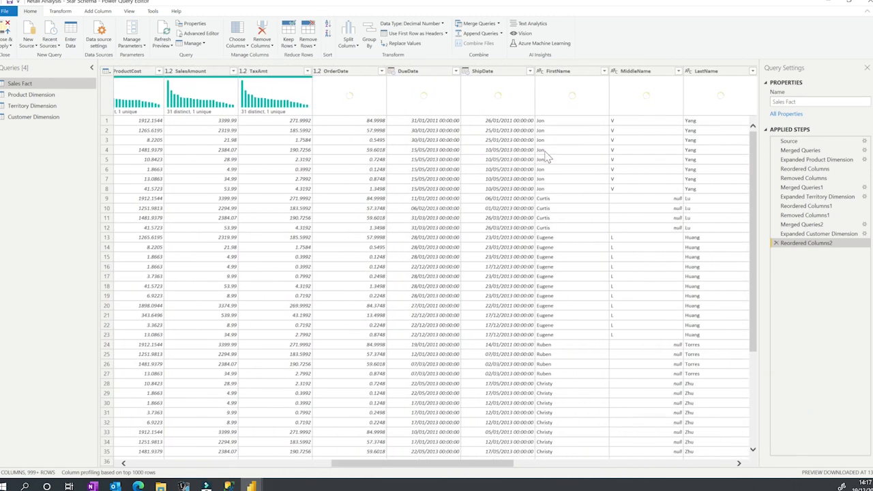
click(565, 72)
drag(339, 466, 600, 447)
click(721, 74)
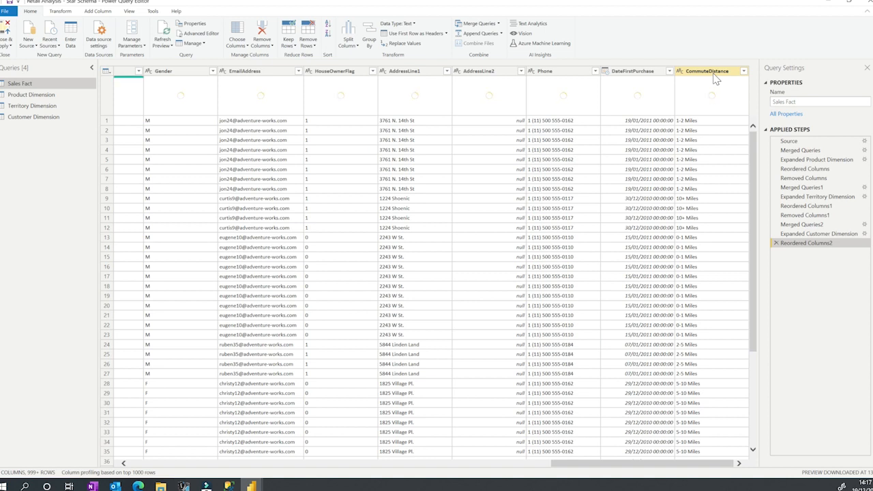
key(ctrl+a)
right_click(715, 79)
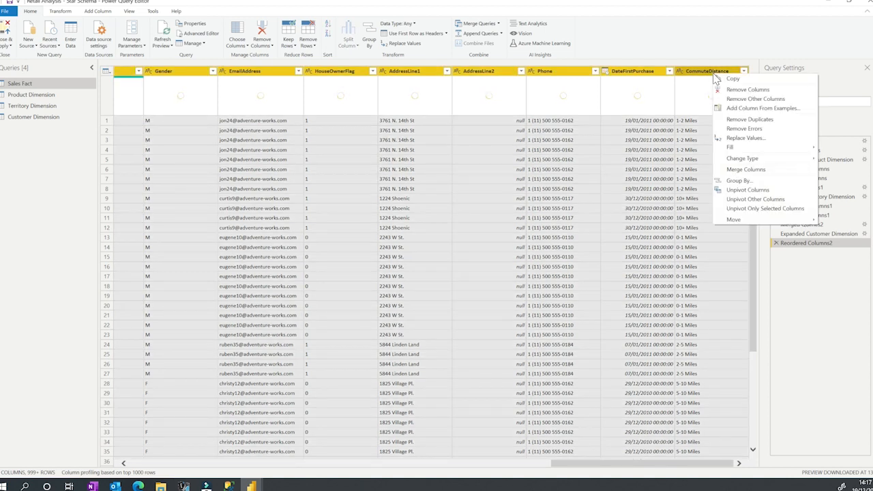
click(750, 87)
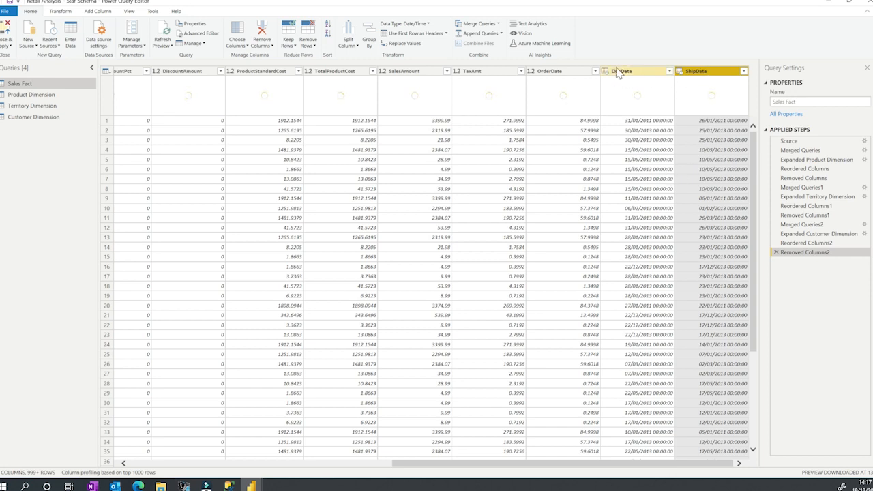
Check the remaining Sales Fact columns and apply the query changes to the data model
drag(631, 465, 307, 475)
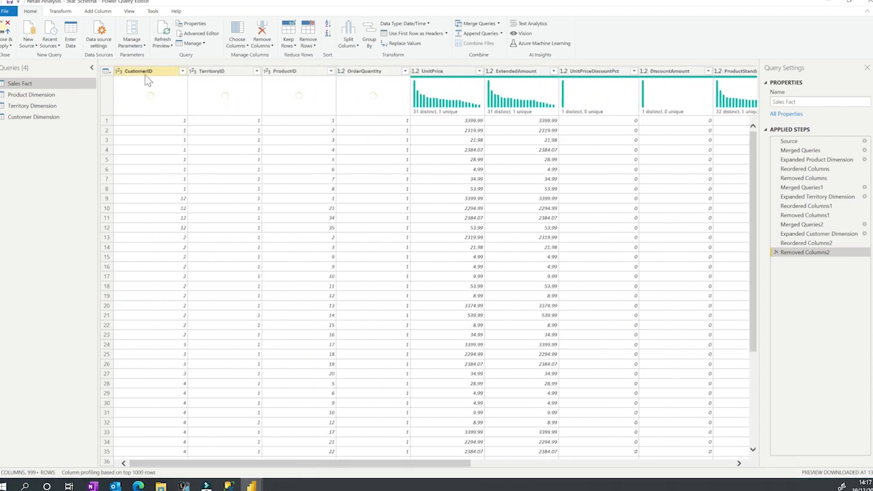
drag(325, 473, 485, 472)
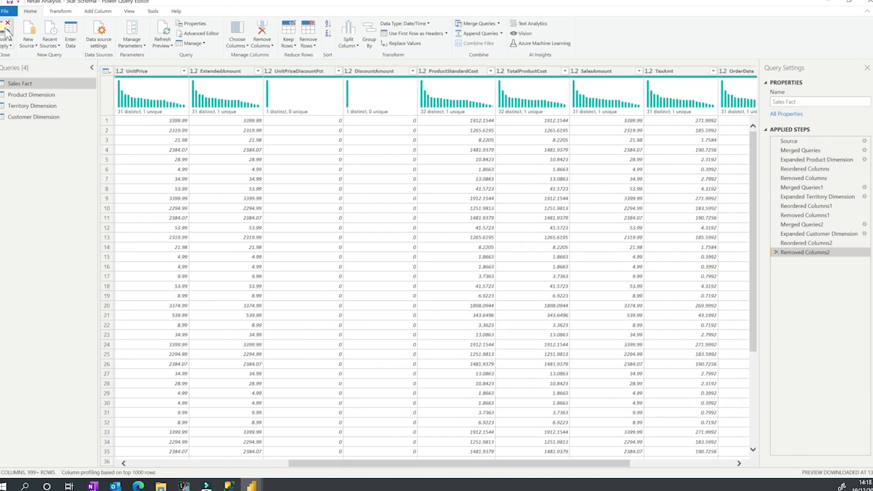
click(6, 31)
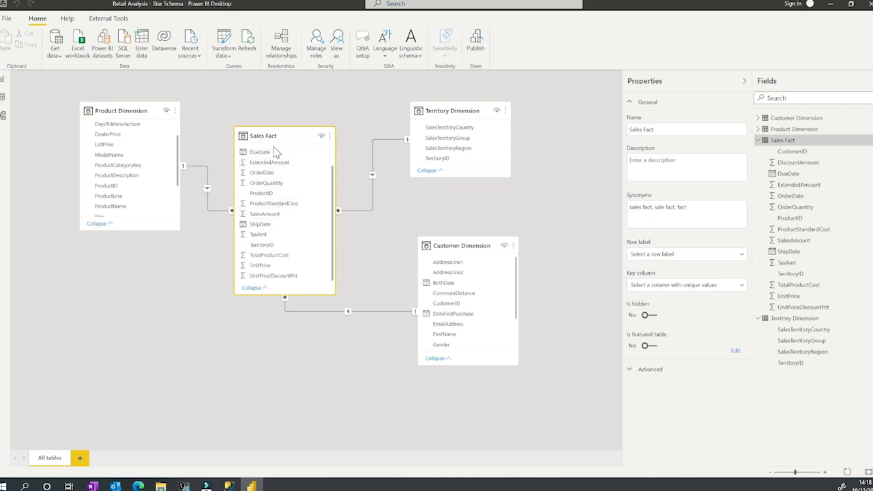
scroll(281, 164, up, 2)
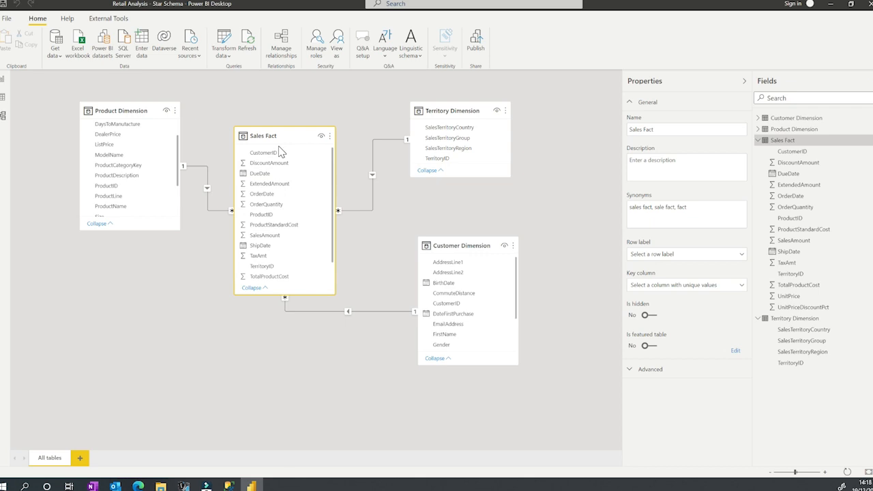
scroll(292, 273, down, 2)
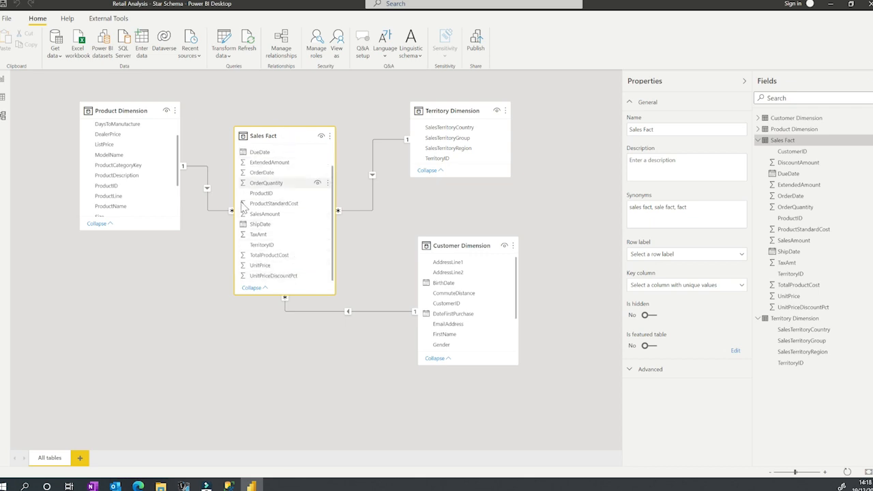
Switch to the report view and collapse the Sales Fact and Territory Dimension field lists
click(3, 79)
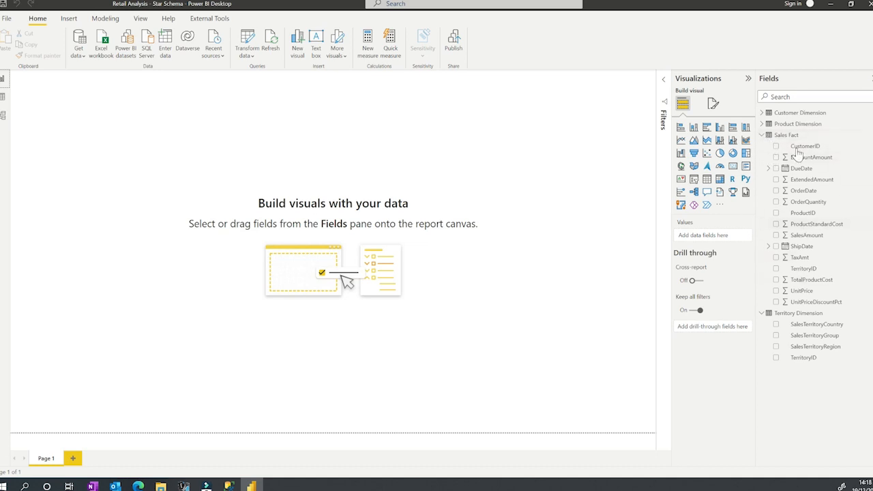
click(763, 135)
click(763, 147)
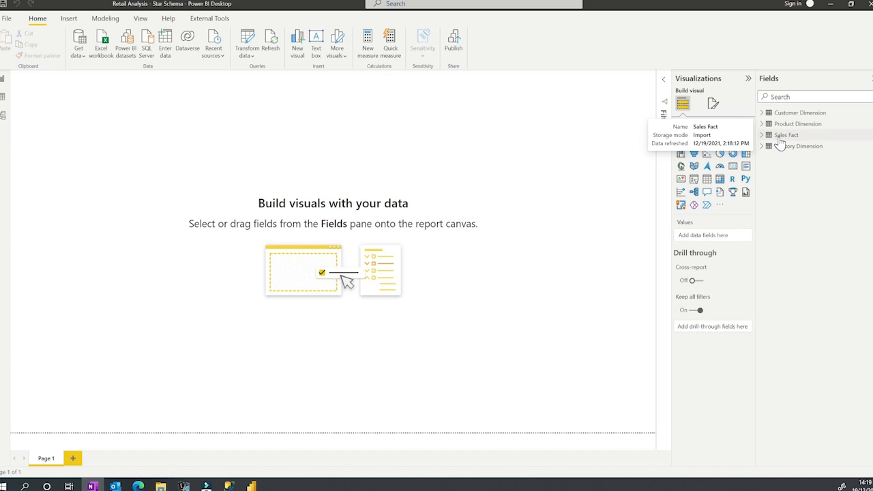
Import Sheet1 from the ProductCategoryData Excel workbook and open it for transformation in Power Query
click(95, 48)
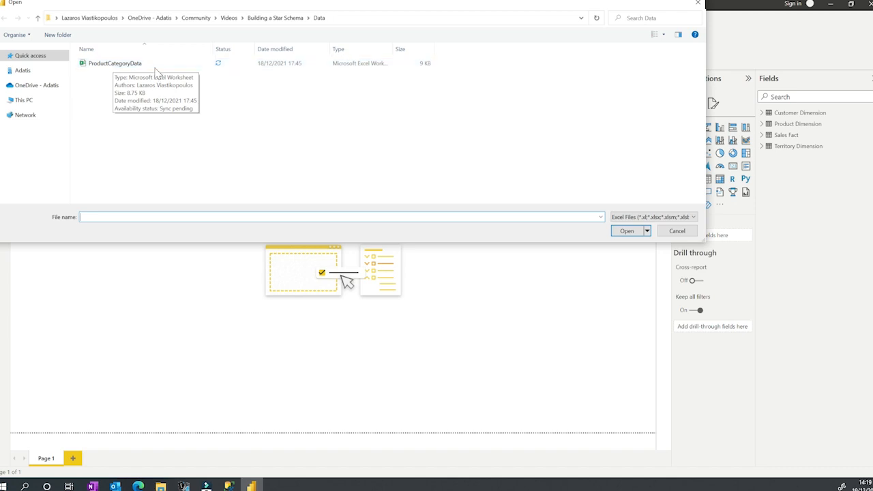
click(114, 63)
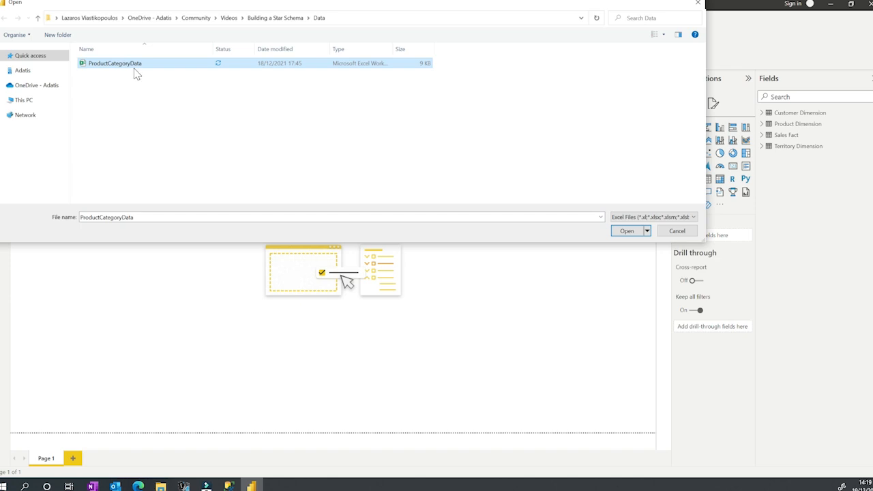
click(634, 232)
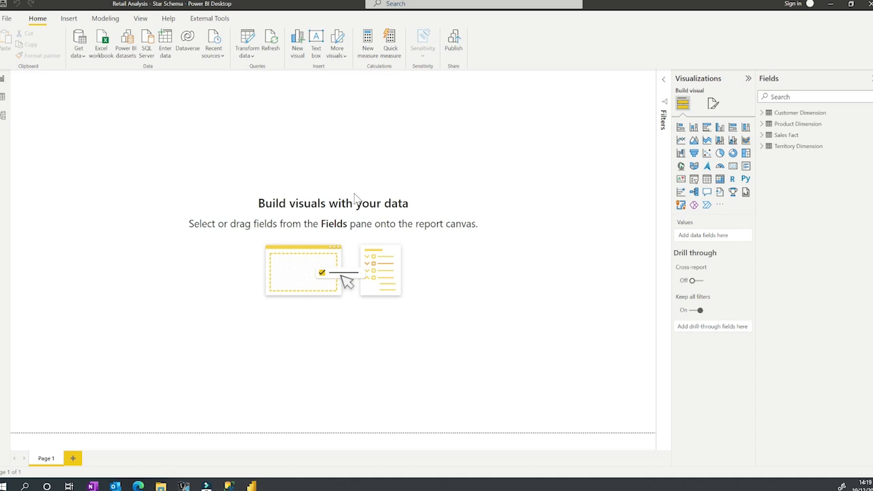
click(260, 151)
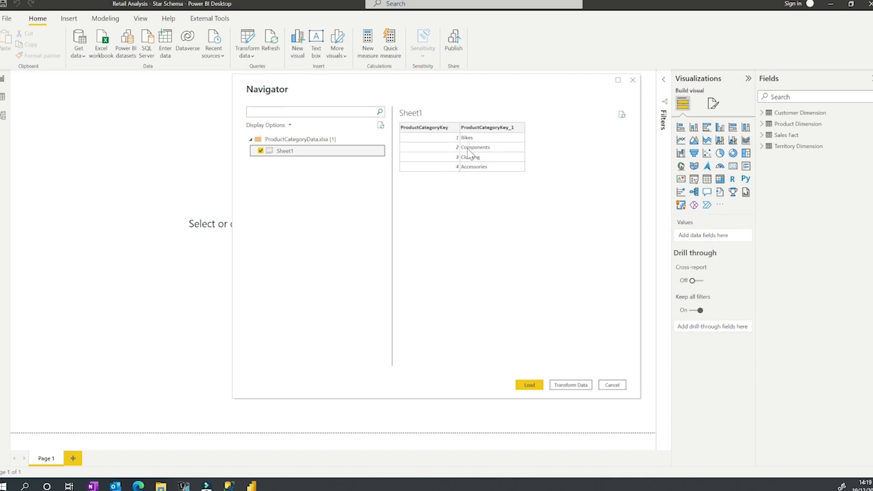
click(577, 388)
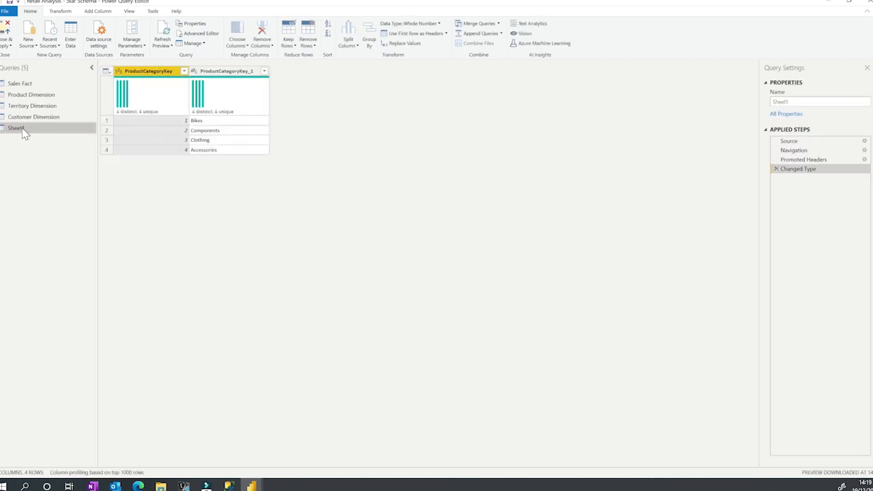
Rename the Sheet1 query to Product Category and its ProductCategoryKey_1 column to Product Category
double_click(23, 129)
text(Product Category)
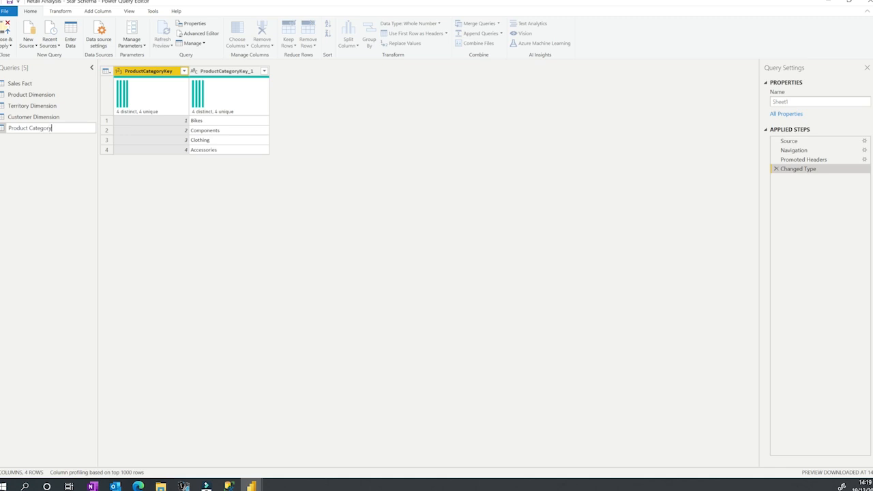
key(Return)
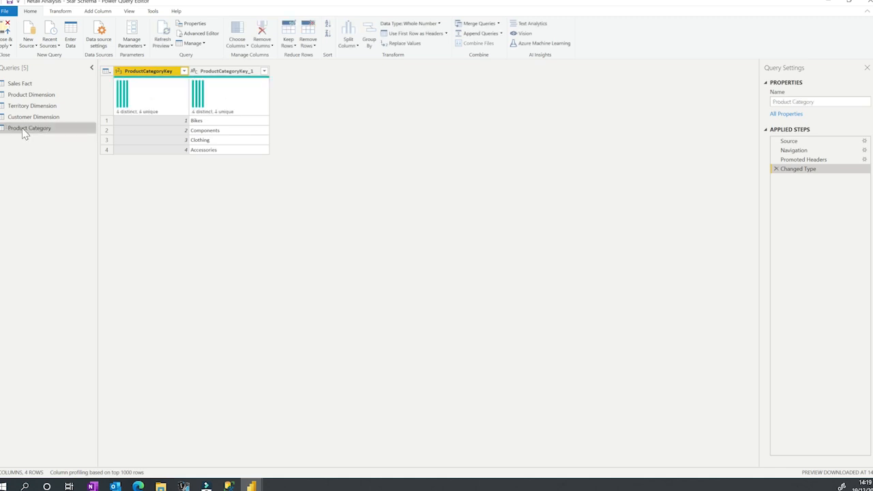
double_click(232, 71)
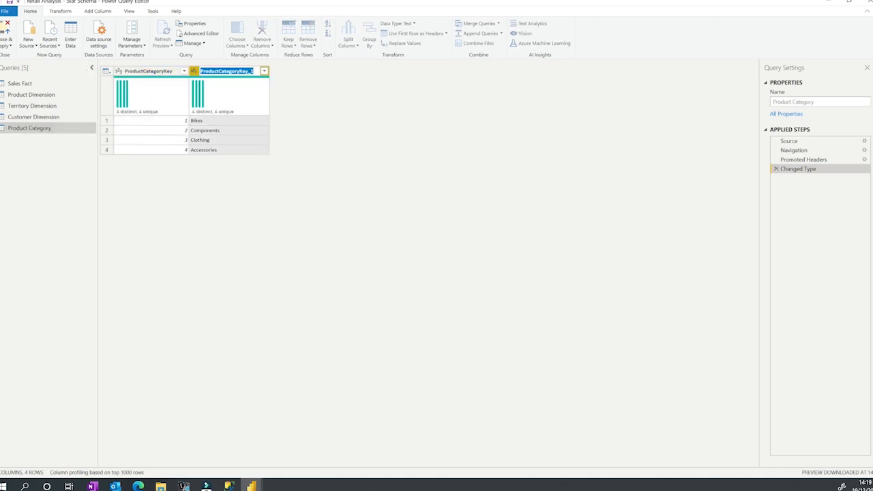
text(OP)
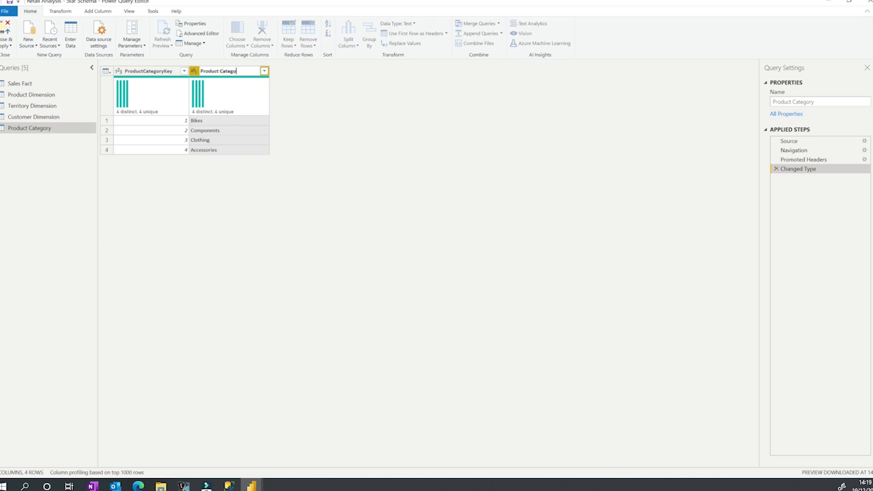
key(Return)
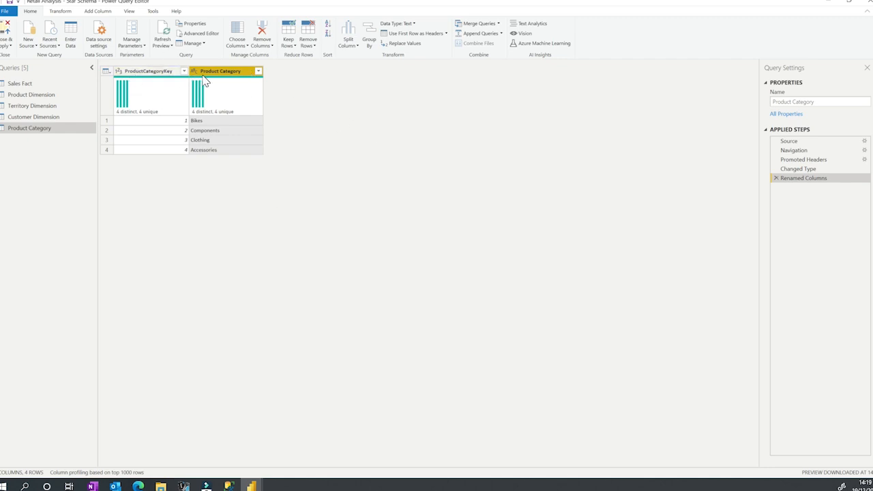
Check the ProductCategoryKey column in Product Category and Product Dimension, and apply the query changes to the data model
ctrl+click(148, 76)
click(141, 74)
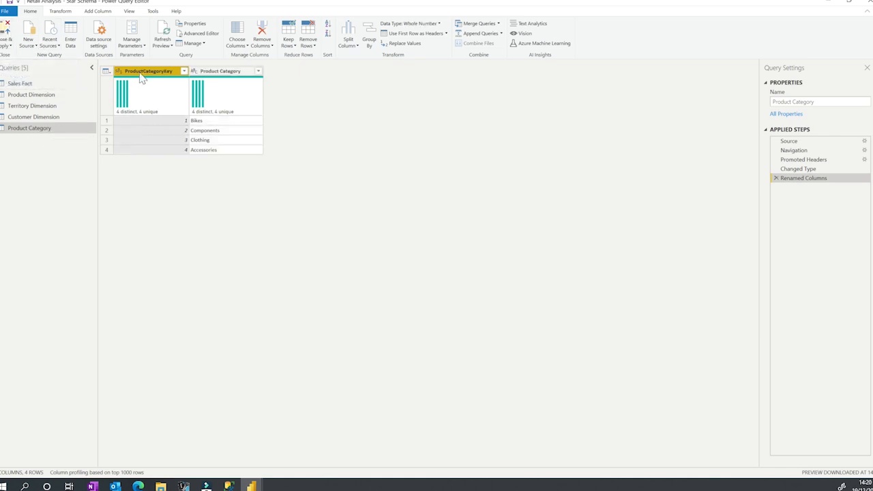
click(30, 98)
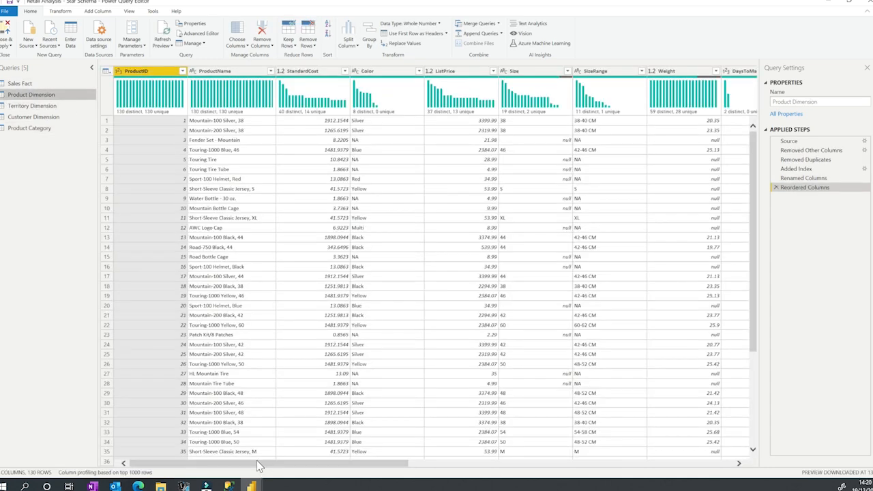
drag(259, 466, 645, 455)
click(691, 74)
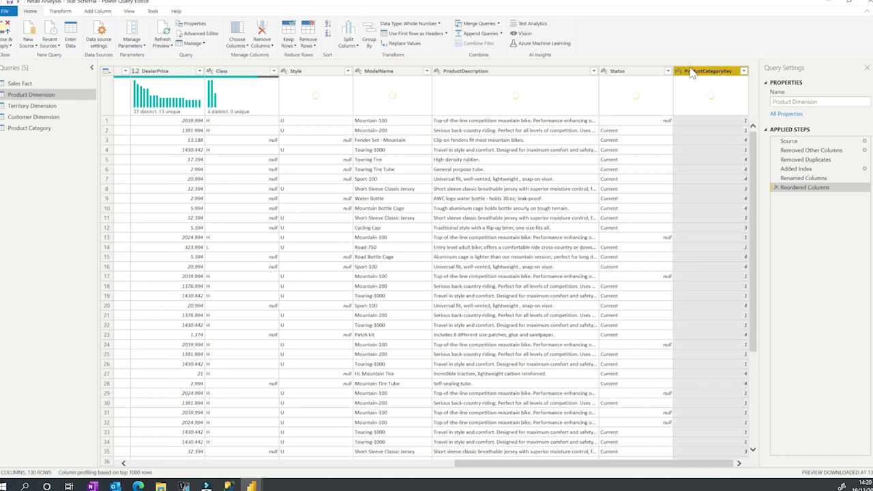
click(7, 35)
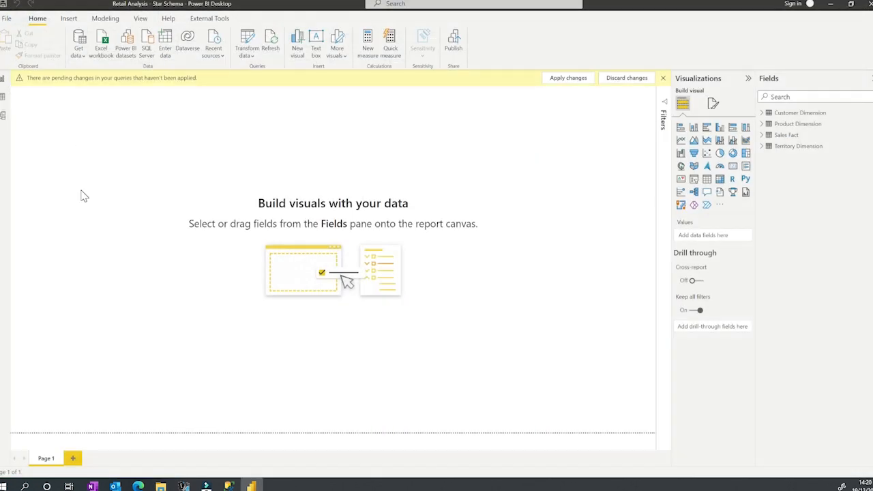
In the model view, place Product Category below Product Dimension and relate the two tables on ProductCategoryKey
click(4, 117)
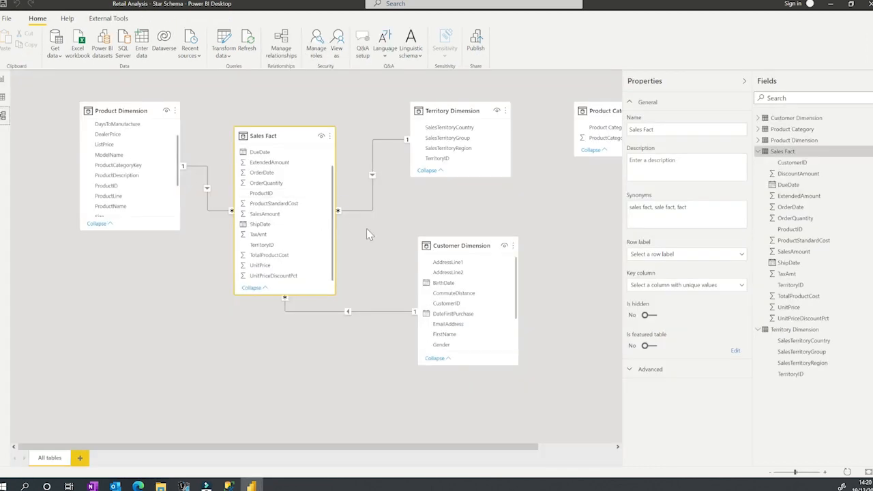
drag(592, 119, 95, 275)
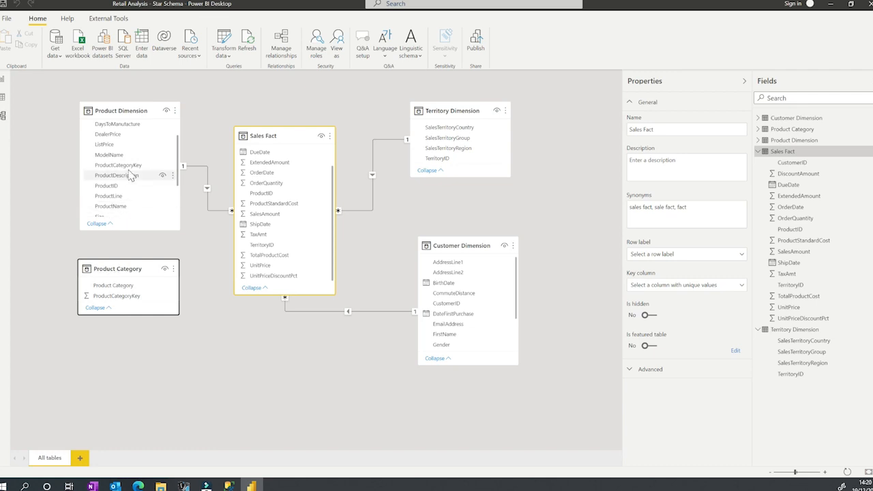
drag(123, 172, 117, 297)
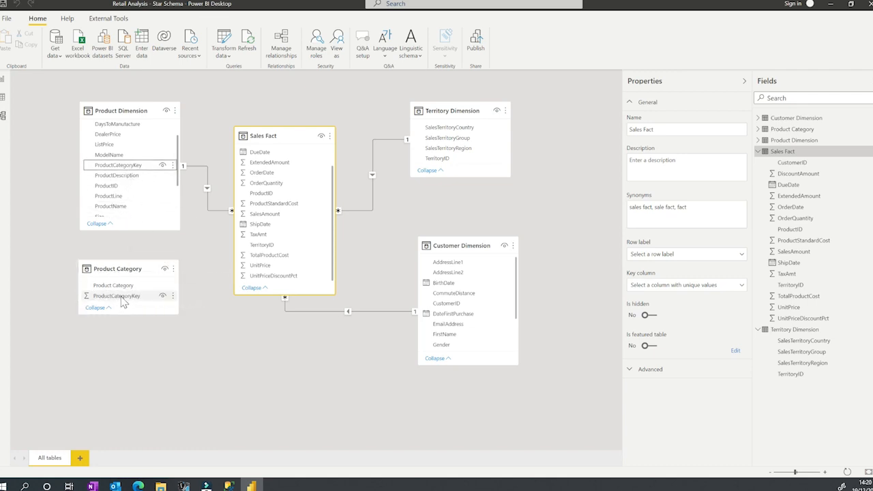
drag(136, 267, 100, 298)
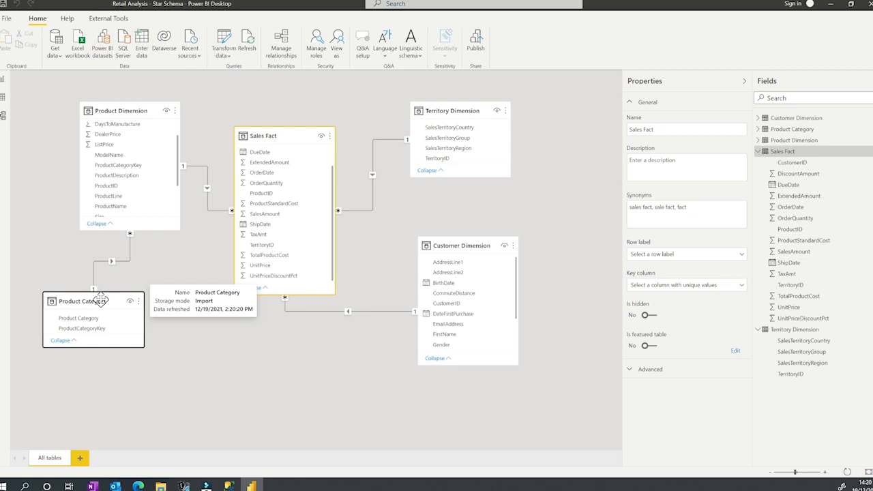
click(72, 322)
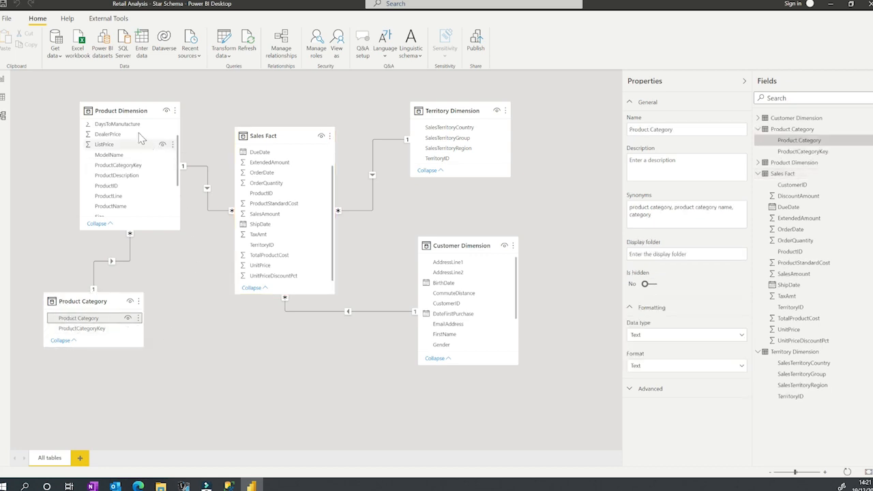
click(112, 110)
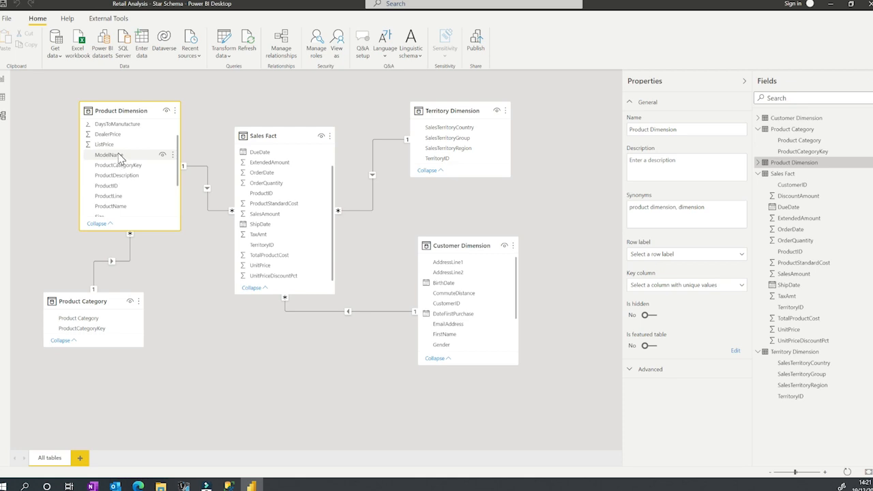
In Power Query, merge Product Category into the Product Dimension query on ProductCategoryKey with a left outer join
click(229, 48)
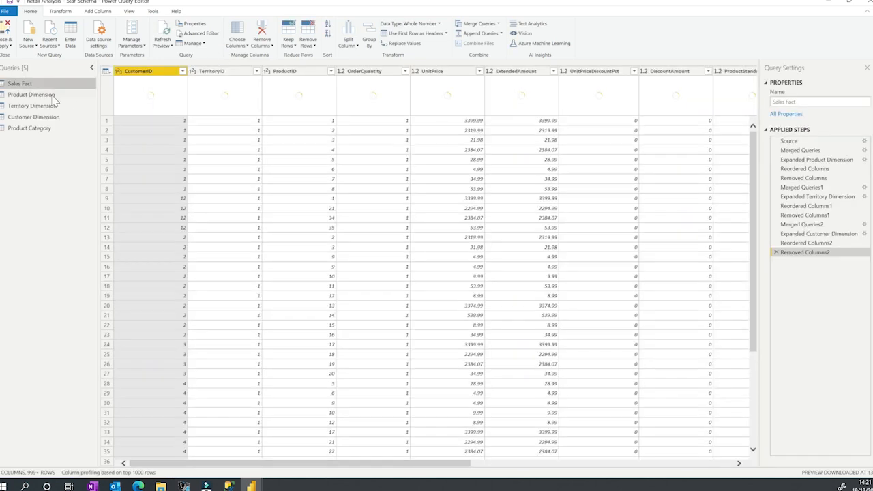
click(38, 96)
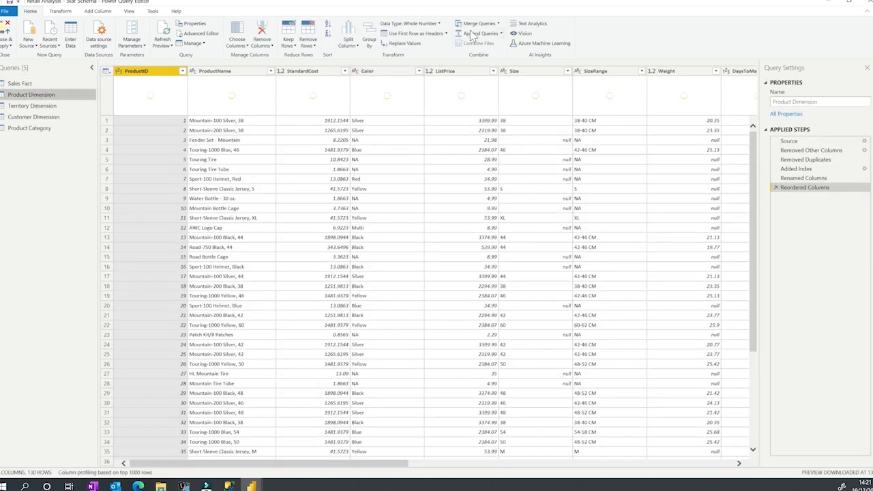
click(483, 26)
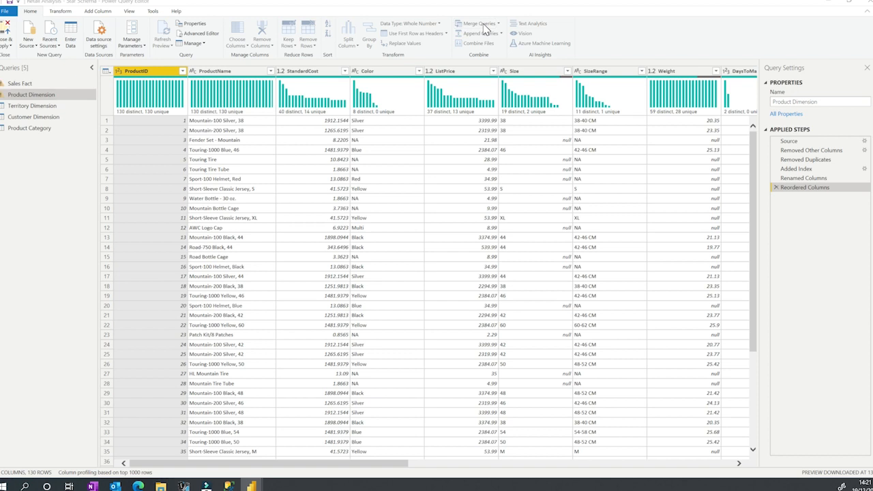
click(327, 227)
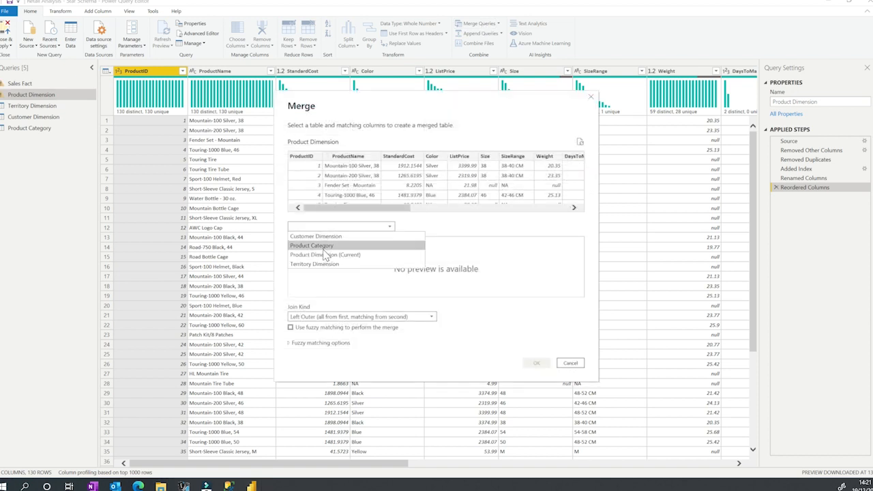
click(326, 246)
drag(332, 216, 530, 209)
click(556, 157)
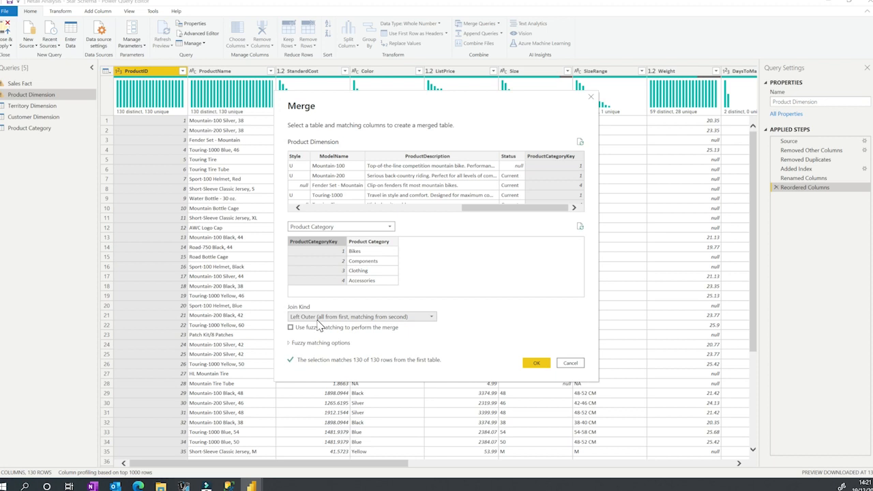
click(530, 365)
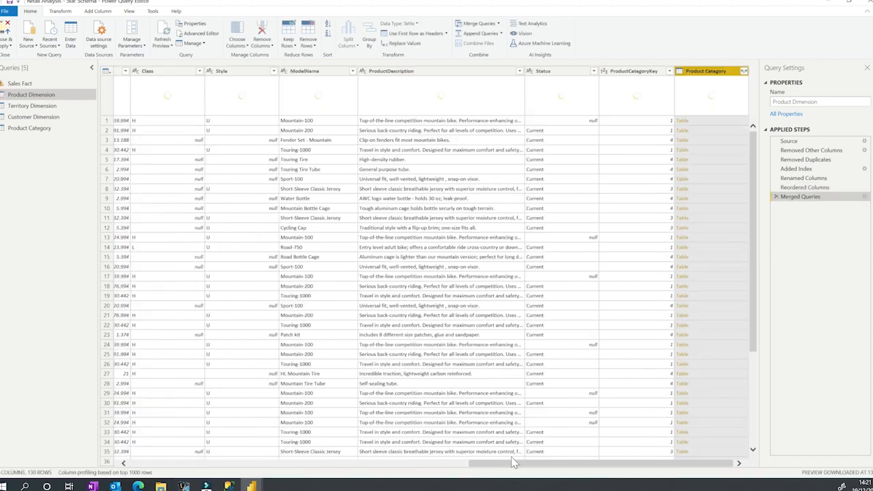
Expand only the Product Category field from the merged column, without the original column name as prefix
click(744, 71)
click(631, 126)
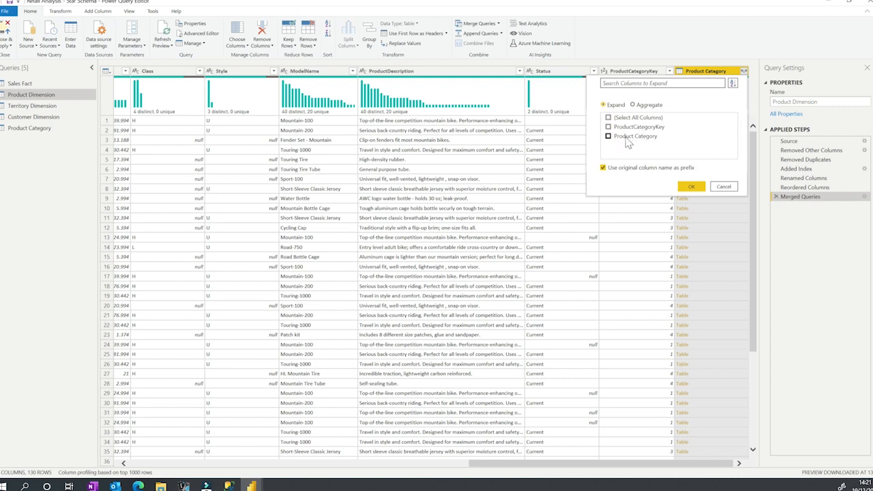
click(618, 170)
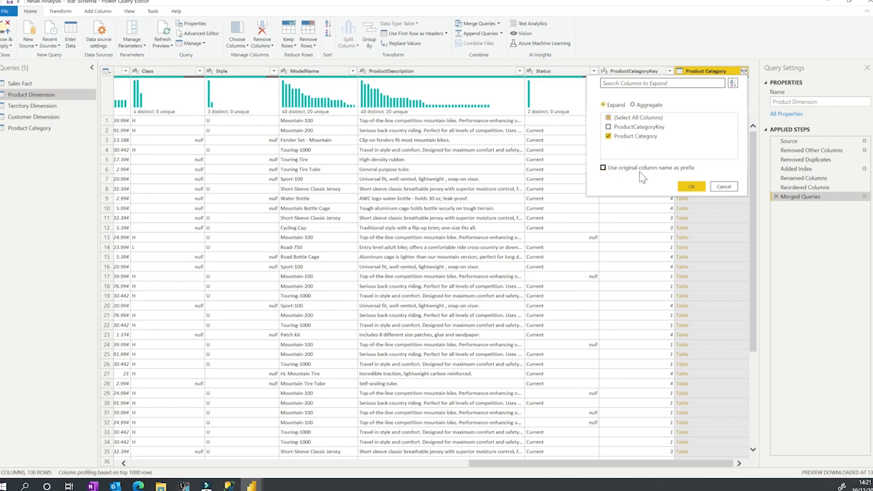
click(690, 186)
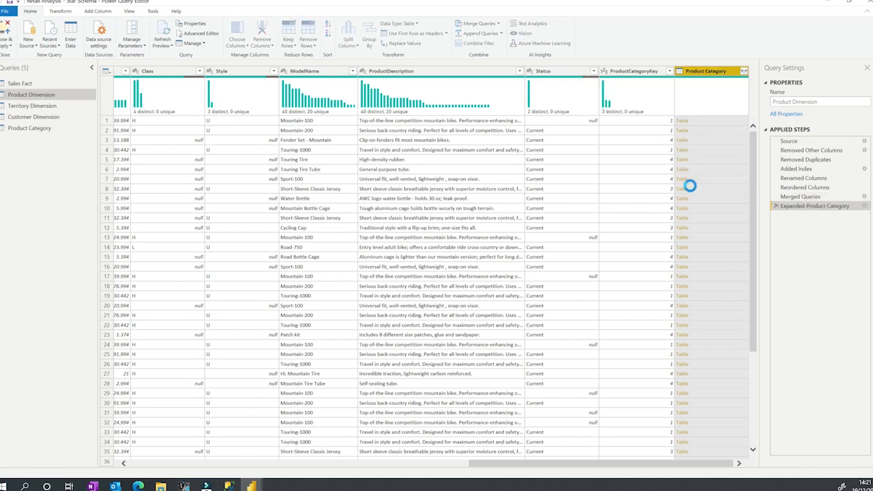
Rename the expanded Product Category.1 column in Product Dimension to Product Category
double_click(723, 71)
key(Return)
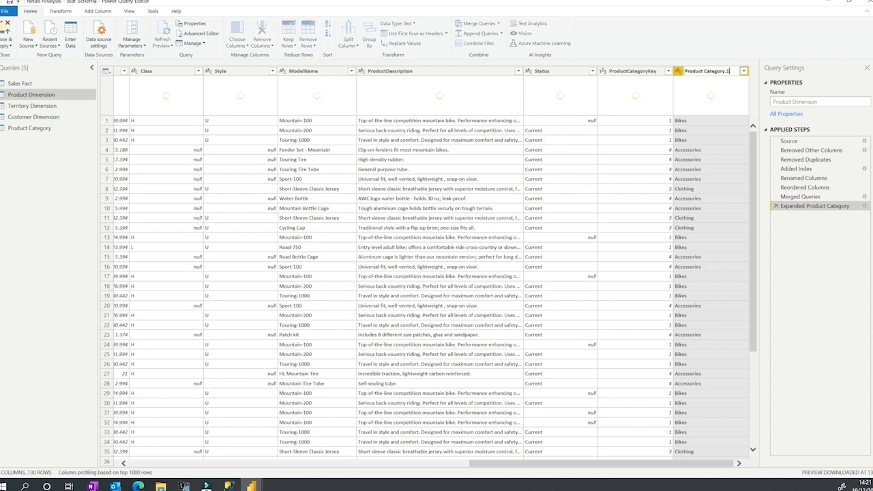
key(BackSpace)
key(BackSpace)
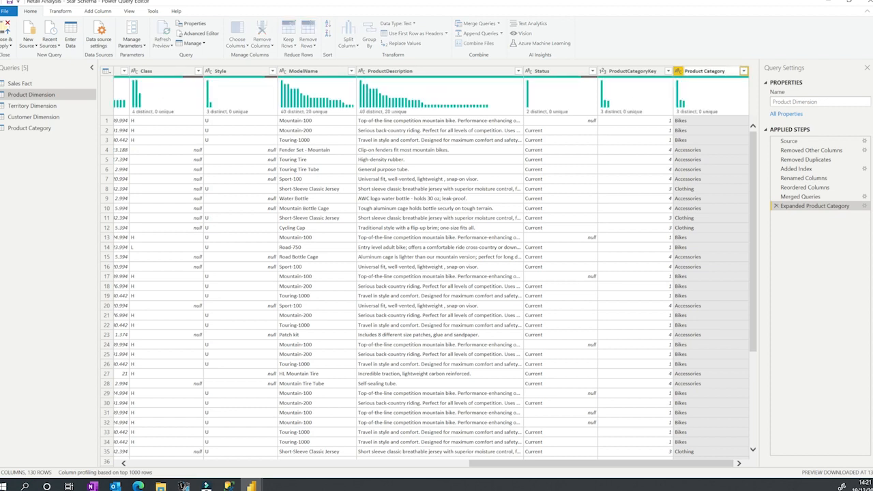
key(Return)
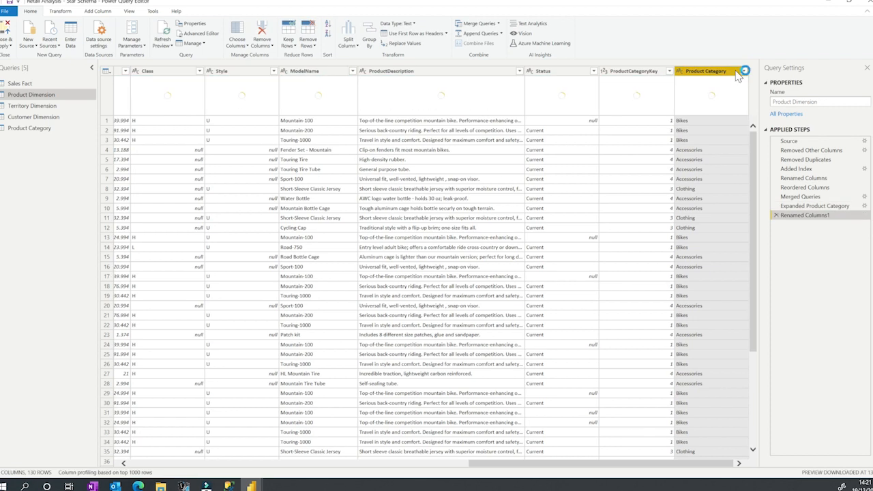
click(635, 71)
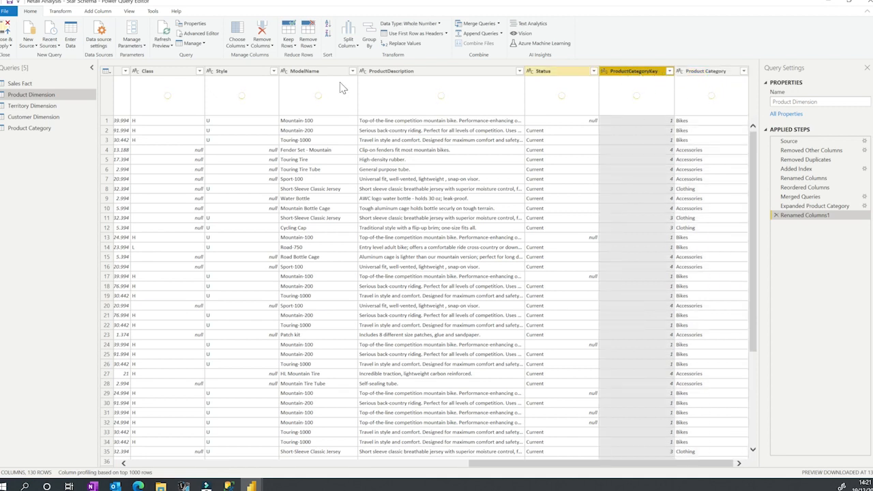
Disable loading of the Product Category query, apply the query changes and select the Product Category field in the Product Dimension table
click(27, 130)
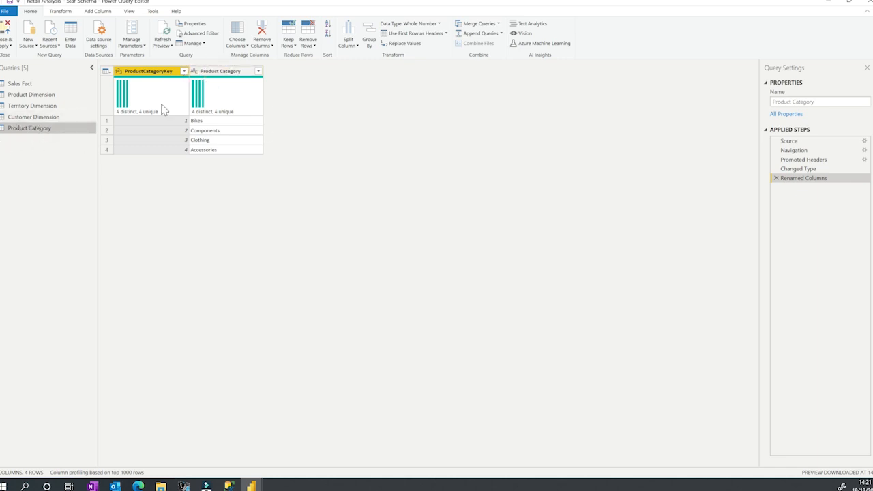
right_click(22, 133)
click(49, 179)
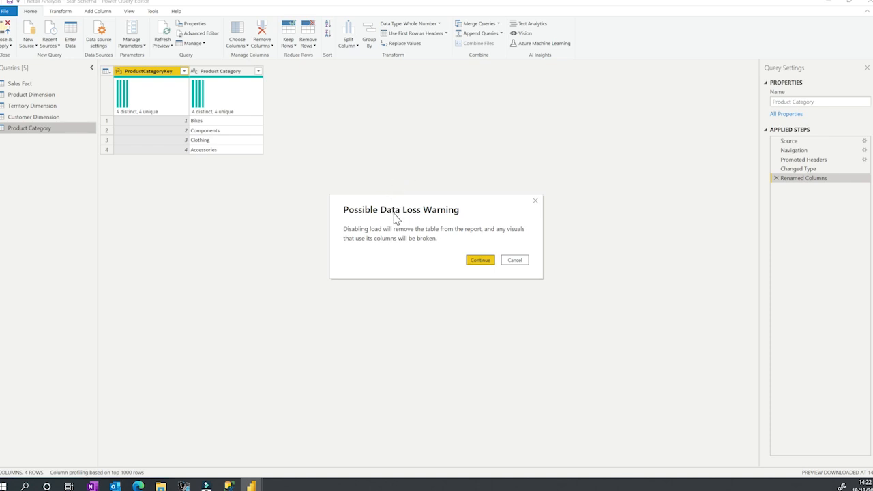
click(478, 262)
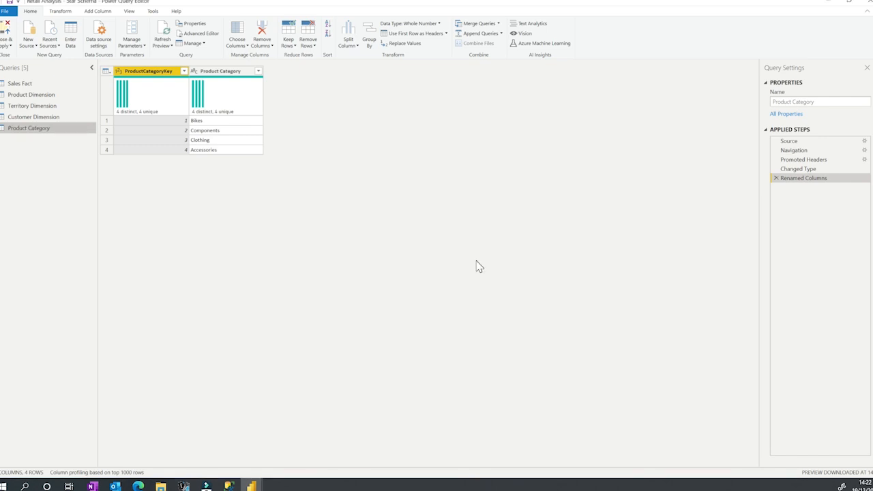
click(4, 33)
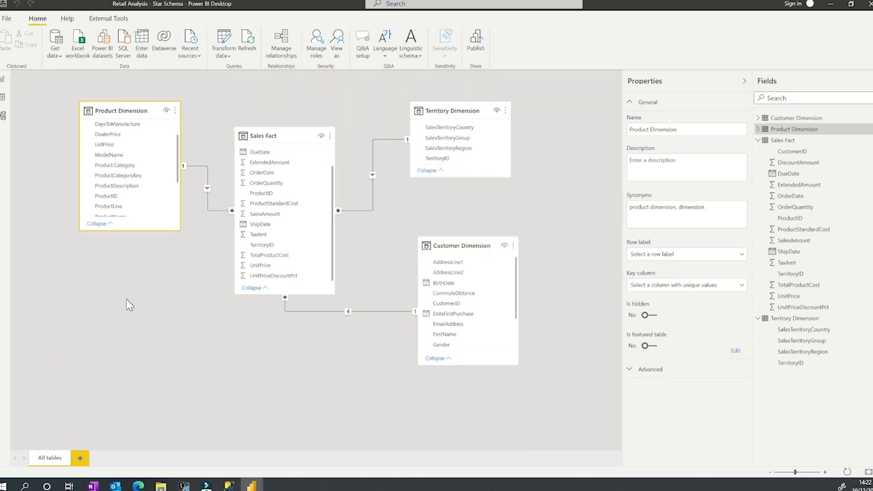
click(108, 167)
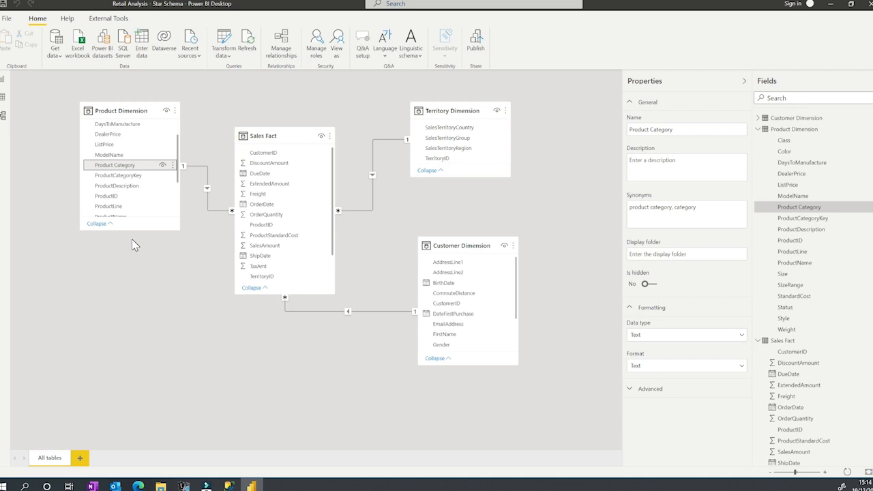
Start a calculated table named Calendar Dimension, using the CALENDARAUTO function in its formula
click(3, 97)
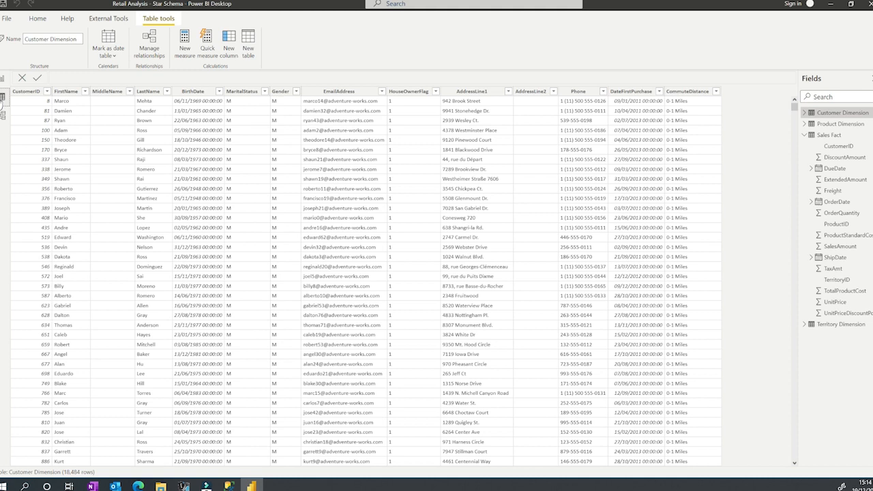
click(248, 53)
text(Calendar Dimensio)
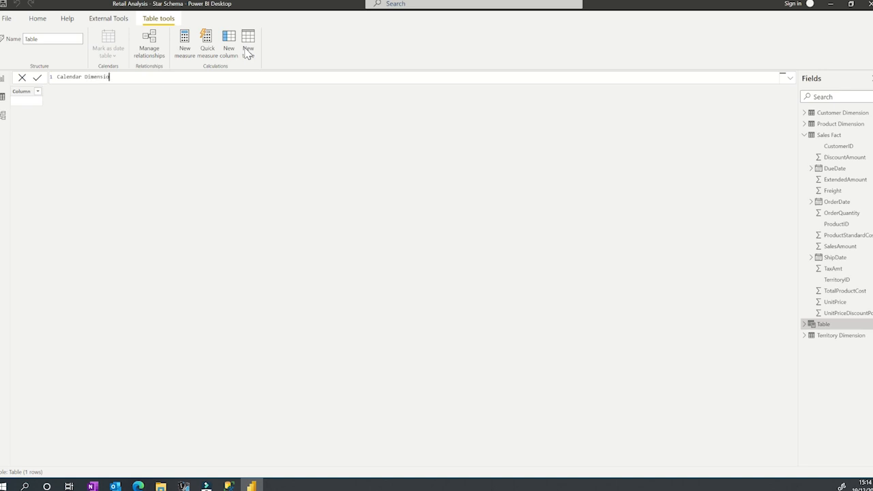
text(n = CALENDA)
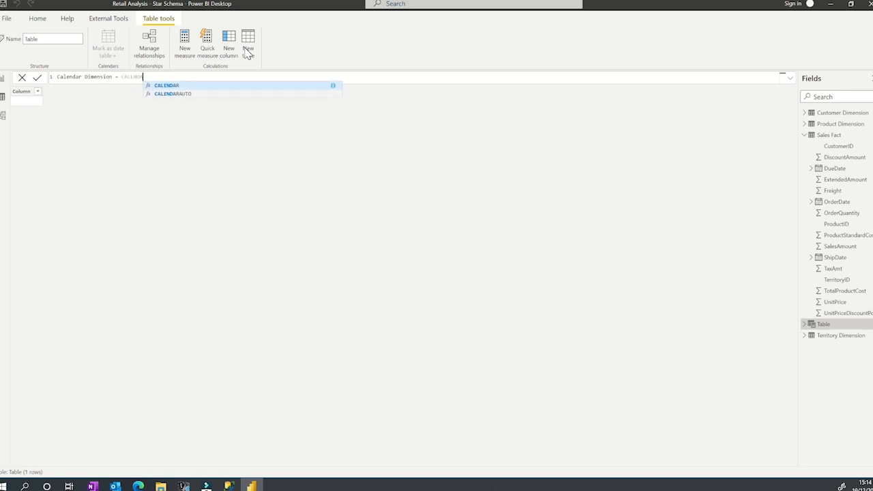
key(Tab)
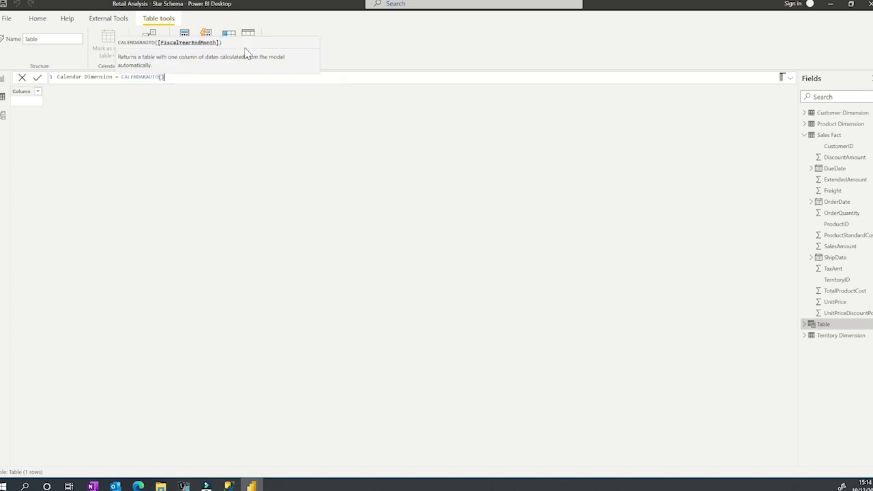
key(BackSpace)
text(()
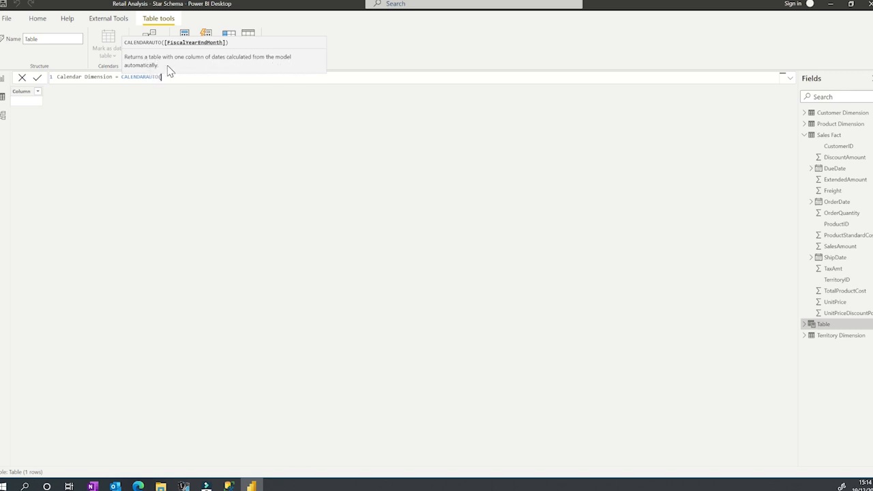
Replace the Calendar Dimension formula's function with CALENDAR( DATE(2011,1,1), DATE(2014,12,31)) and commit the table
key(ctrl+shift+Left)
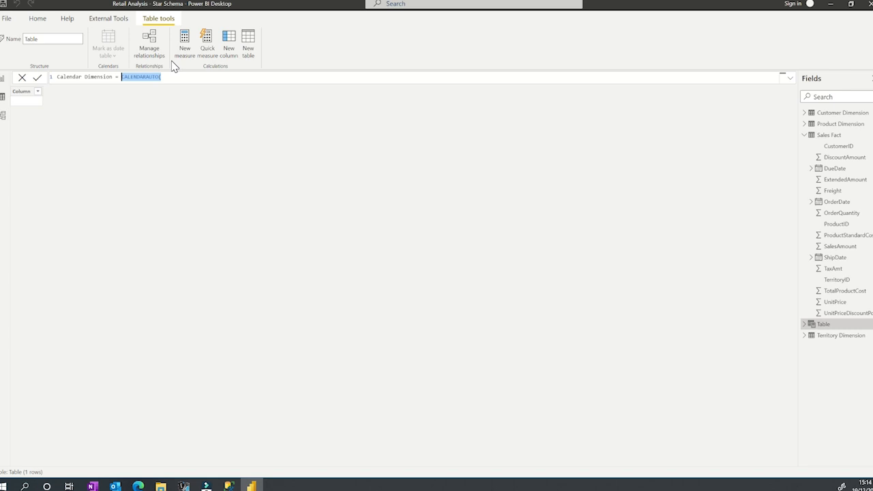
text(DATE)
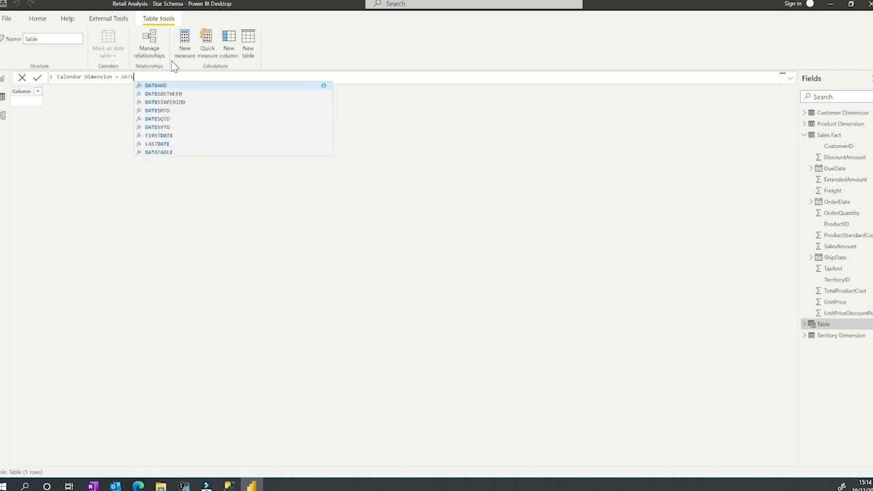
key(BackSpace)
key(BackSpace)
key(BackSpace)
key(BackSpace)
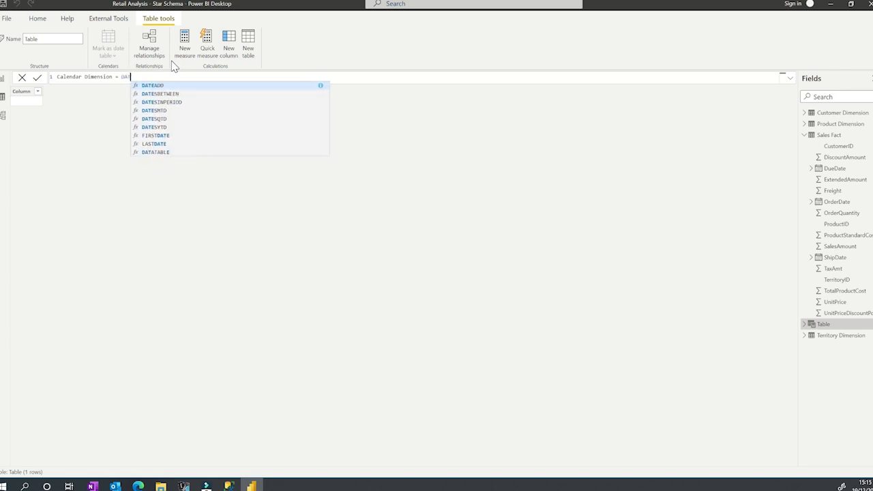
text(CAL)
key(Tab)
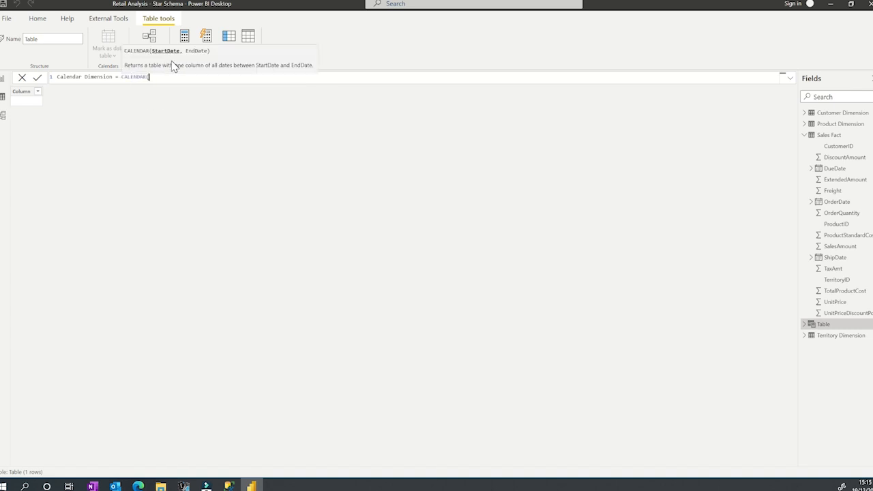
text(DATE)
key(Tab)
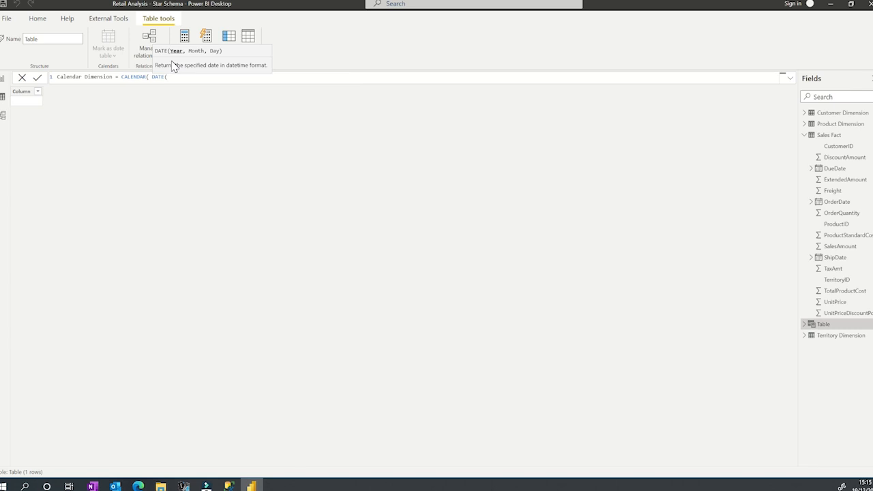
text(2011,1,1), DATE()
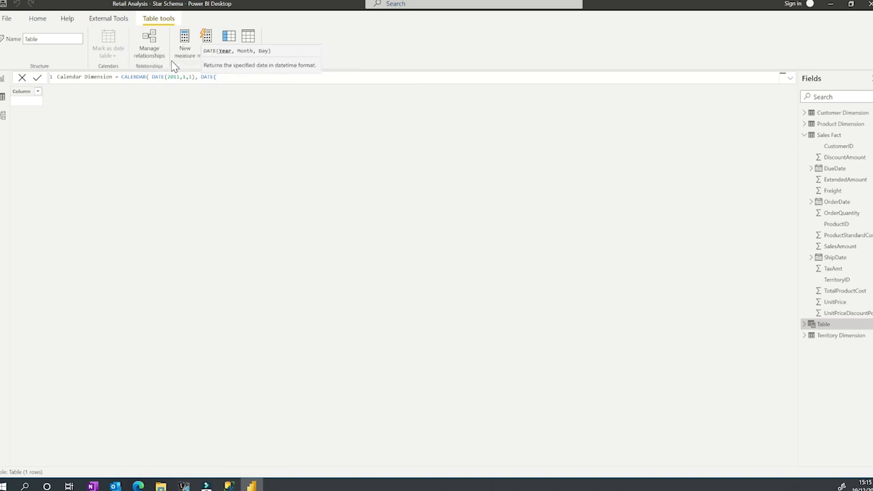
text(2014,12,31)))
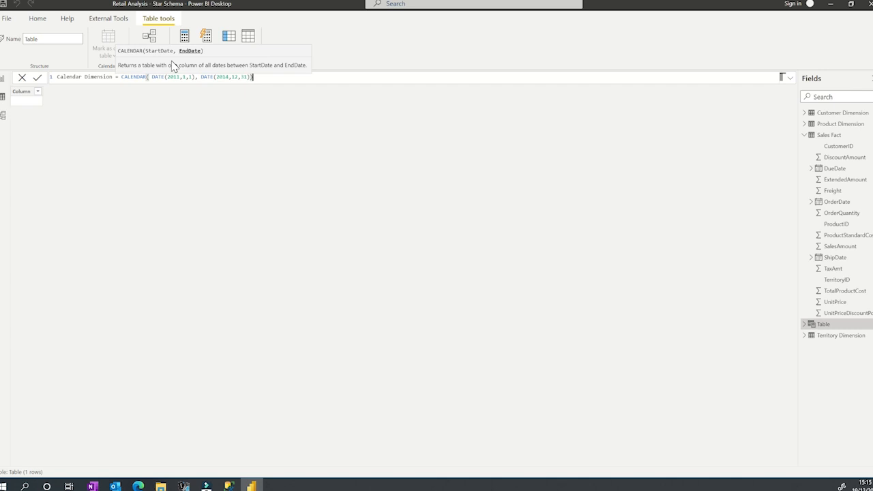
click(38, 79)
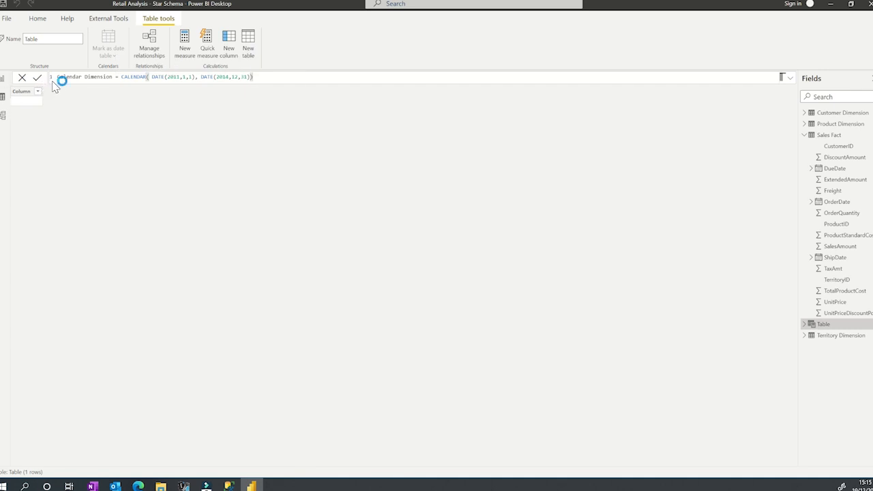
Check the Date column of Calendar Dimension from its first row to its last row
click(32, 89)
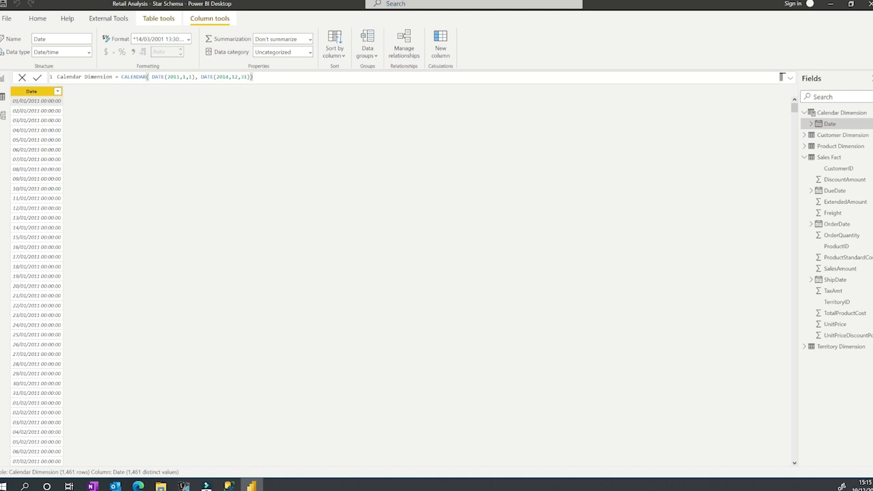
drag(793, 109, 795, 454)
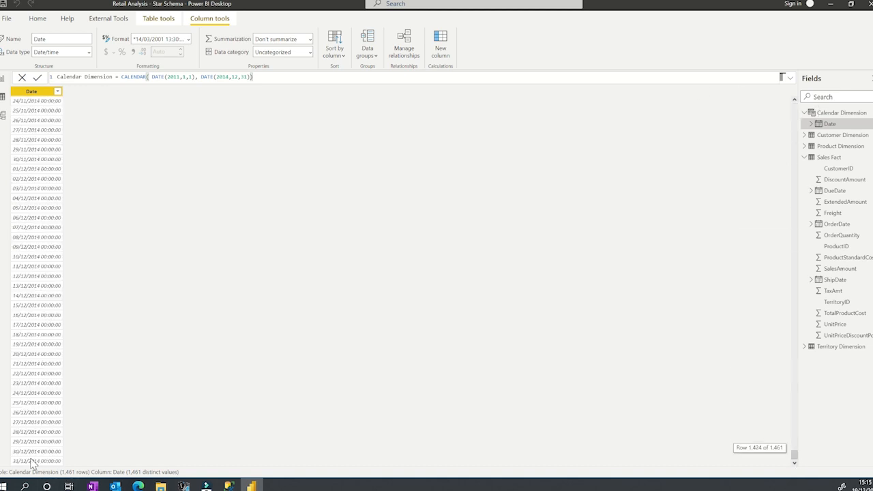
drag(795, 454, 795, 106)
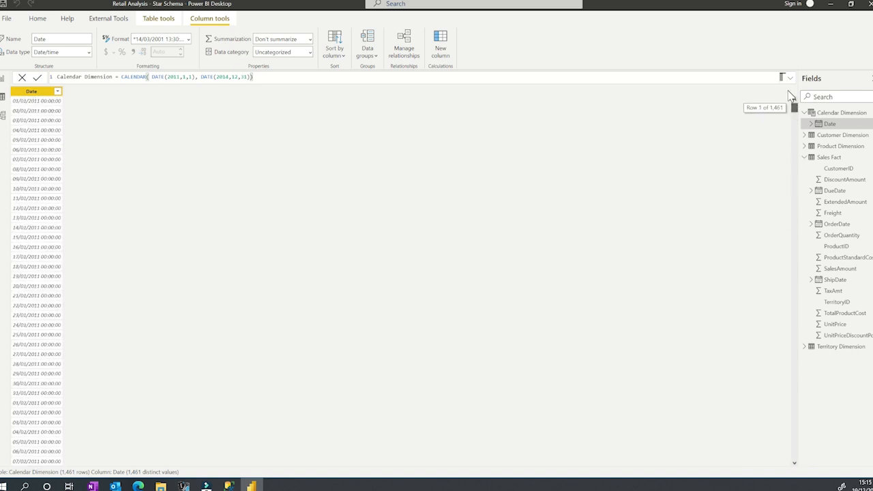
click(159, 19)
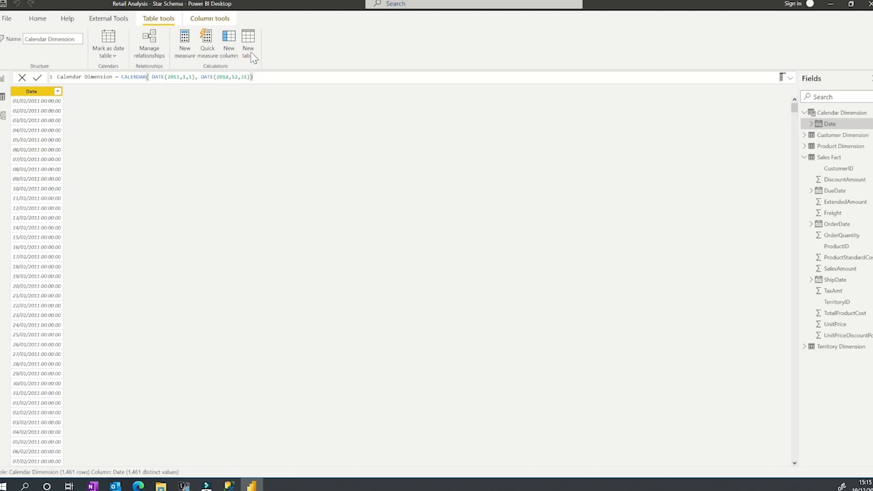
click(249, 53)
click(21, 78)
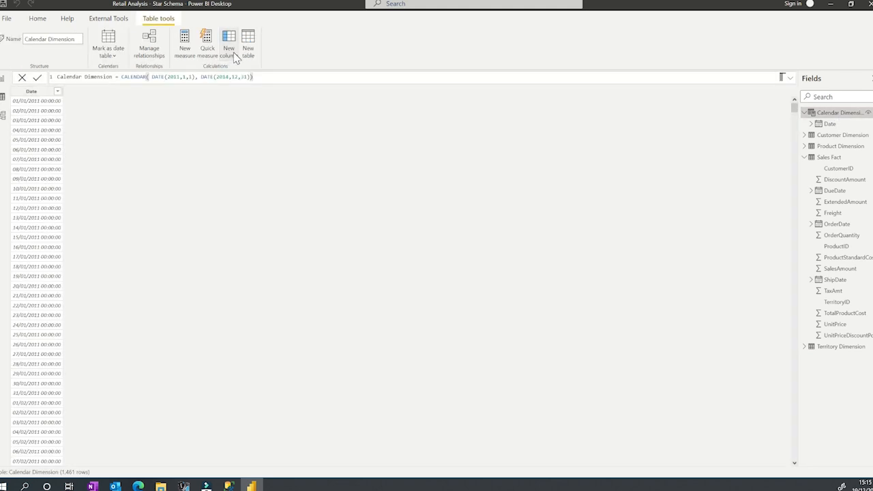
Add a calculated column to Calendar Dimension: Month Number = MONTH('Calendar Dimension'[Date])
click(230, 55)
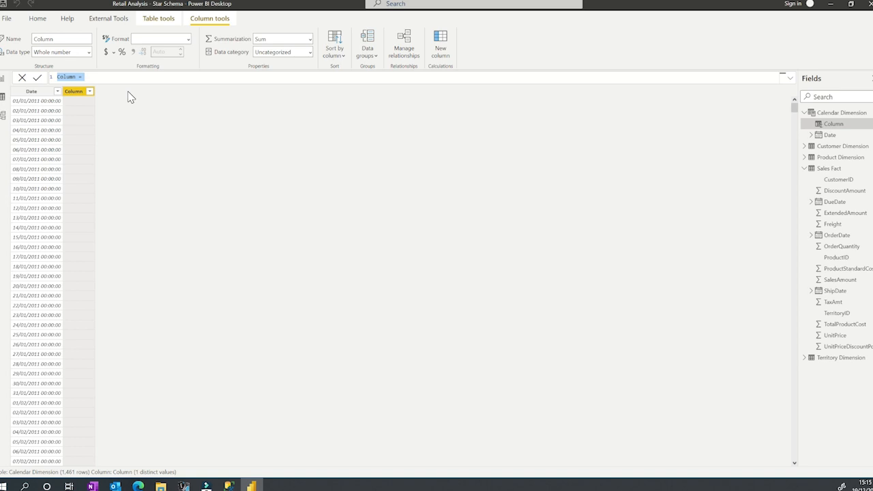
text(Y)
text(onth Number = MONTH()
text(Calen)
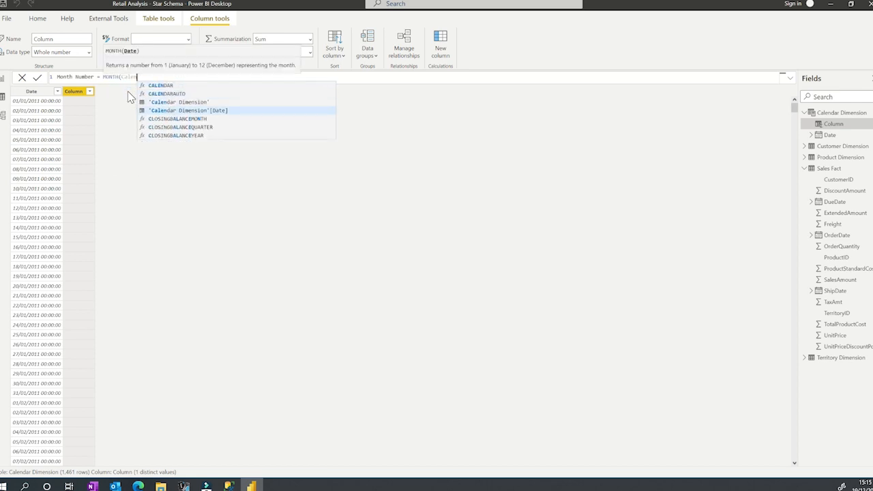
key(Tab)
text())
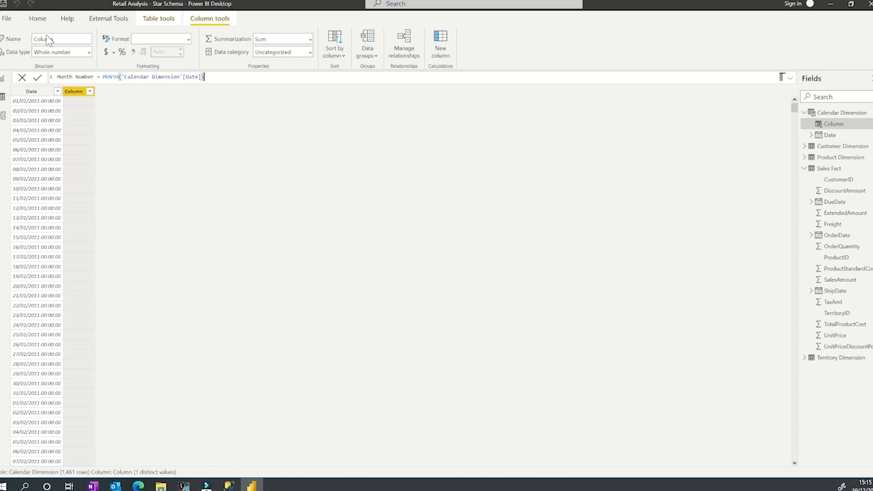
click(38, 78)
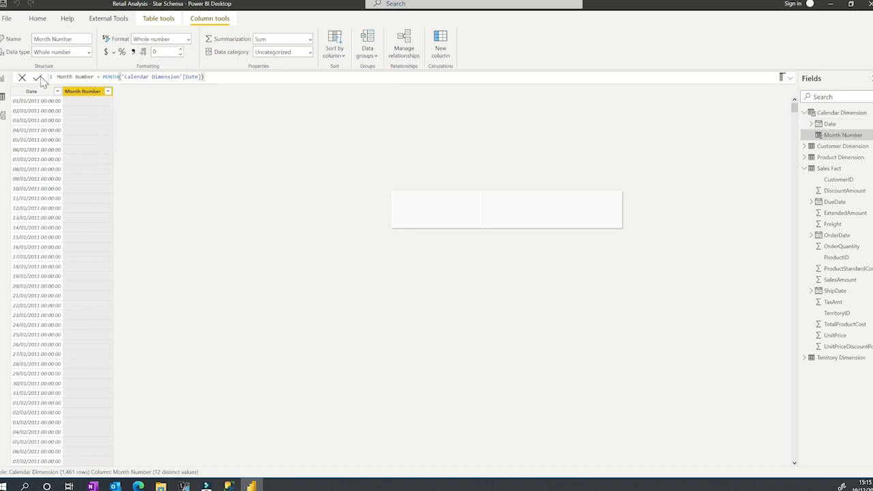
Add a calculated column to Calendar Dimension: Month Name = FORMAT('Calendar Dimension'[Month Number], "MMMM")
click(167, 20)
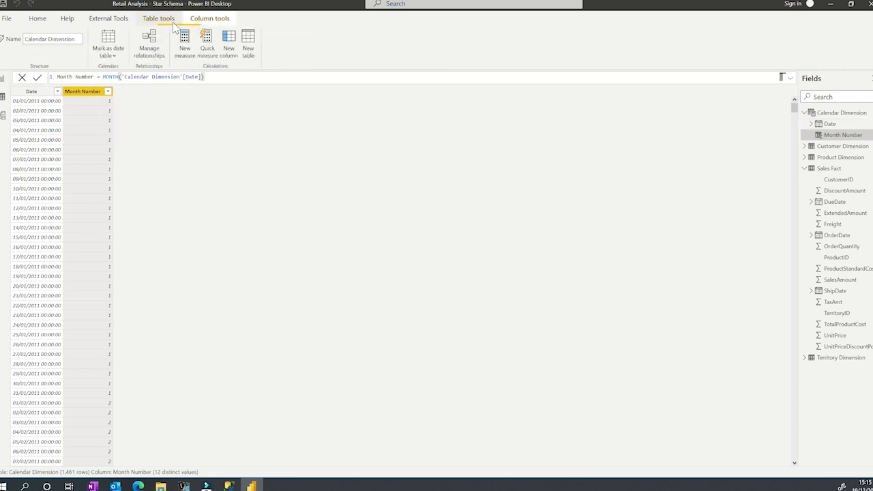
click(238, 57)
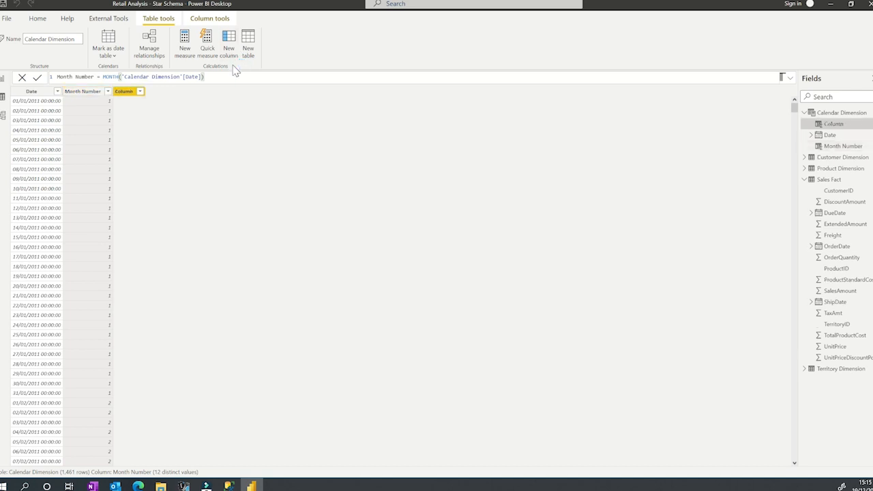
text(Mon)
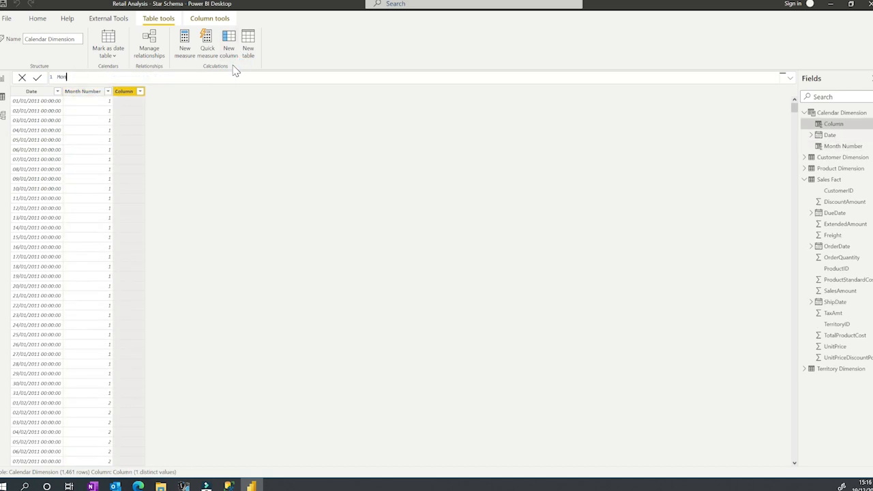
text(th Name = FORMAT()
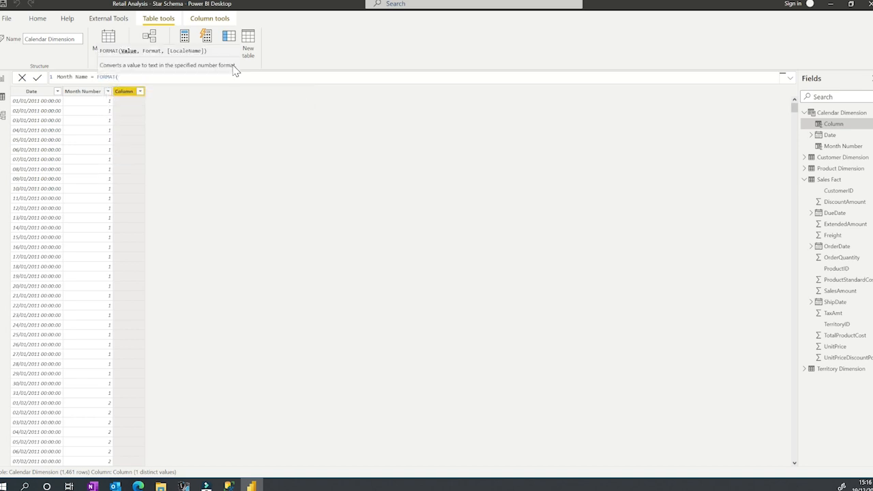
text('Calendar Dimension'[Month N)
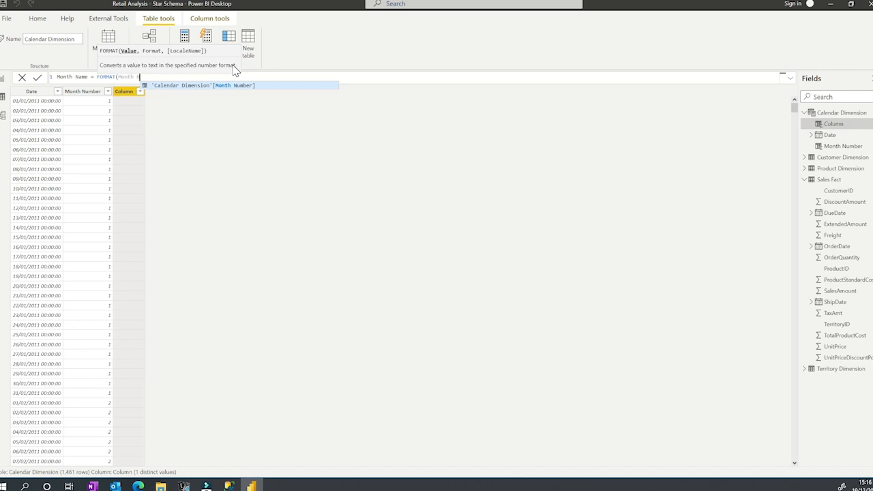
key(Tab)
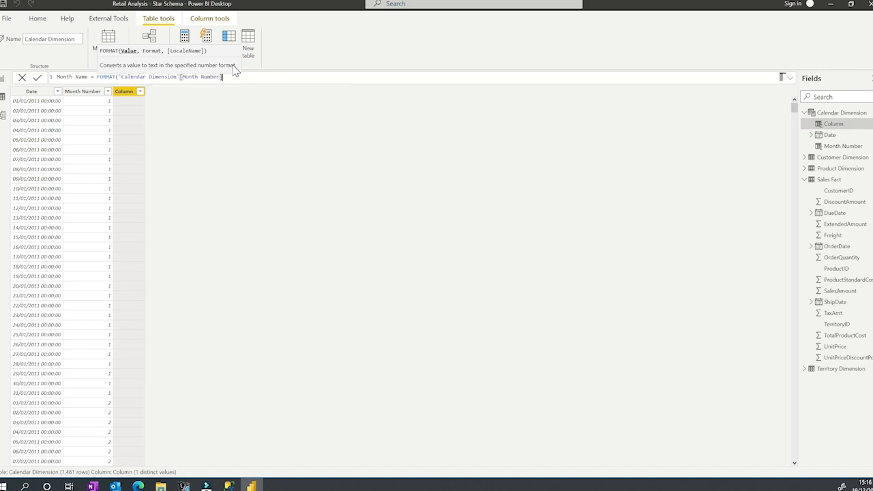
text(, "MMM"))
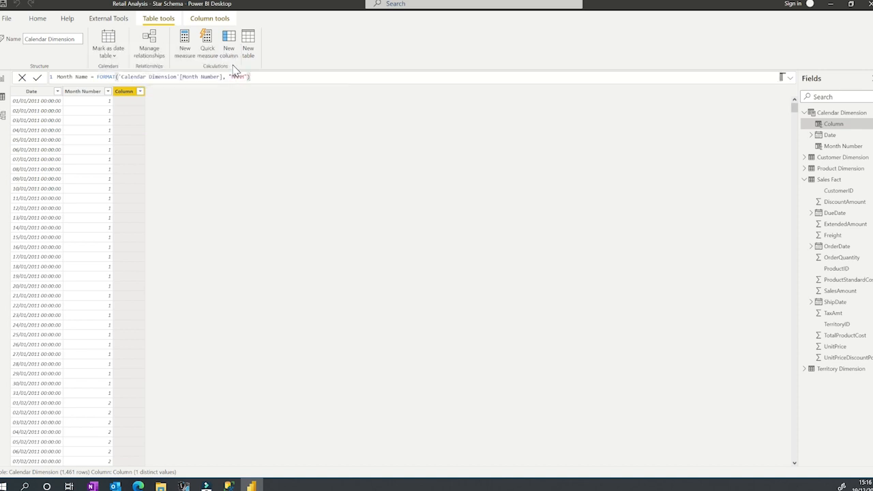
key(Return)
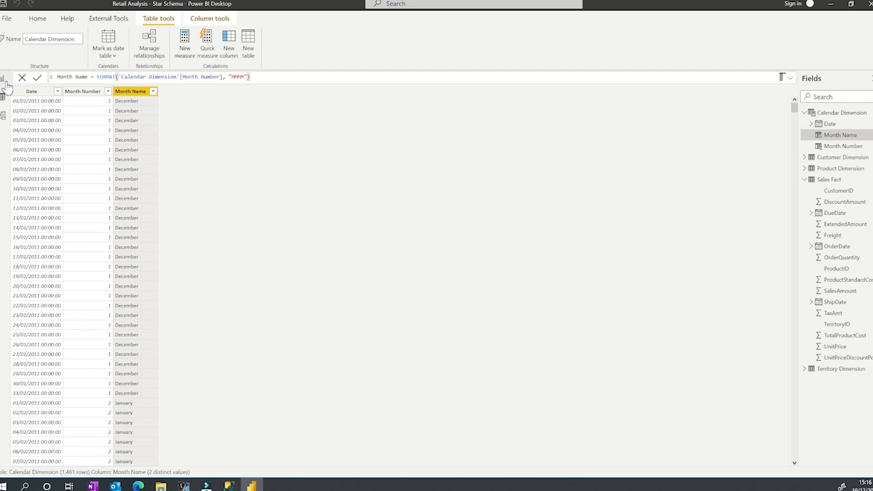
In the model view, place Calendar Dimension below Product Dimension and relate its Date field to OrderDate in Sales Fact
click(4, 116)
drag(516, 107, 272, 264)
click(118, 304)
drag(155, 285, 134, 283)
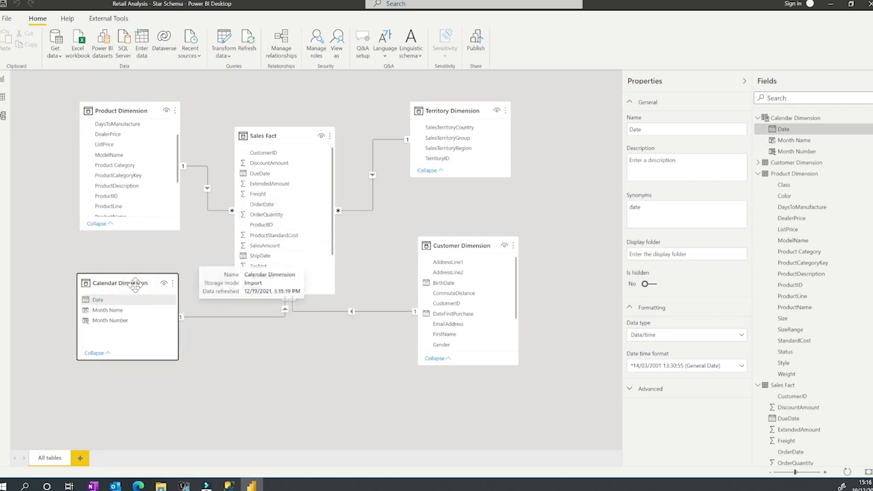
Relate Calendar Dimension's Date field to DueDate and ShipDate in Sales Fact as well, and shift the calendar table slightly away from Sales Fact
click(123, 301)
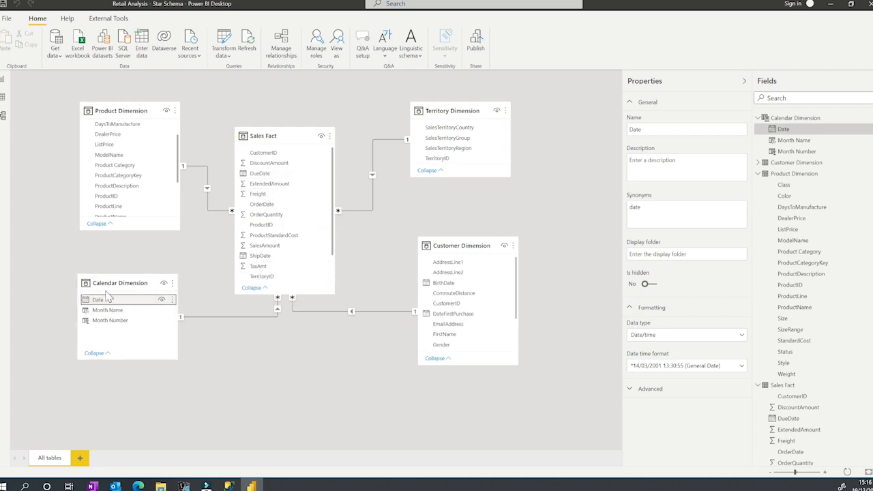
drag(111, 303, 288, 256)
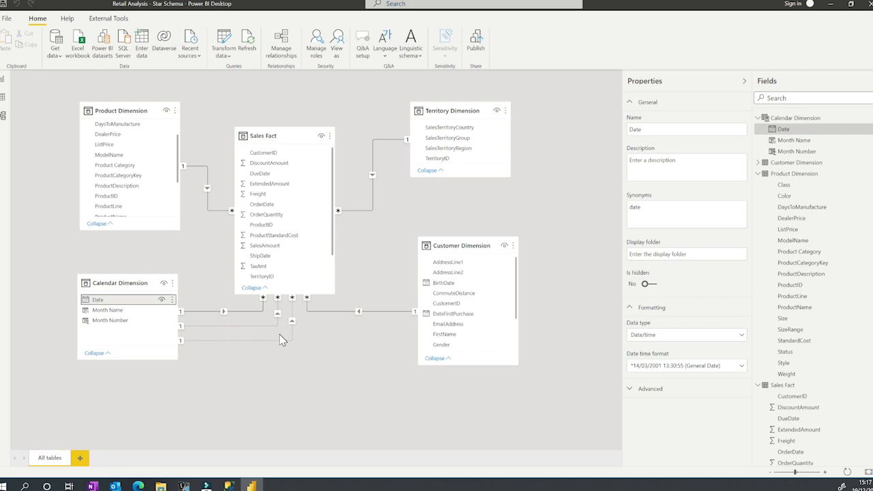
drag(128, 283, 116, 284)
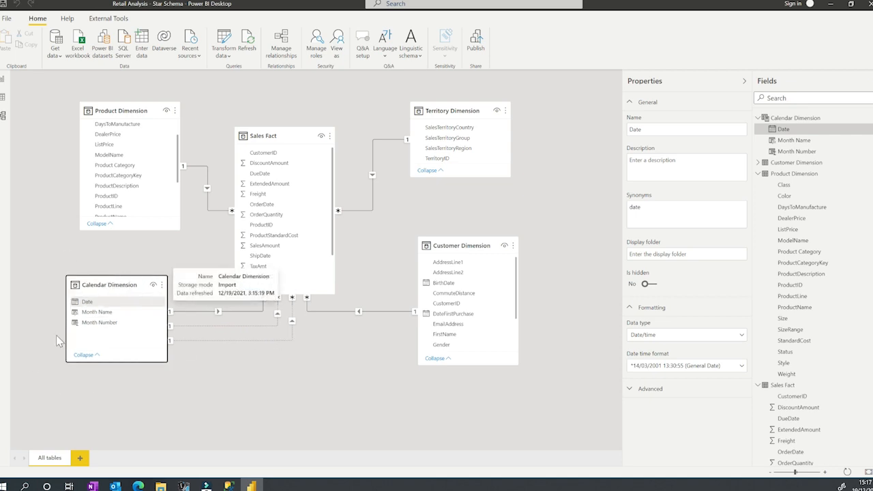